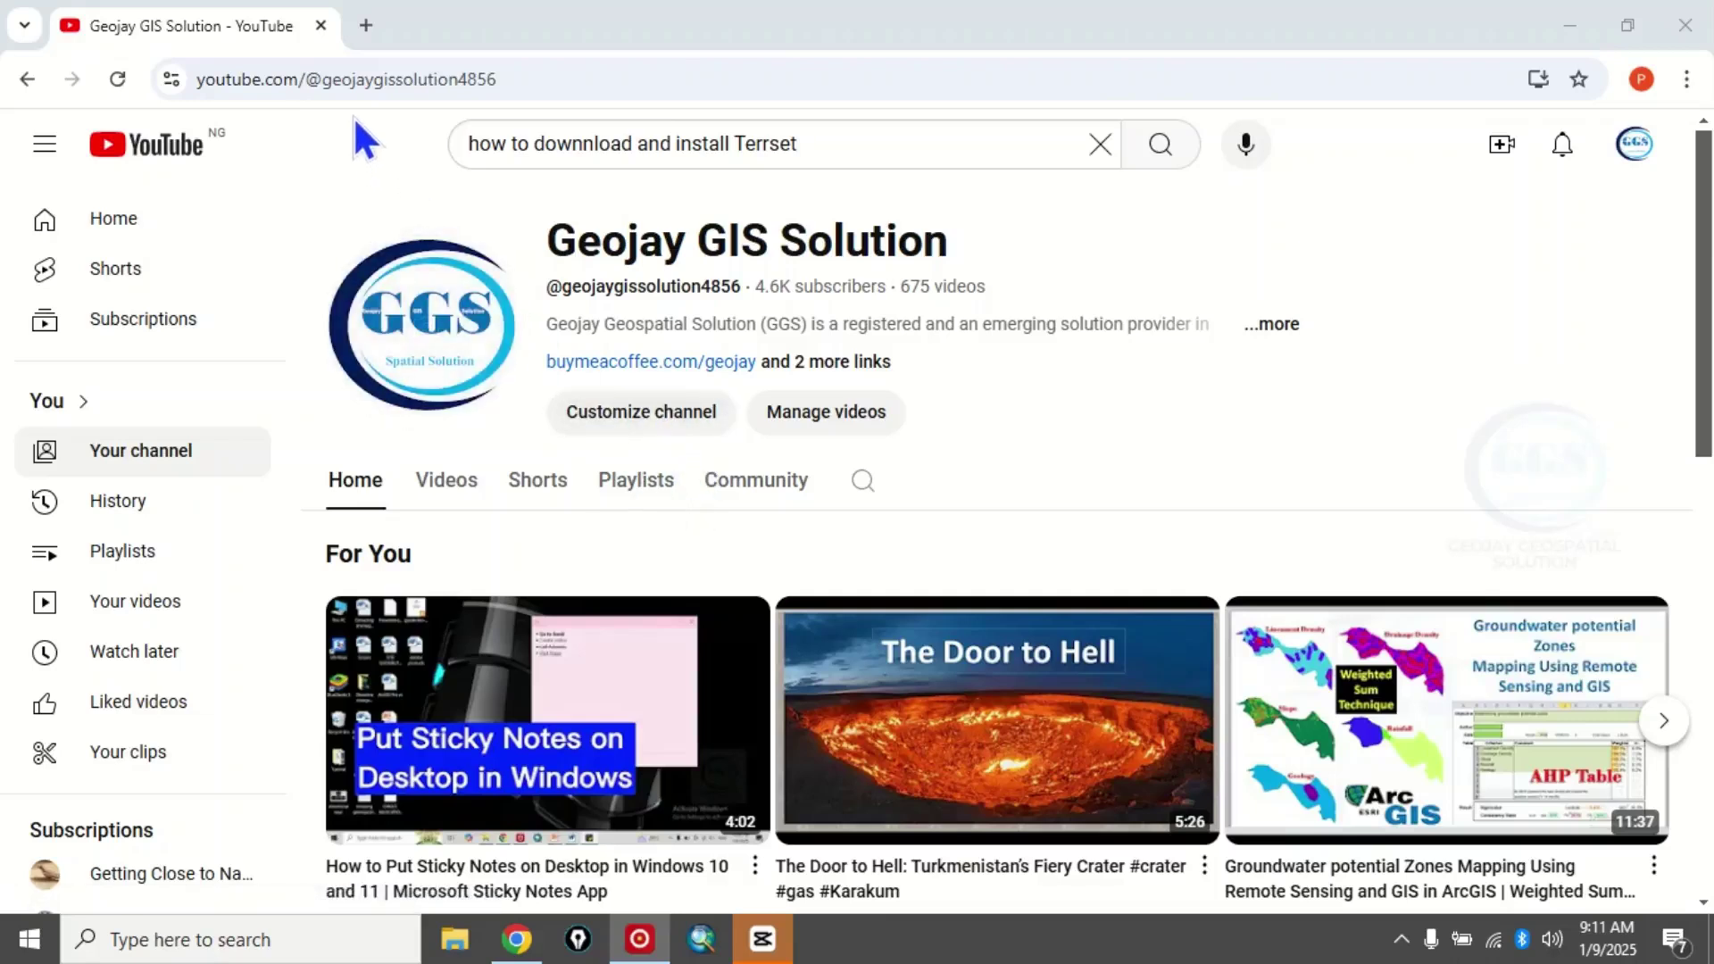
Search Google for 'Terrset' in a new tab and scroll down to the Clark University result.
{"action": "left_click", "coordinate": [373, 27]}
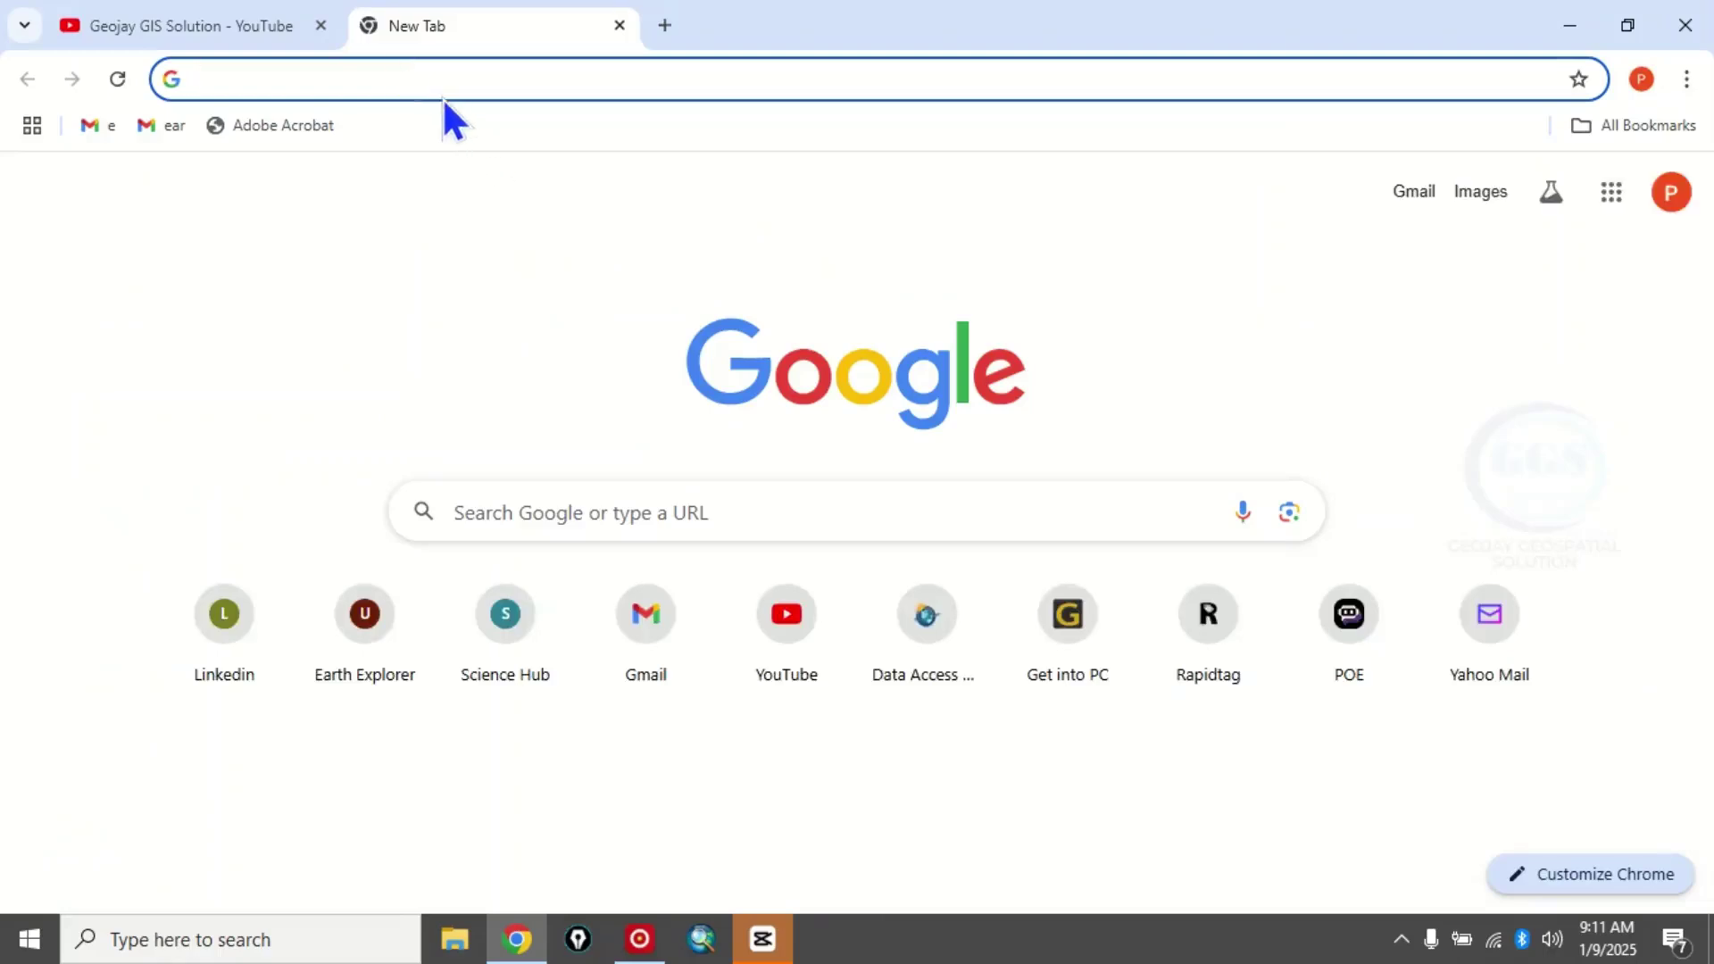
{"action": "type", "text": "Terrse"}
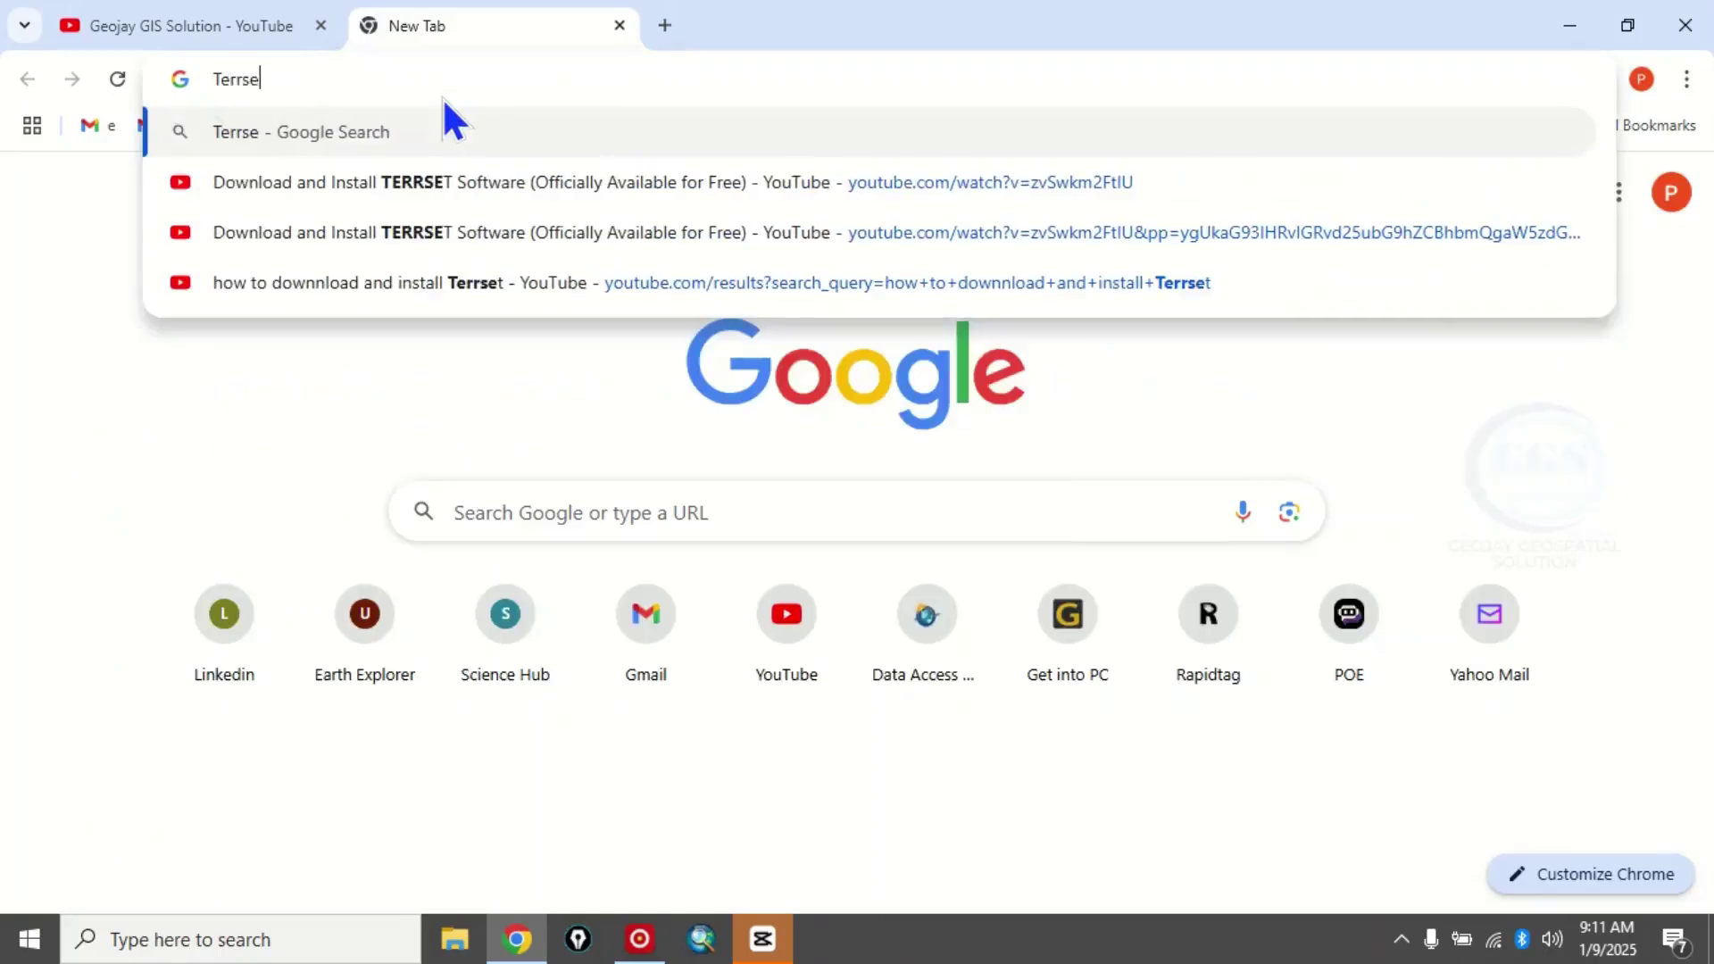
{"action": "type", "text": "t"}
{"action": "key", "text": "Return"}
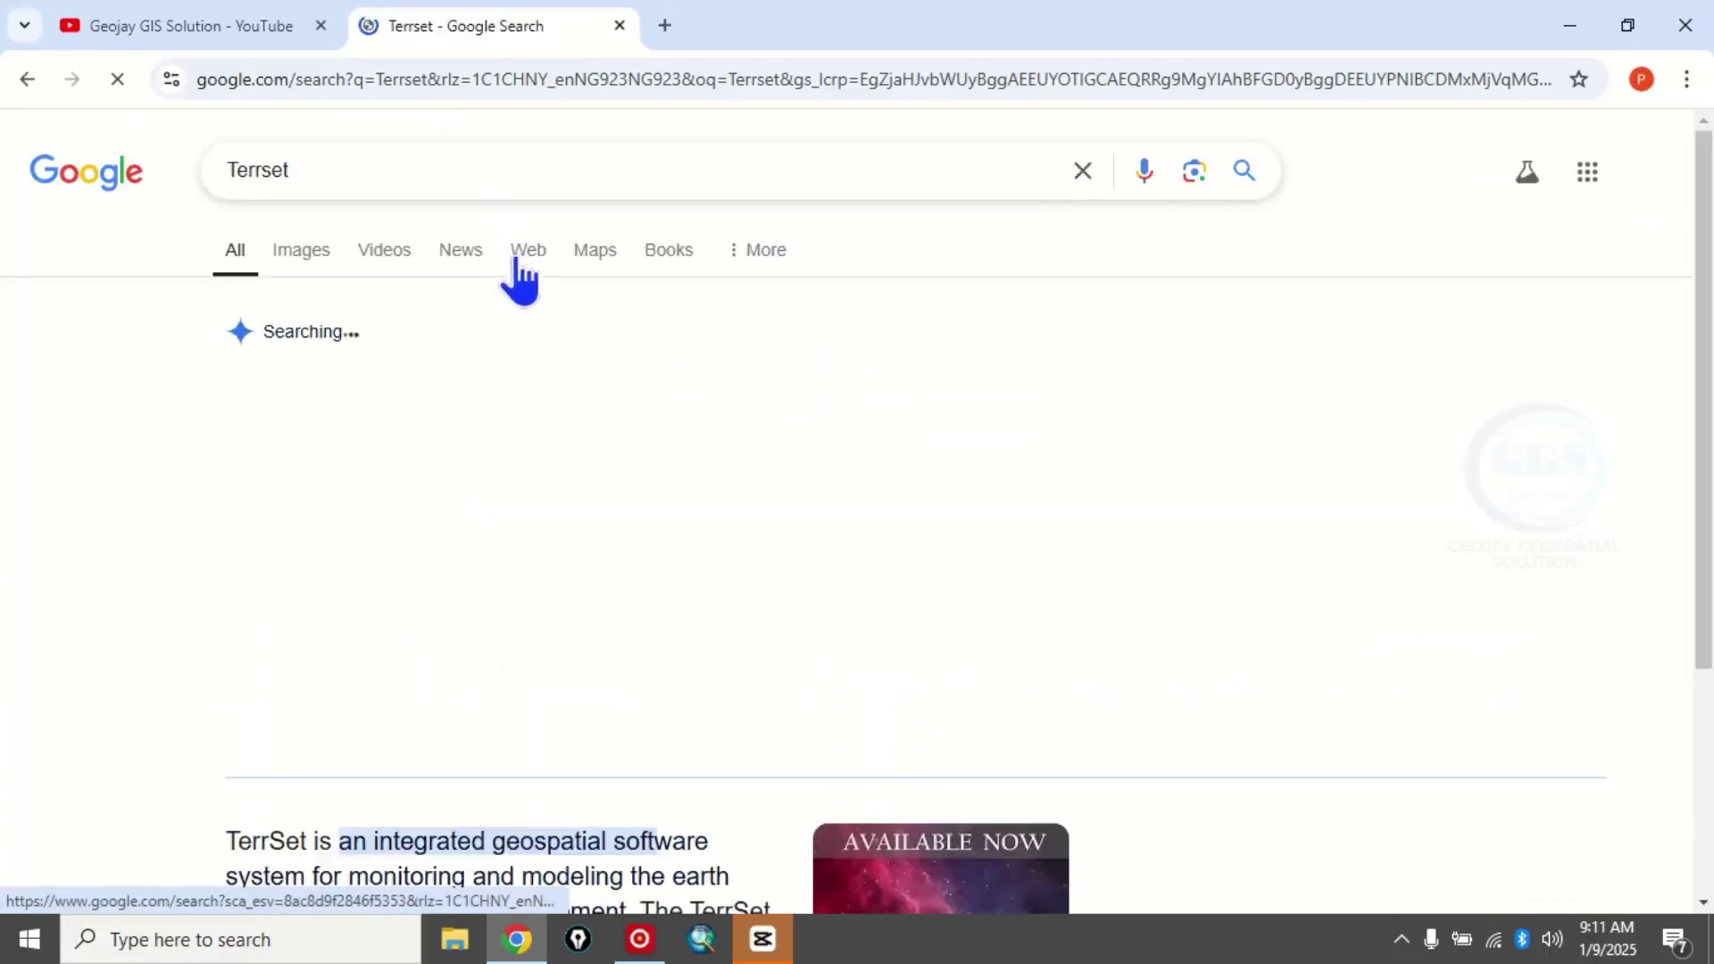
{"action": "scroll", "coordinate": [500, 504], "scroll_direction": "down", "scroll_amount": 7}
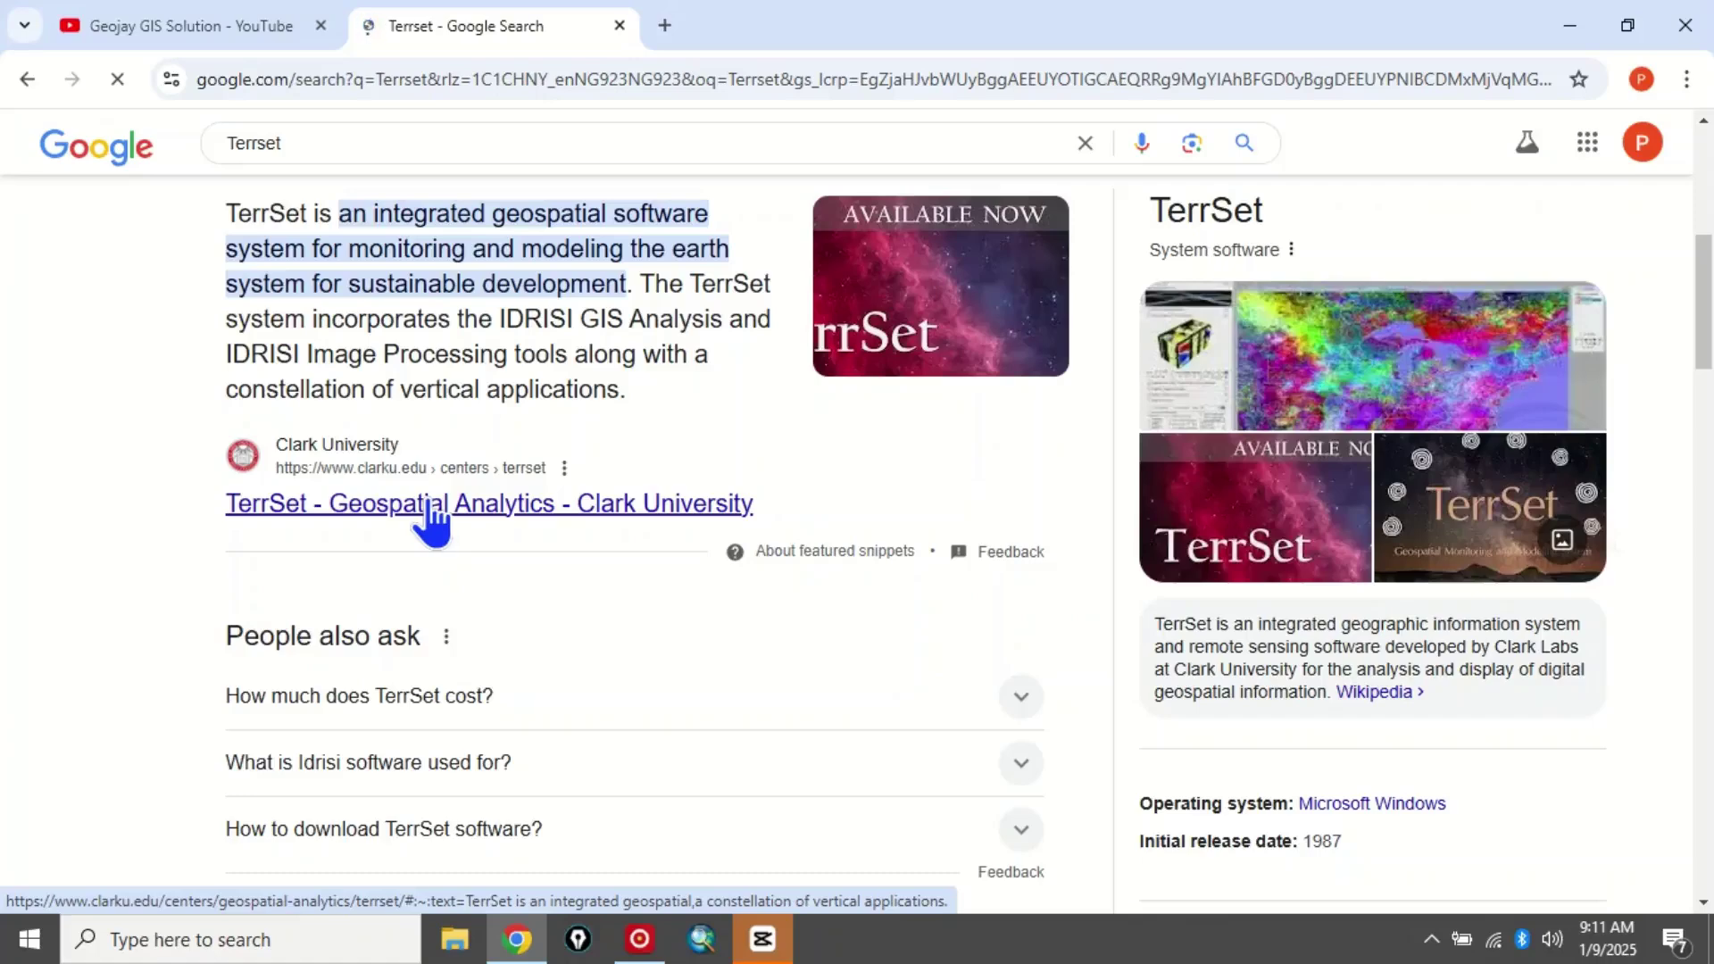
Open the 'TerrSet - Geospatial Analytics - Clark University' result and scroll into the page.
{"action": "left_click", "coordinate": [593, 506]}
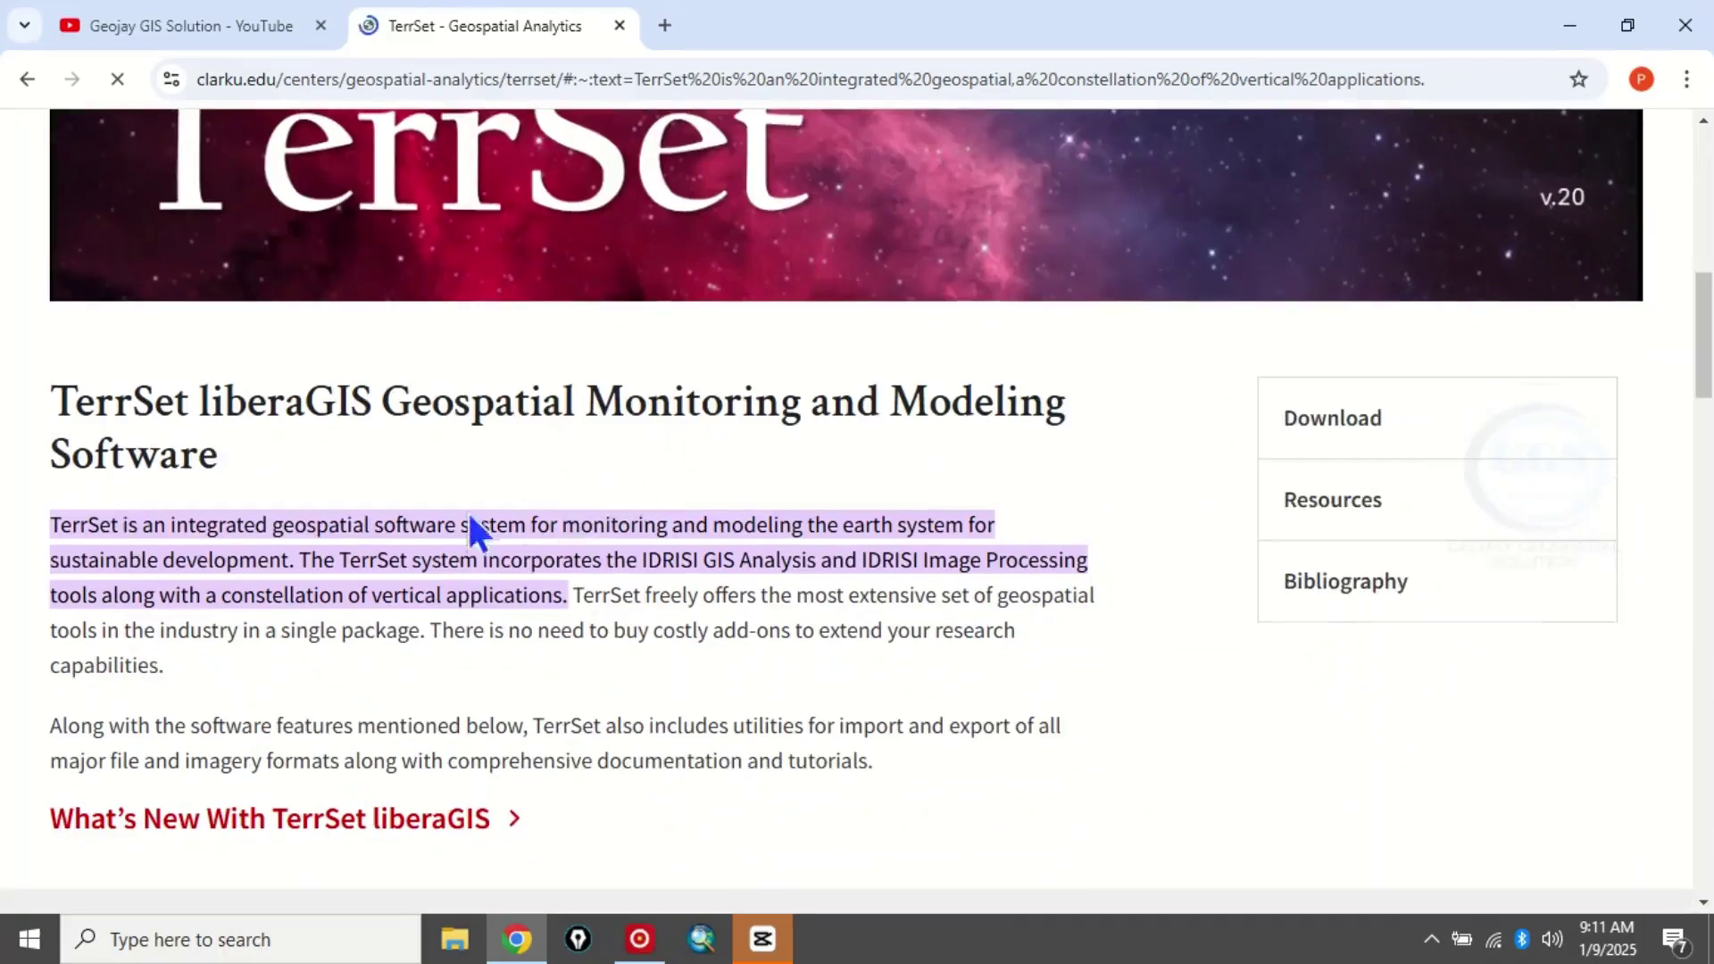
{"action": "scroll", "coordinate": [373, 500], "scroll_direction": "up", "scroll_amount": 5}
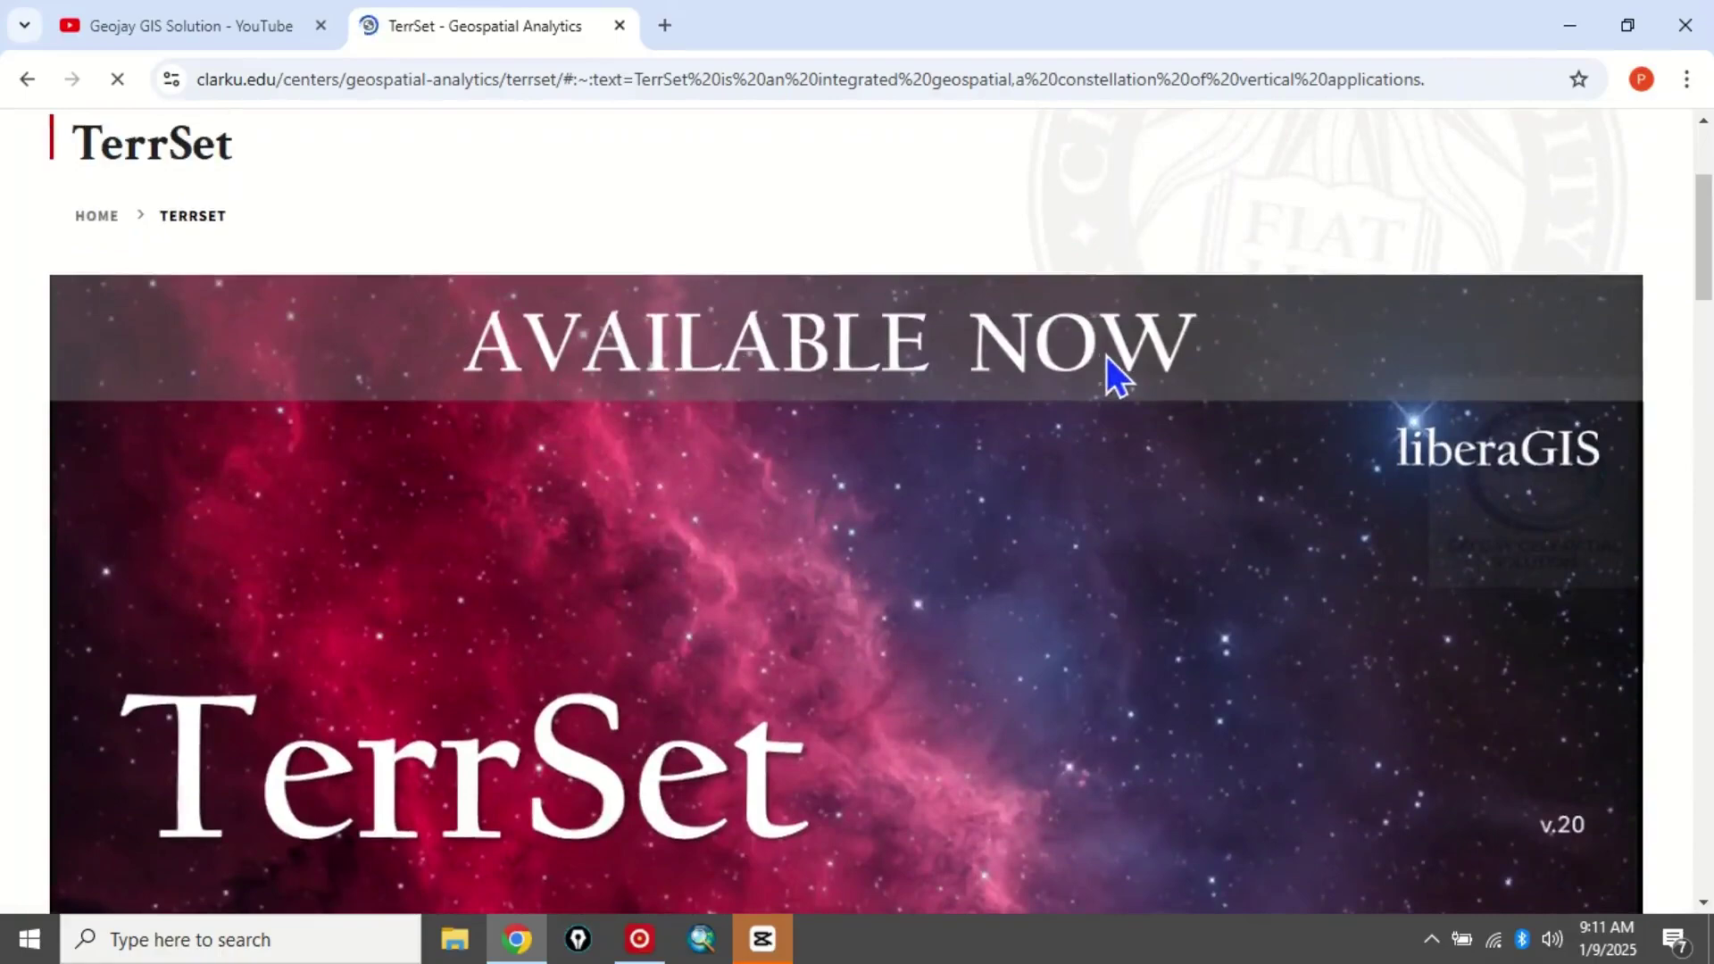
{"action": "scroll", "coordinate": [606, 579], "scroll_direction": "down", "scroll_amount": 7}
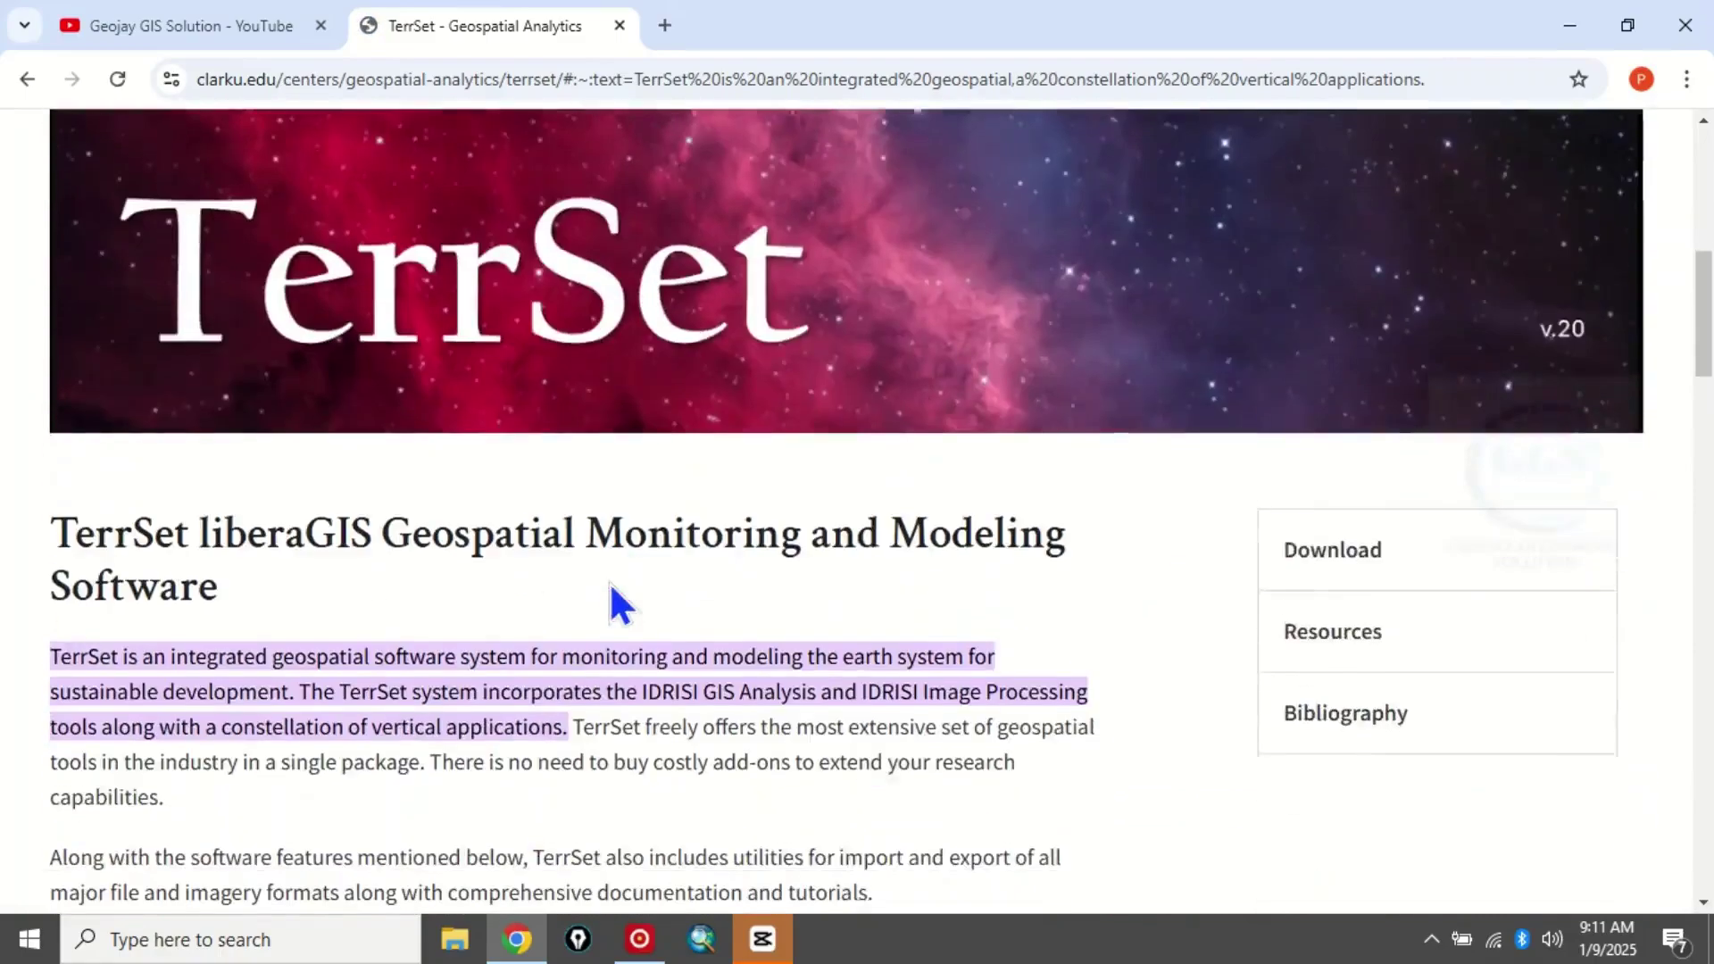
{"action": "scroll", "coordinate": [608, 577], "scroll_direction": "down", "scroll_amount": 4}
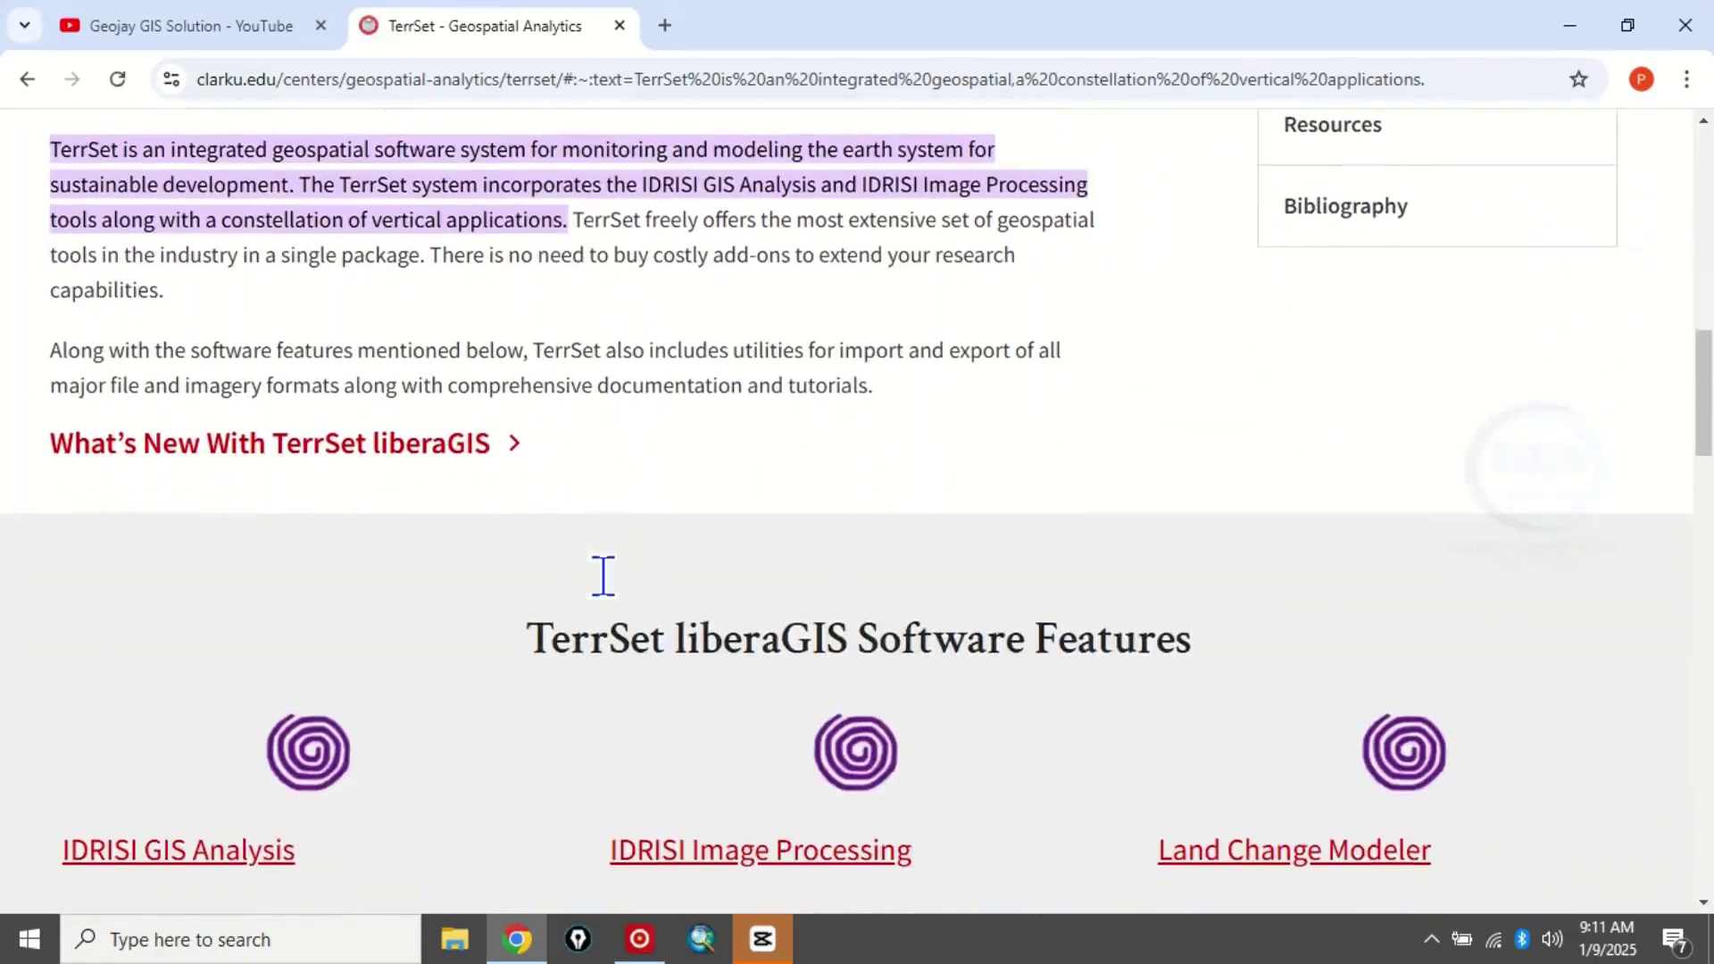
{"action": "scroll", "coordinate": [619, 581], "scroll_direction": "down", "scroll_amount": 3}
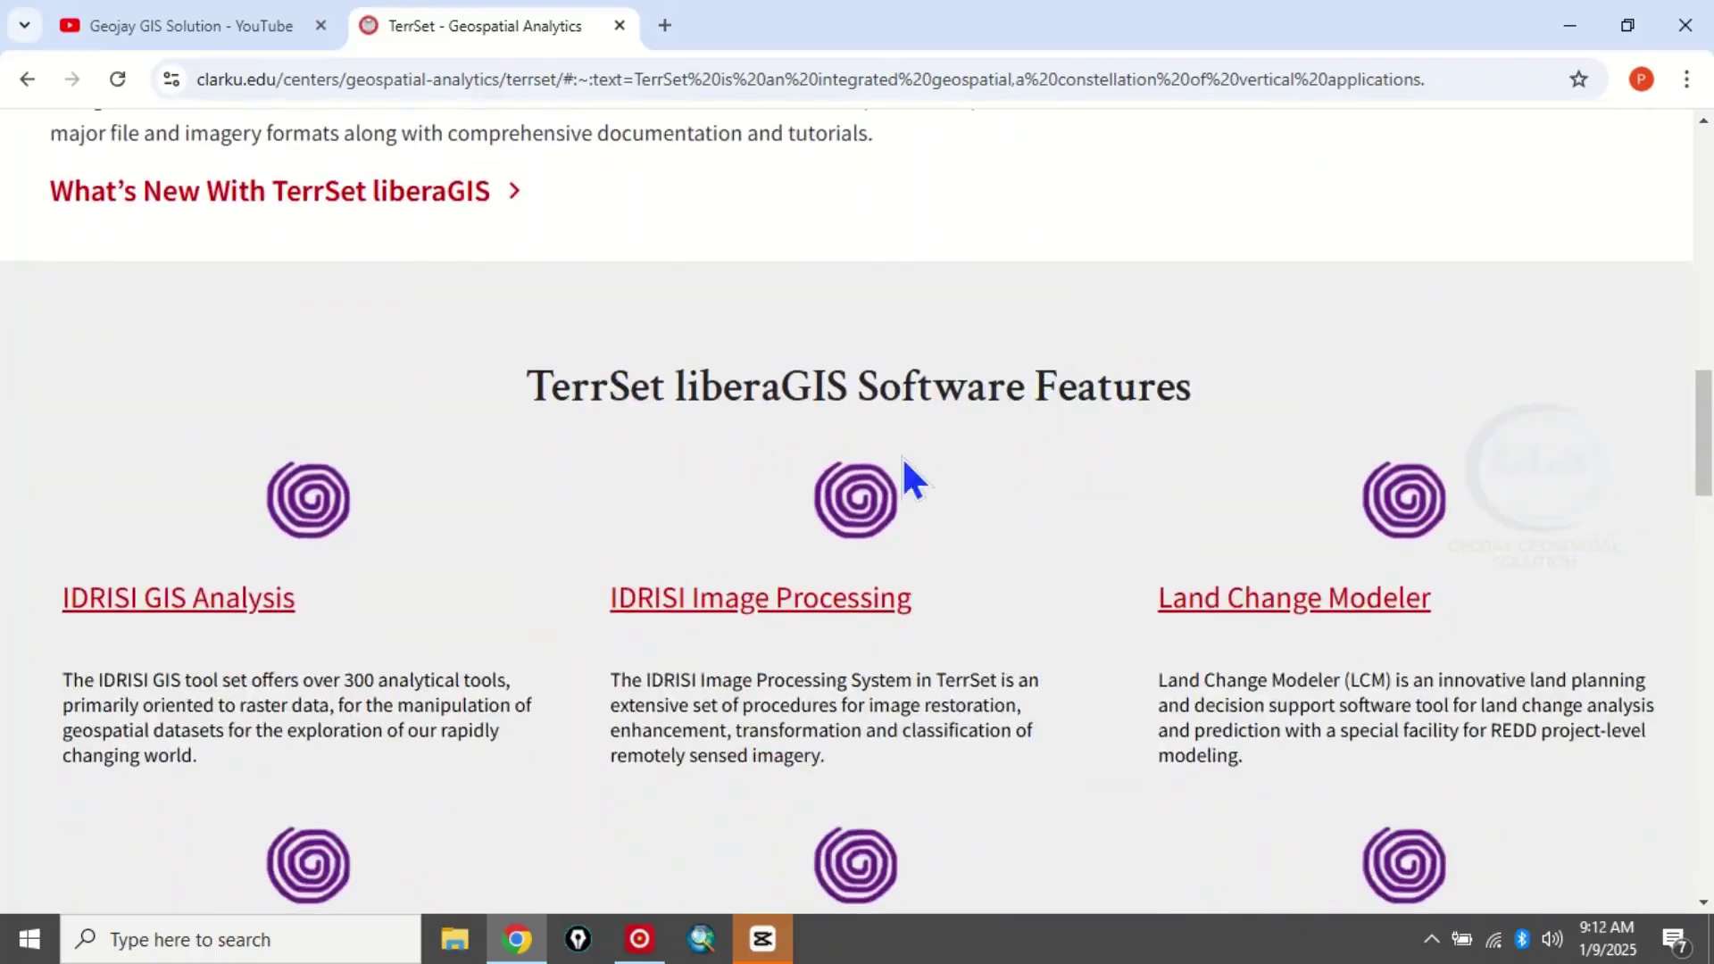
{"action": "scroll", "coordinate": [904, 469], "scroll_direction": "down", "scroll_amount": 1}
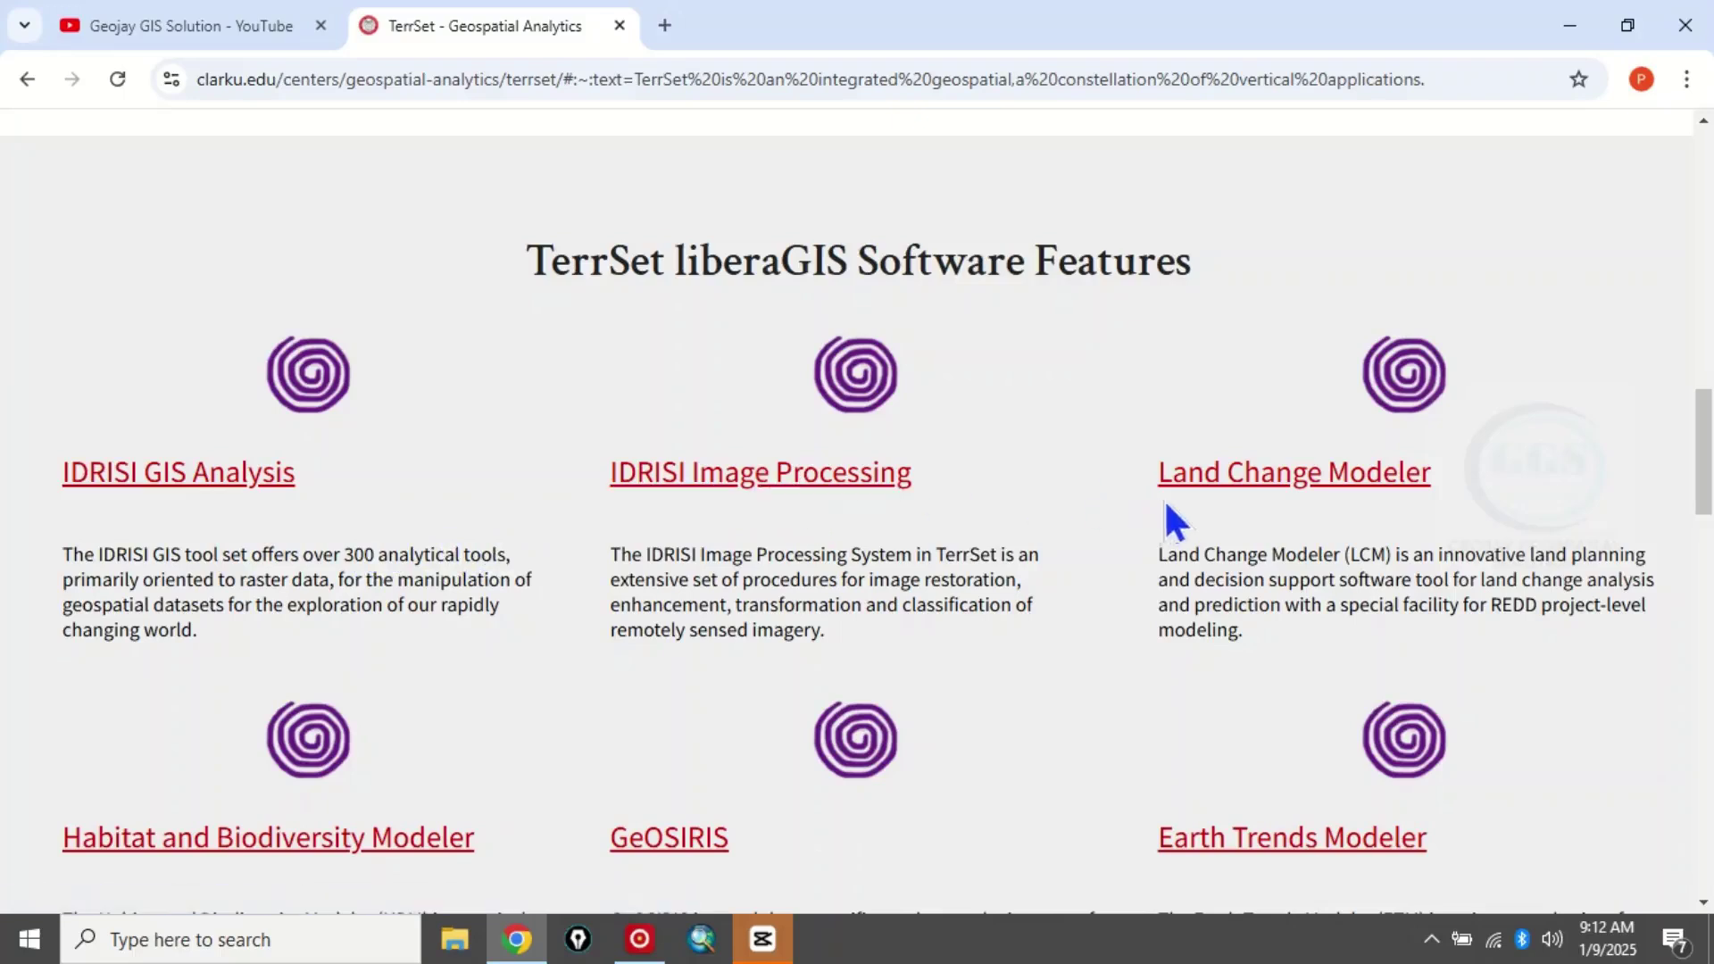
Review the Software Features, such as the Land Change and Earth Trends Modelers, then scroll back up.
{"action": "scroll", "coordinate": [1321, 495], "scroll_direction": "down", "scroll_amount": 1}
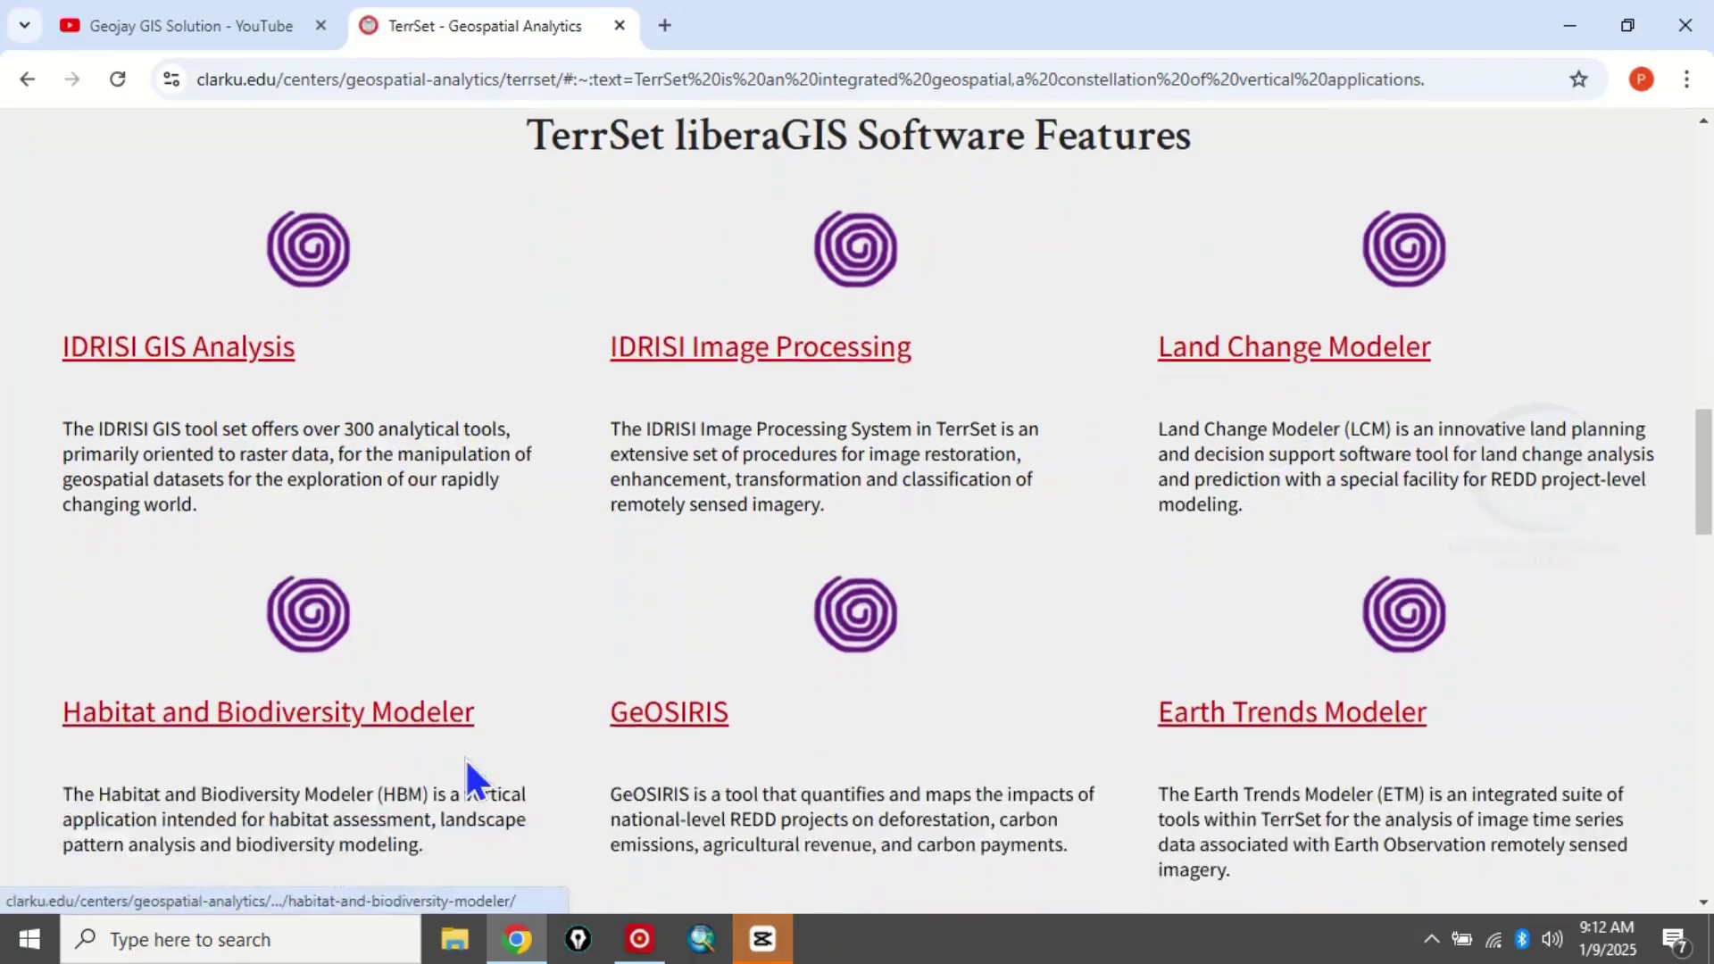
{"action": "scroll", "coordinate": [205, 750], "scroll_direction": "down", "scroll_amount": 1}
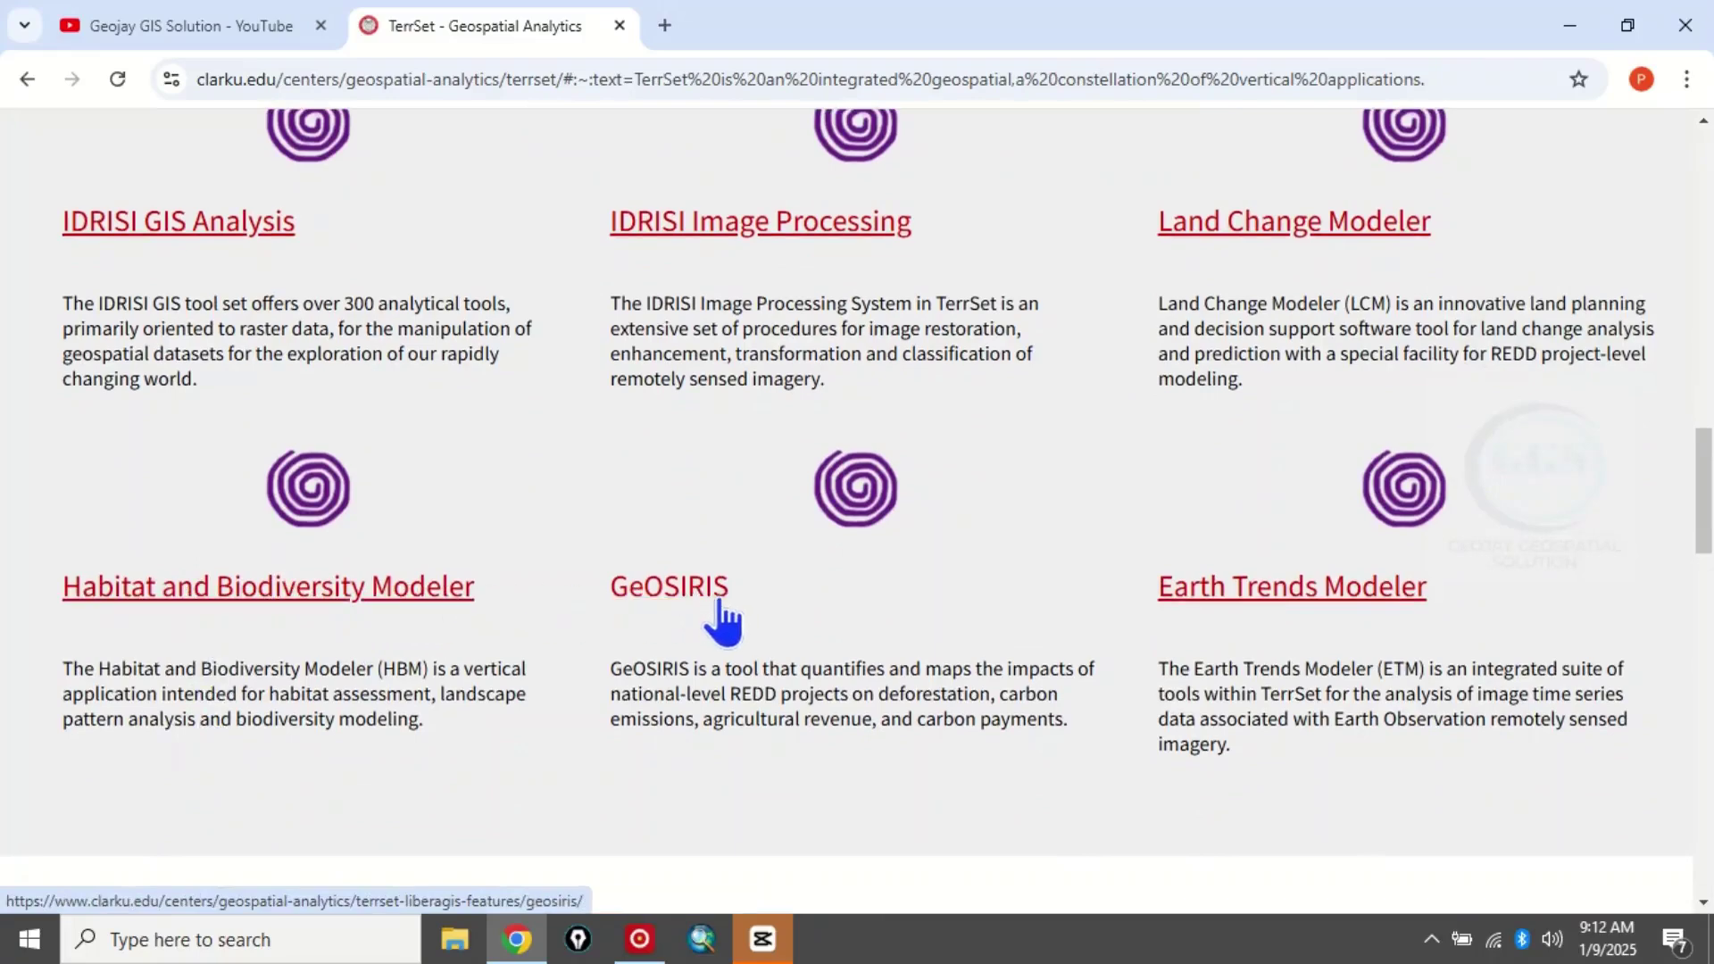
{"action": "scroll", "coordinate": [1272, 613], "scroll_direction": "down", "scroll_amount": 2}
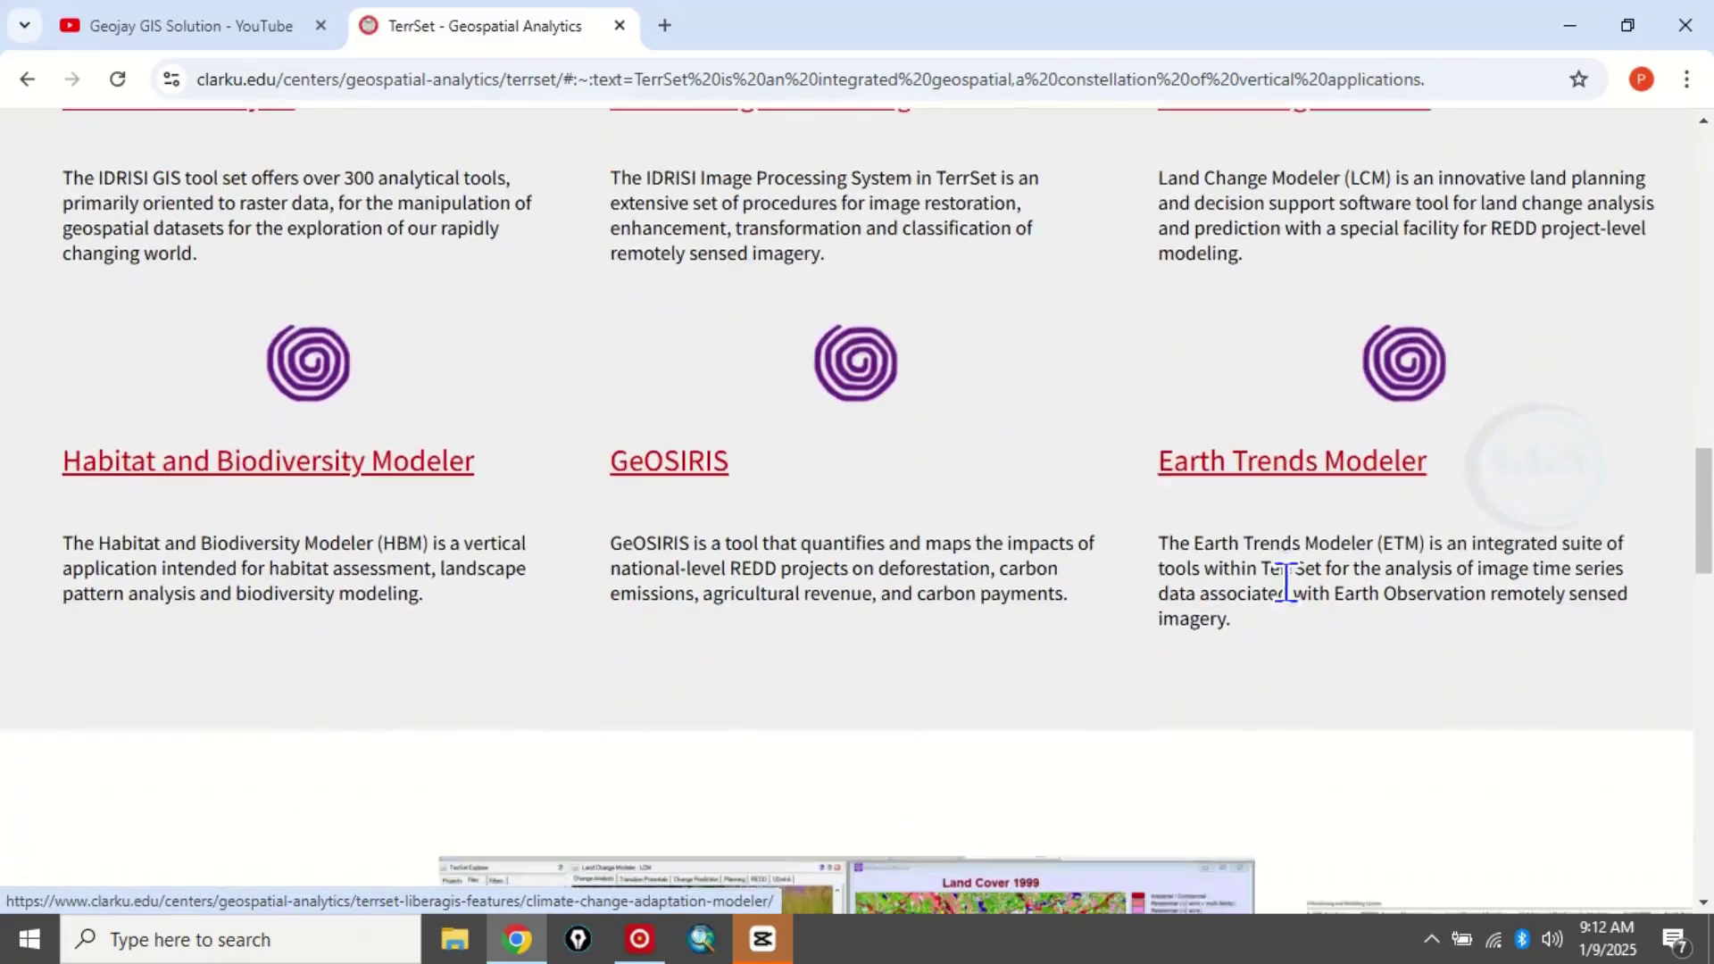
{"action": "scroll", "coordinate": [1283, 487], "scroll_direction": "down", "scroll_amount": 1}
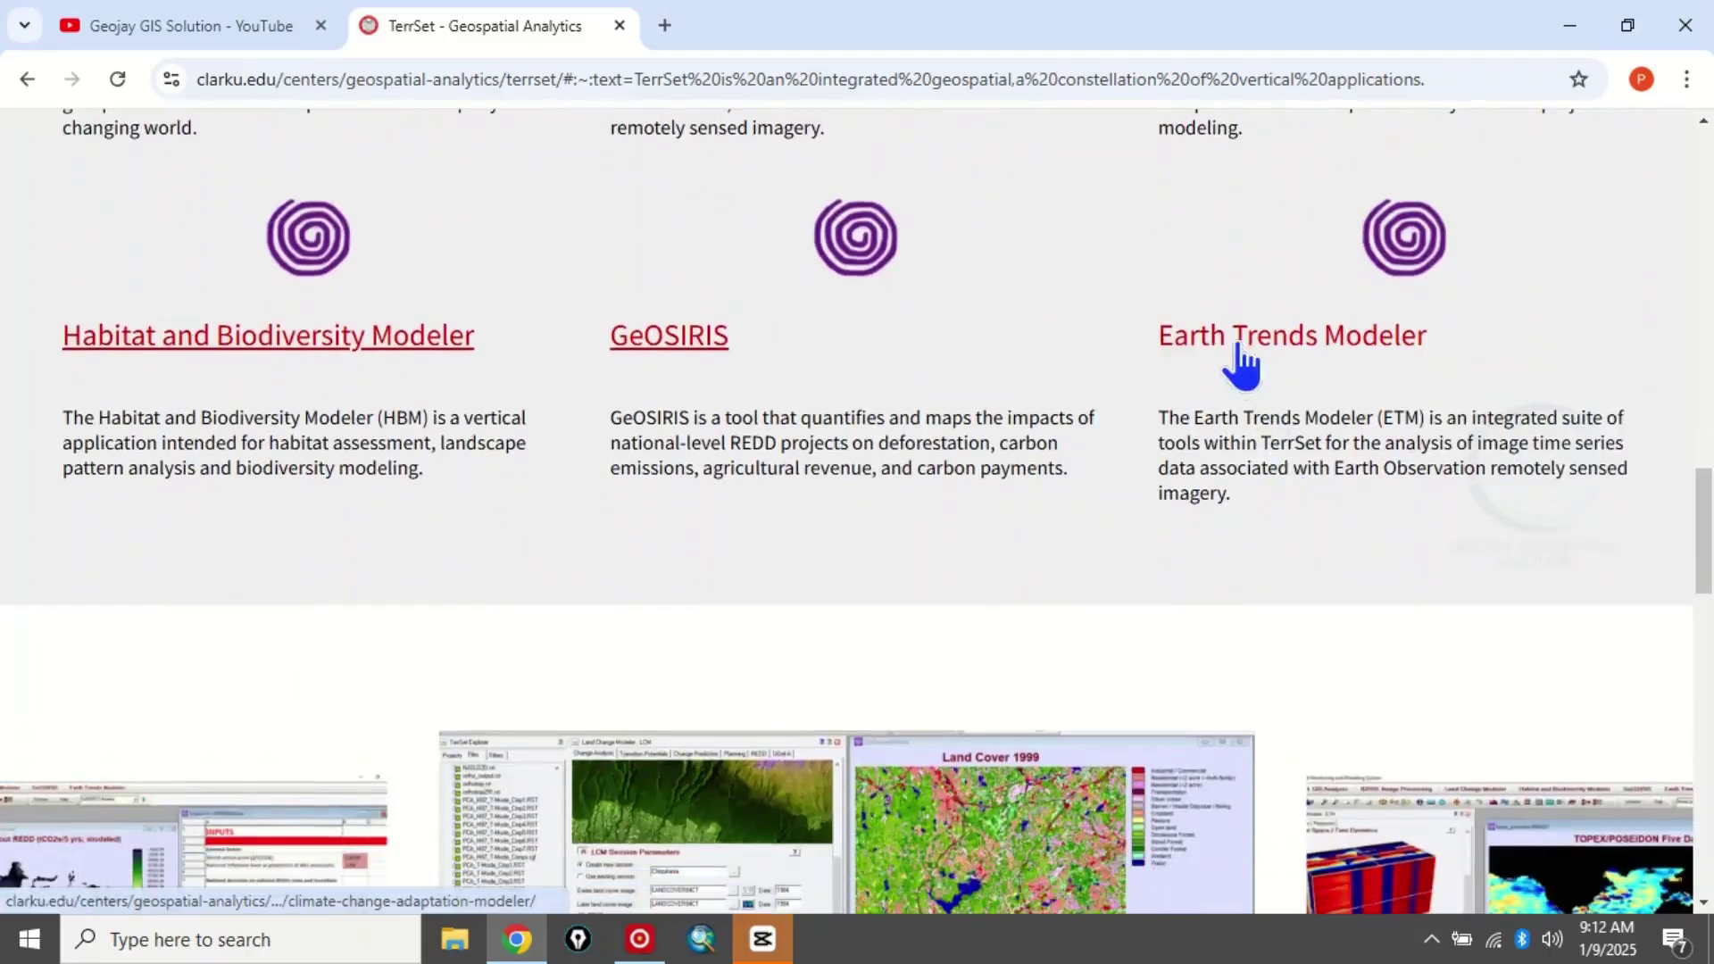
{"action": "scroll", "coordinate": [723, 679], "scroll_direction": "down", "scroll_amount": 7}
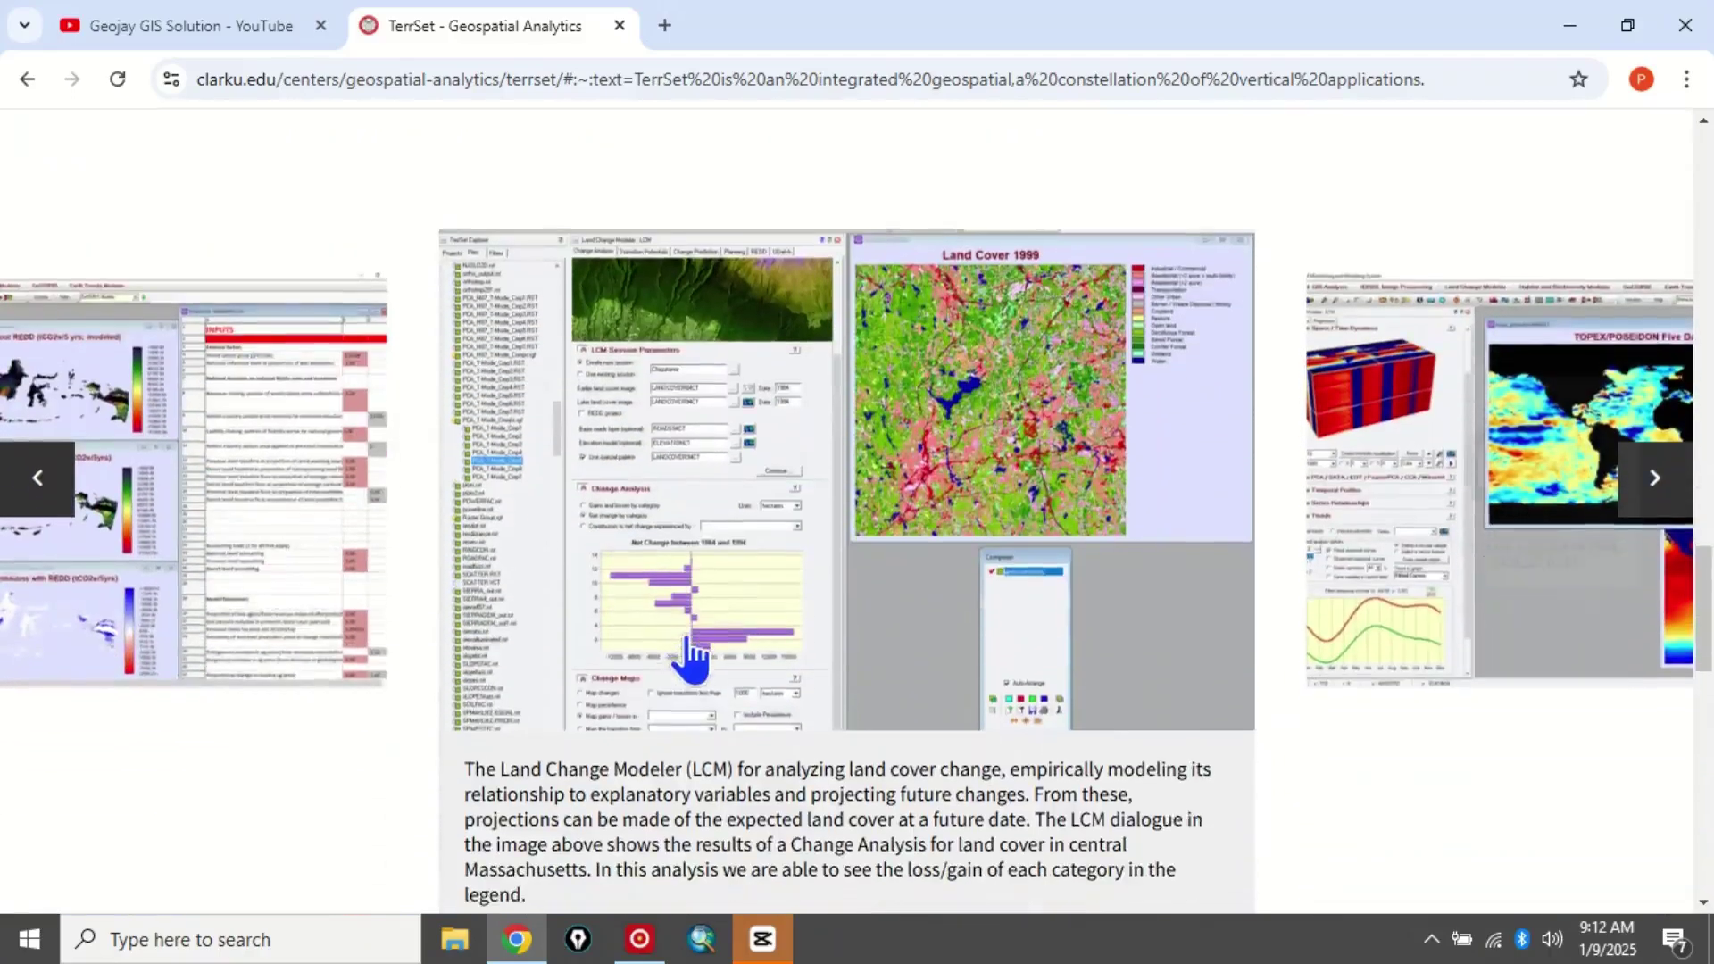
{"action": "scroll", "coordinate": [692, 661], "scroll_direction": "up", "scroll_amount": 11}
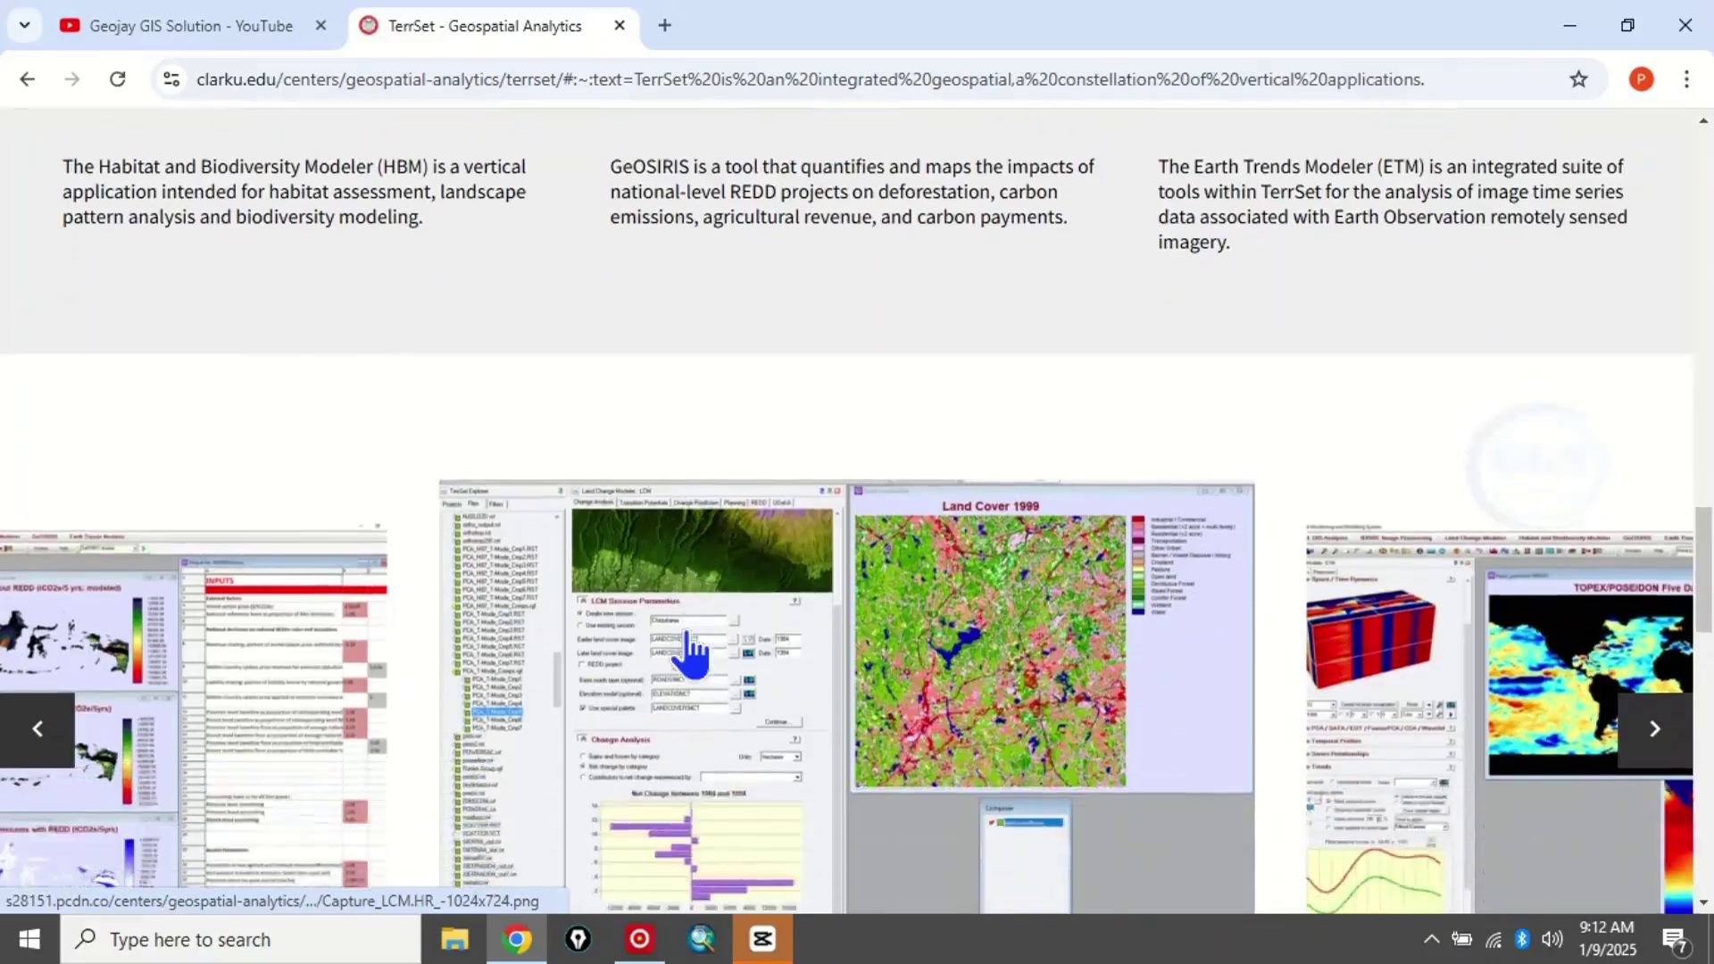
{"action": "scroll", "coordinate": [689, 633], "scroll_direction": "up", "scroll_amount": 10}
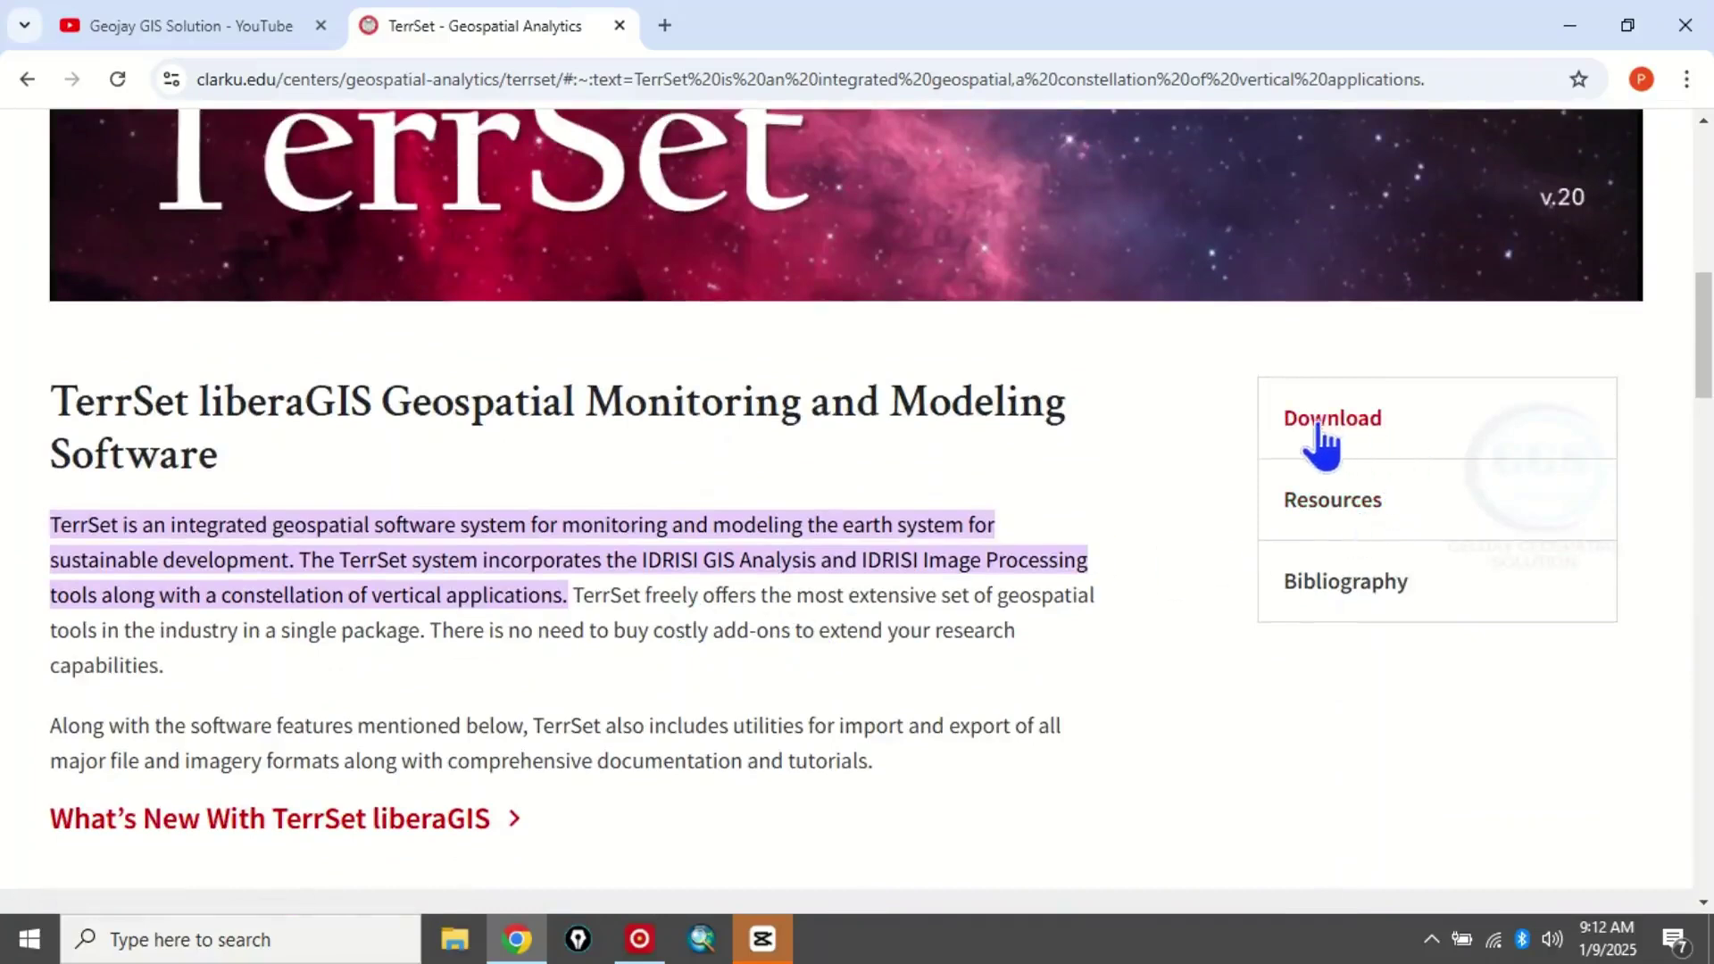
{"action": "scroll", "coordinate": [1335, 437], "scroll_direction": "up", "scroll_amount": 1}
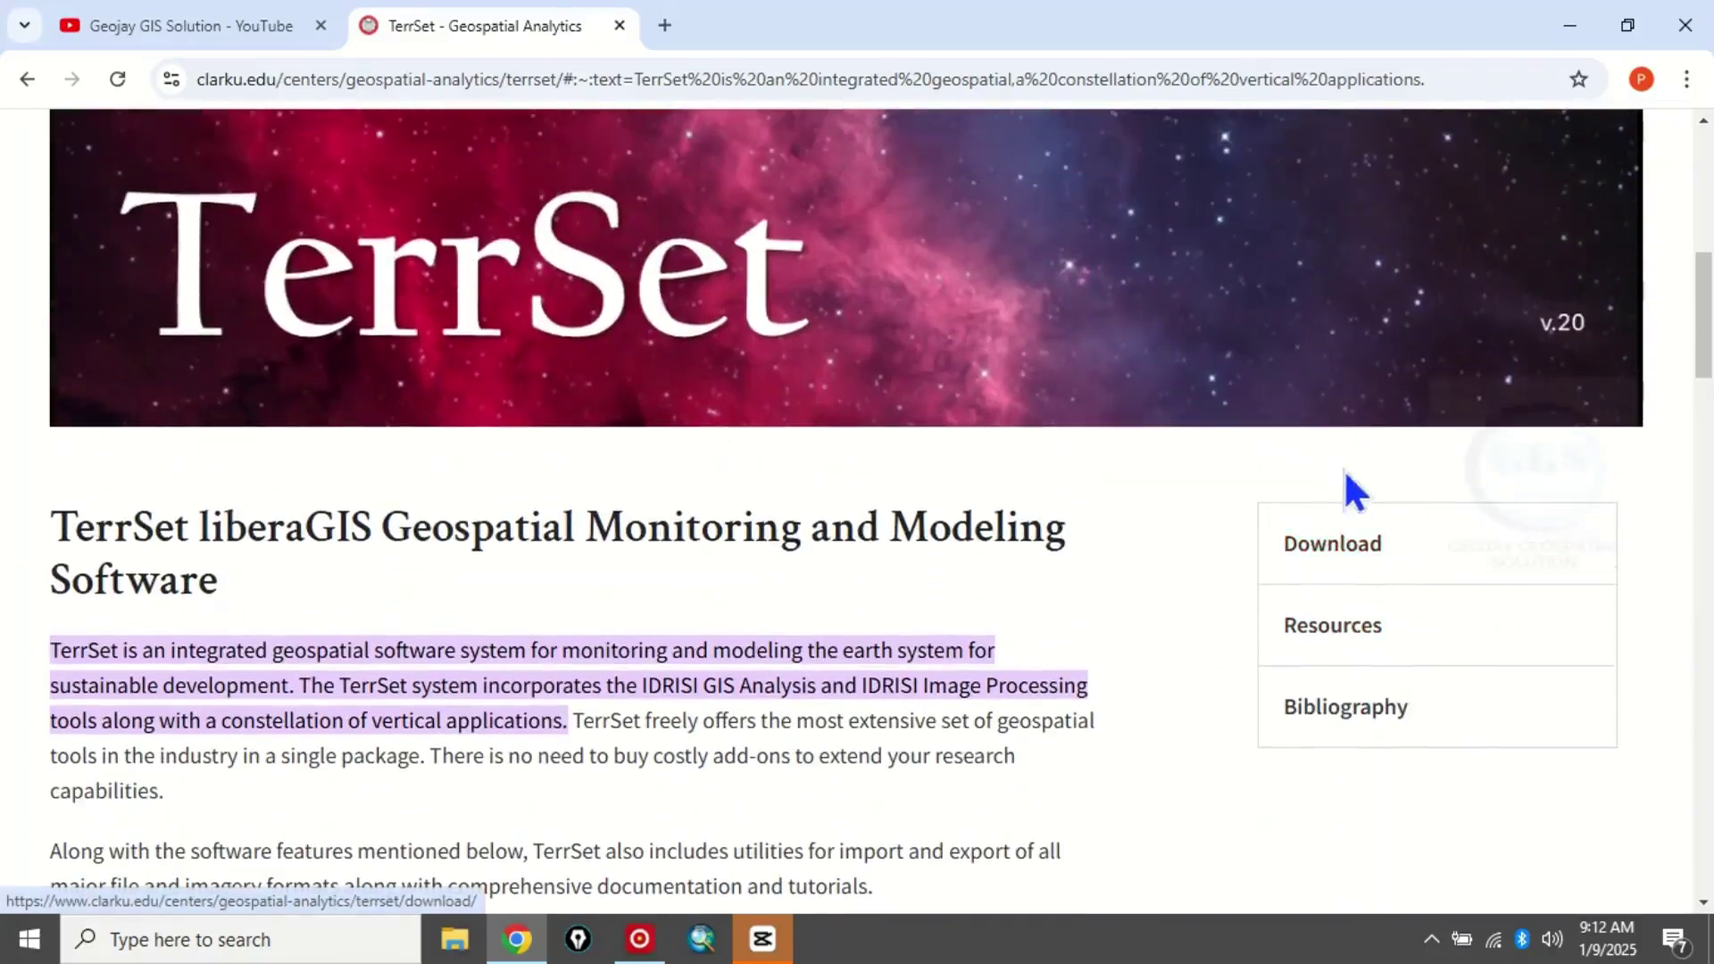
Go to the TerrSet Download page and expand its System Requirements list.
{"action": "left_click", "coordinate": [1337, 547]}
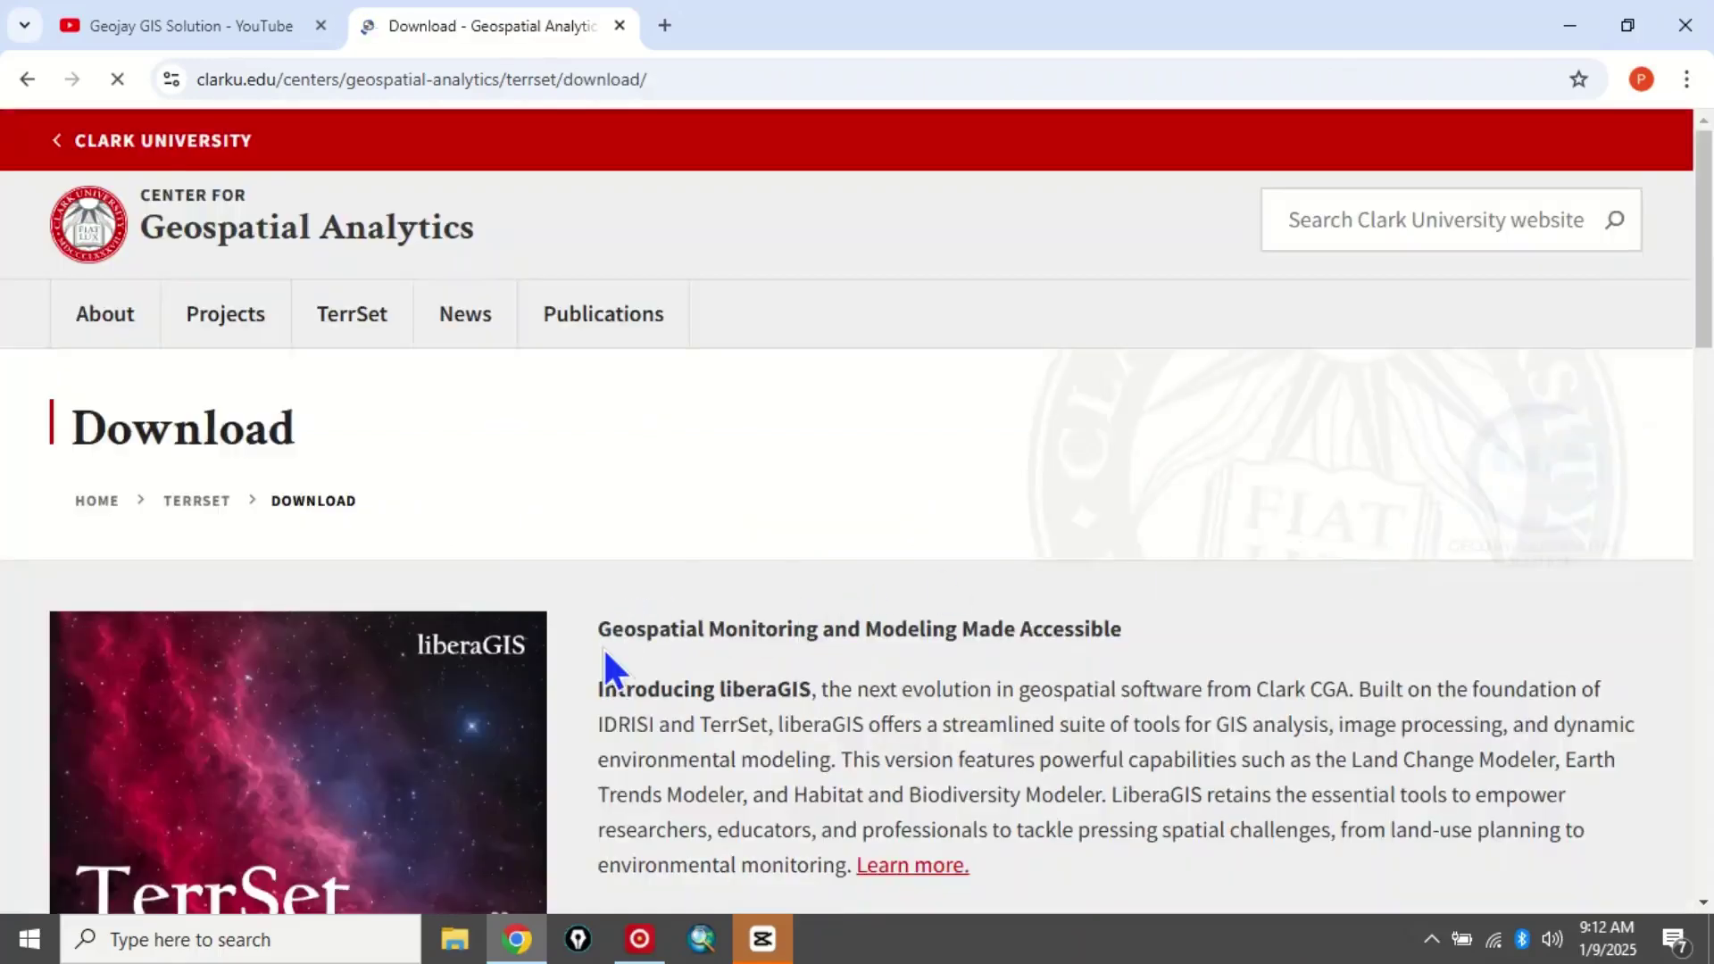
{"action": "scroll", "coordinate": [778, 622], "scroll_direction": "down", "scroll_amount": 2}
{"action": "scroll", "coordinate": [779, 623], "scroll_direction": "down", "scroll_amount": 3}
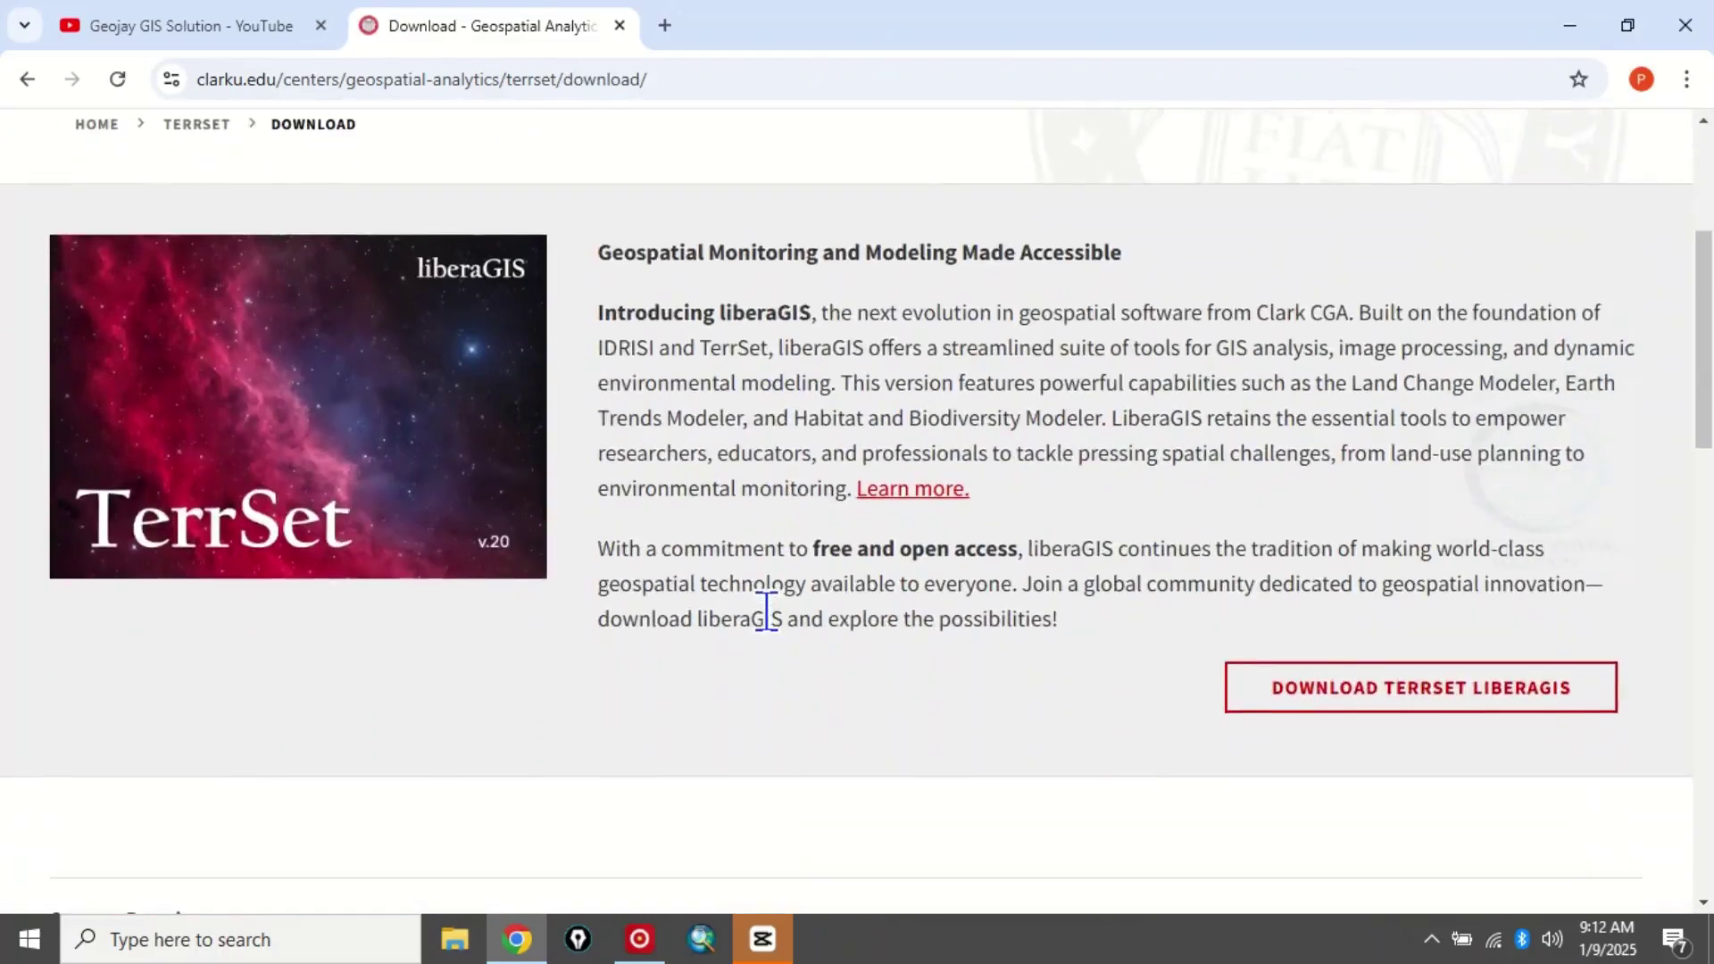
{"action": "scroll", "coordinate": [767, 611], "scroll_direction": "down", "scroll_amount": 4}
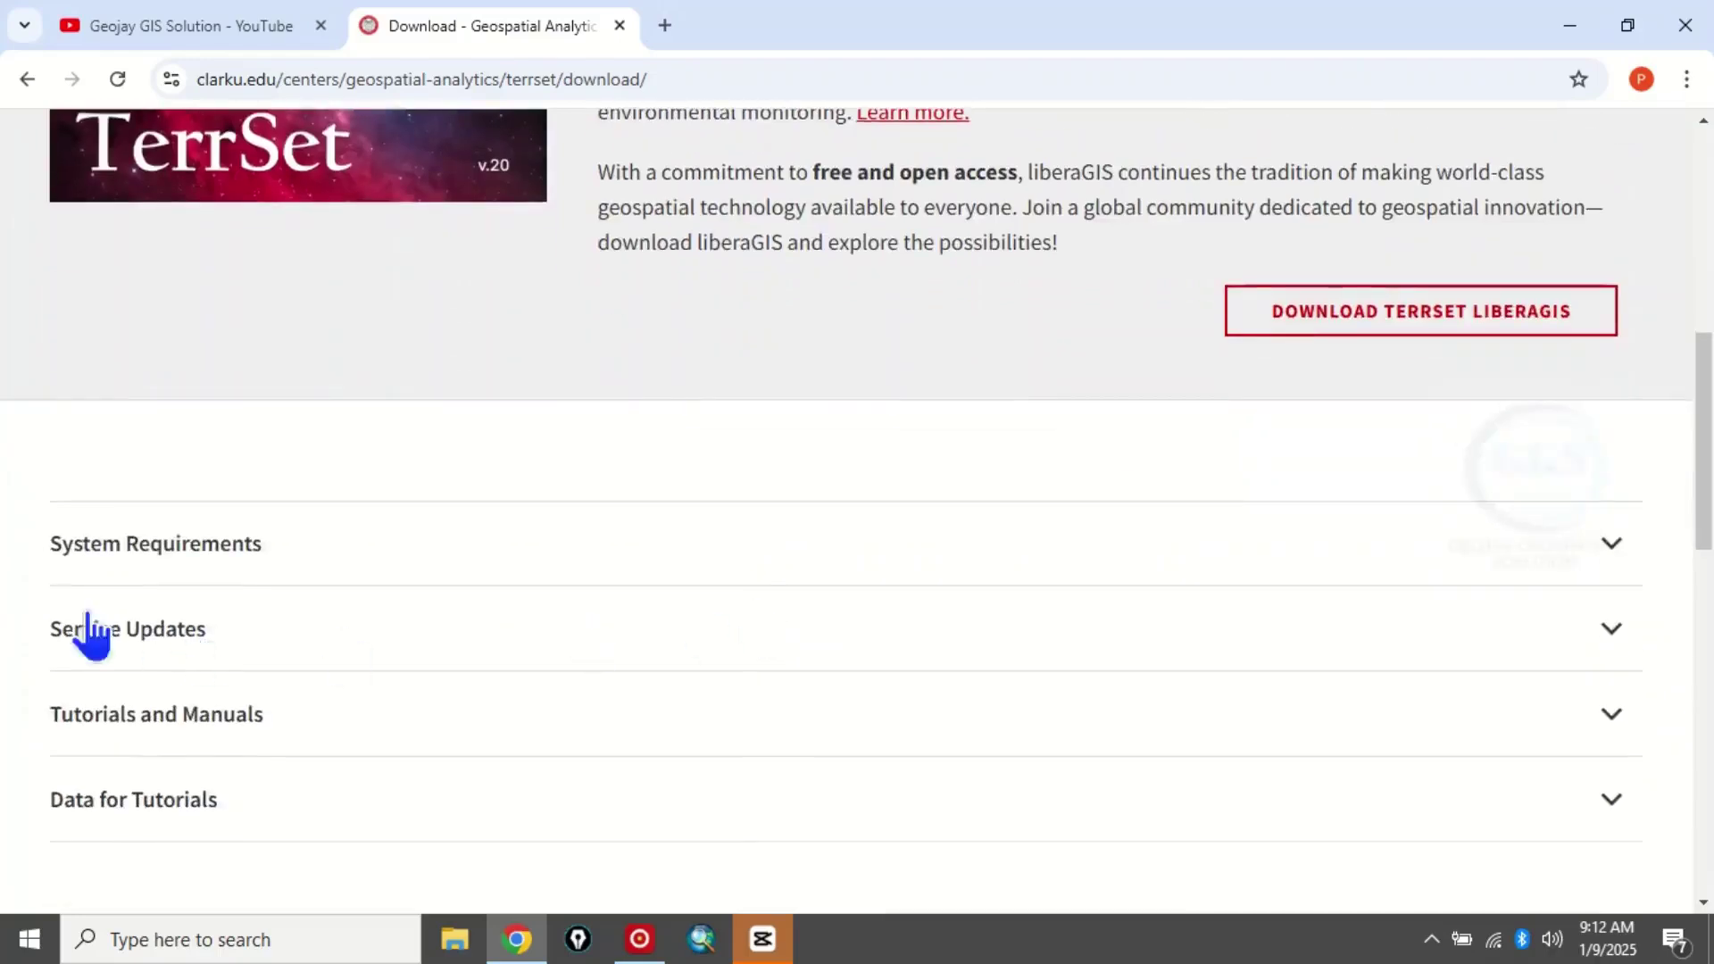
{"action": "left_click", "coordinate": [558, 563]}
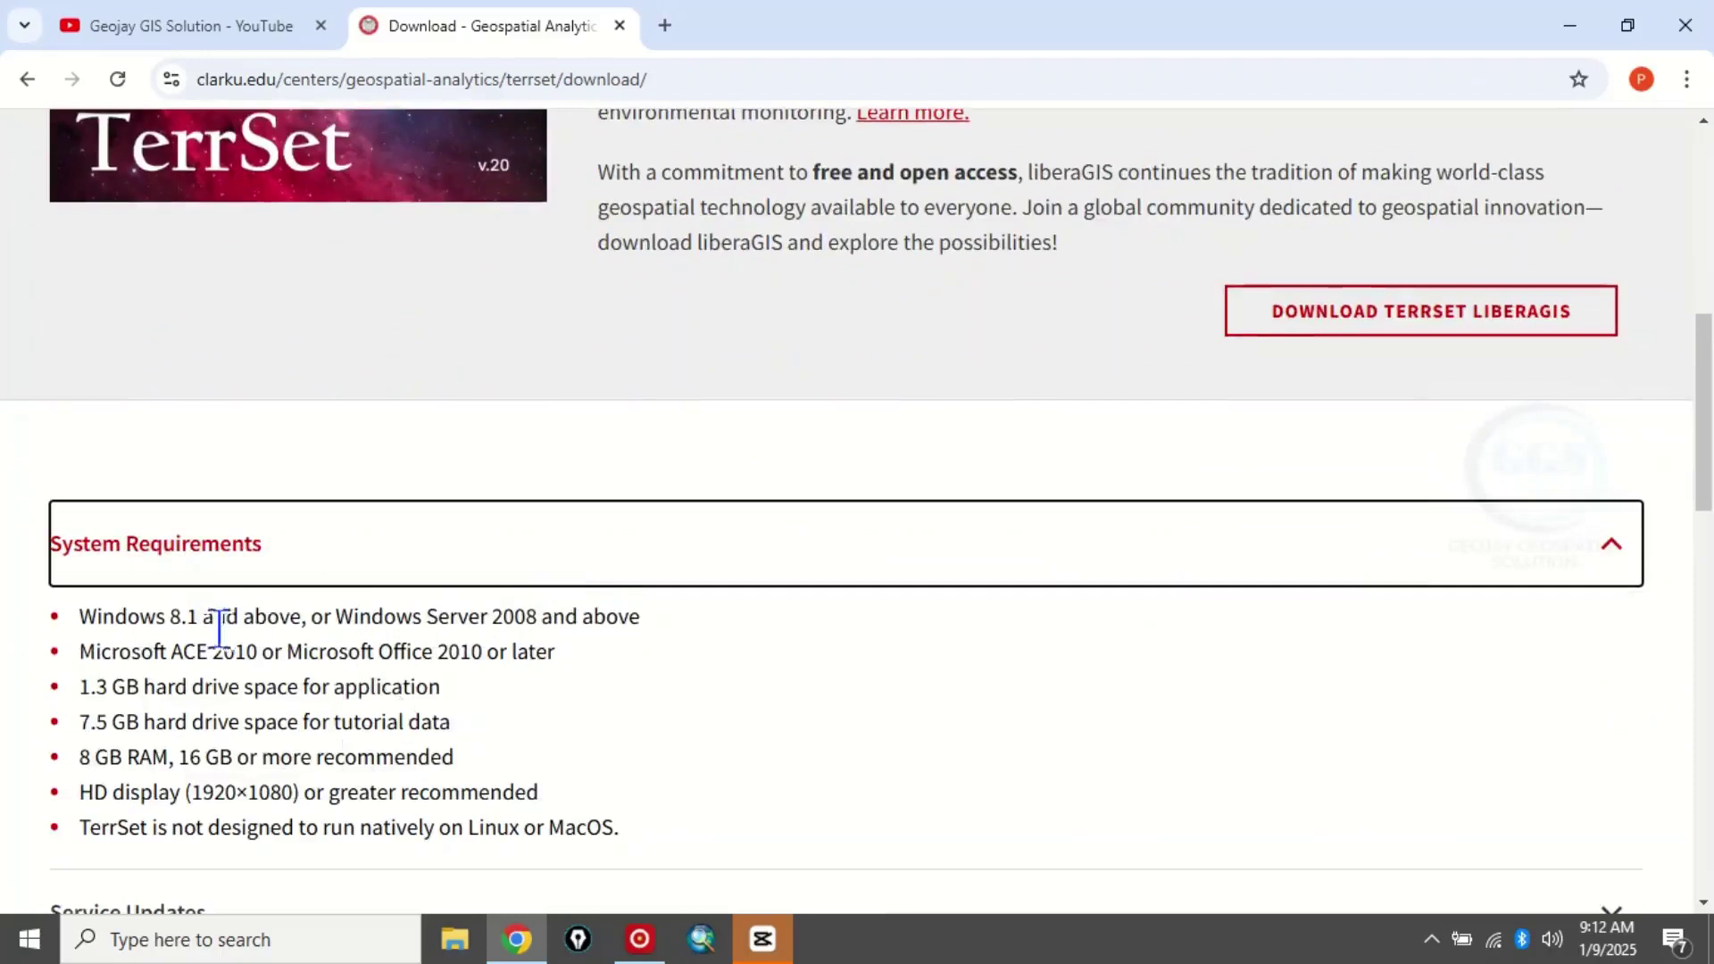
Expand the Data for Tutorials section to show its three tutorial data downloads.
{"action": "scroll", "coordinate": [199, 651], "scroll_direction": "down", "scroll_amount": 1}
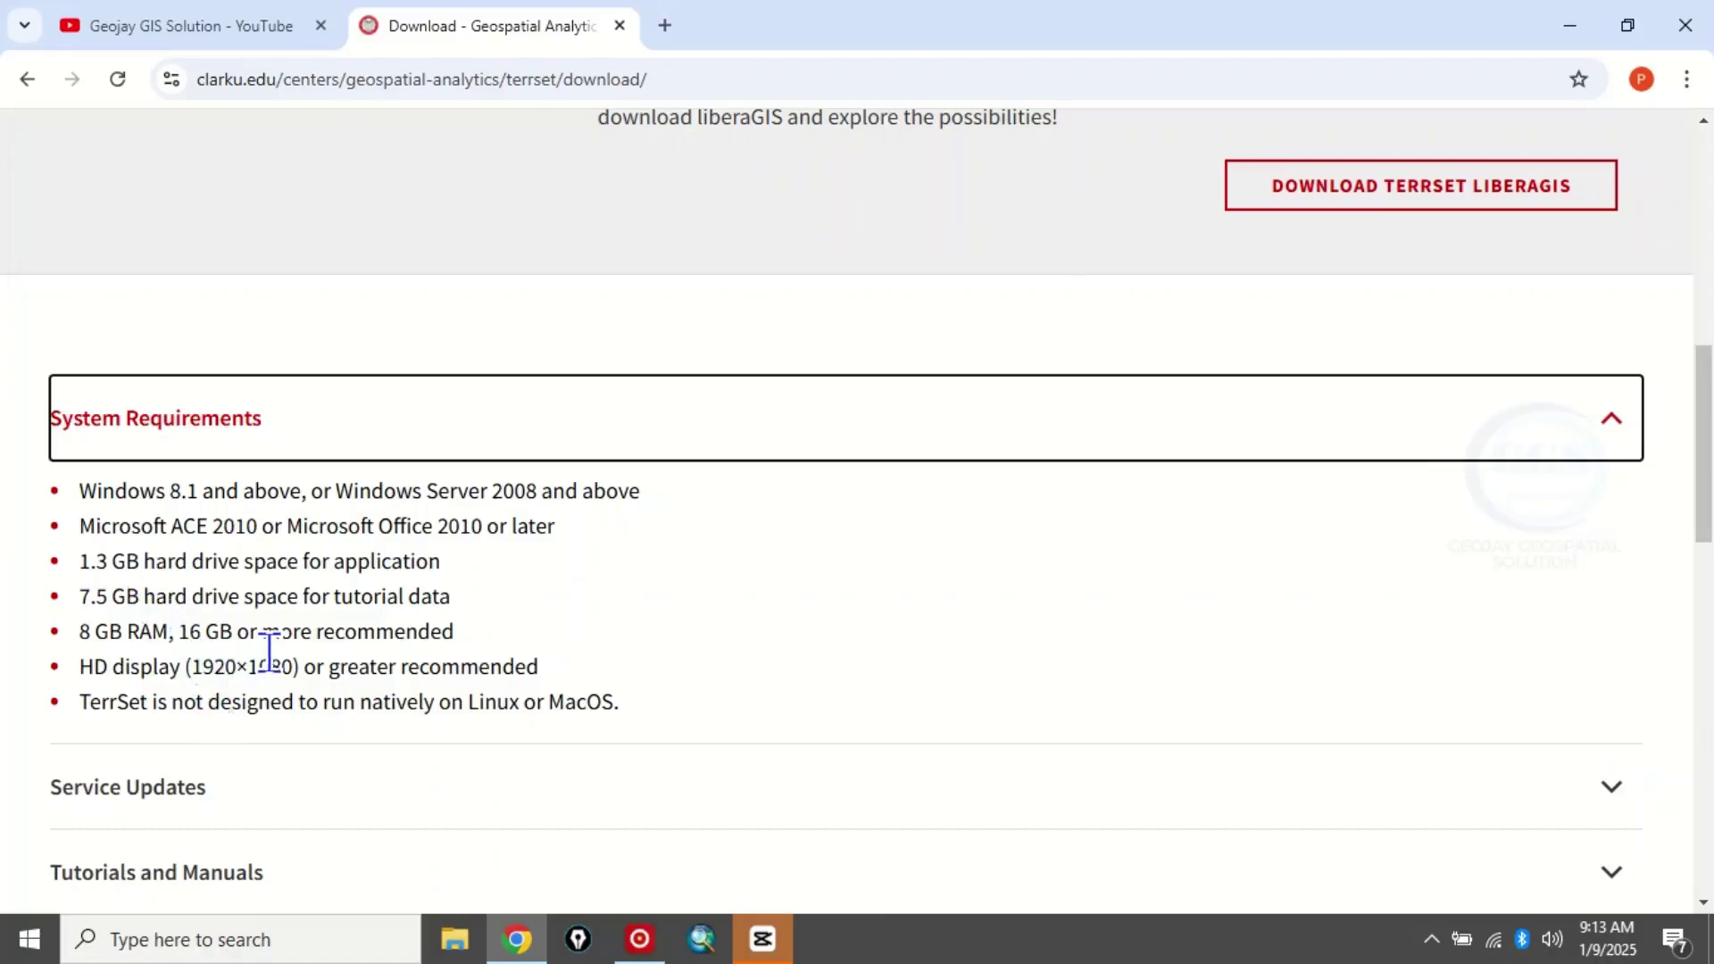
{"action": "scroll", "coordinate": [272, 652], "scroll_direction": "down", "scroll_amount": 1}
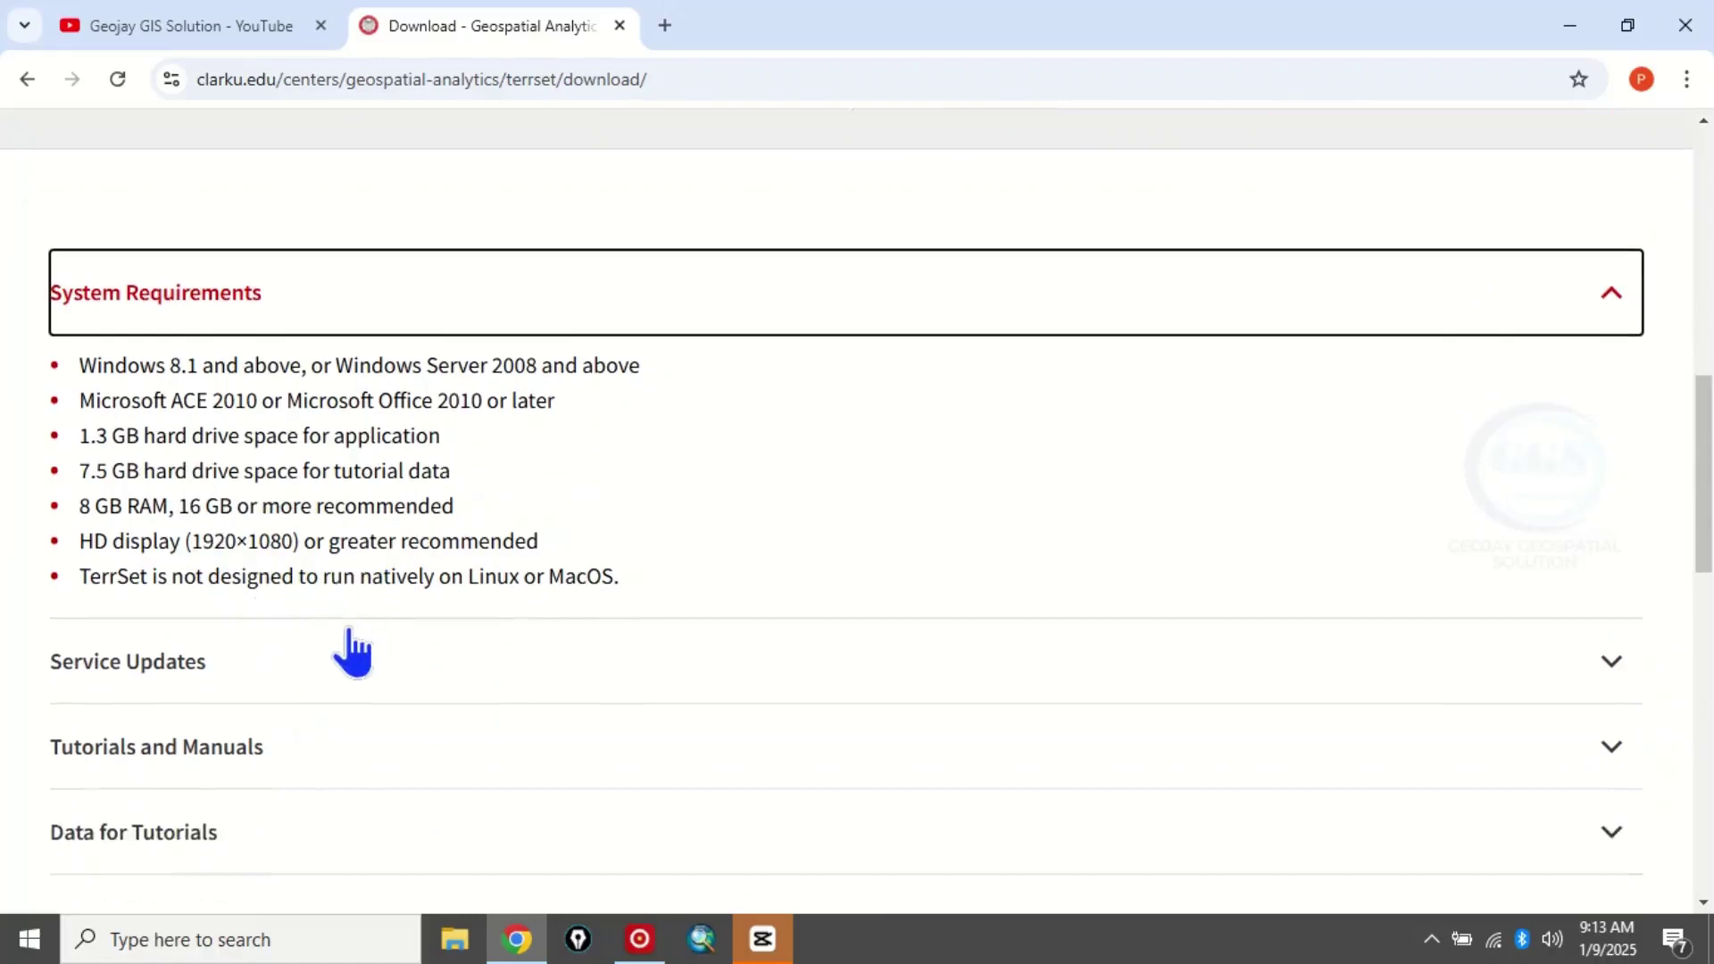
{"action": "left_click", "coordinate": [223, 832]}
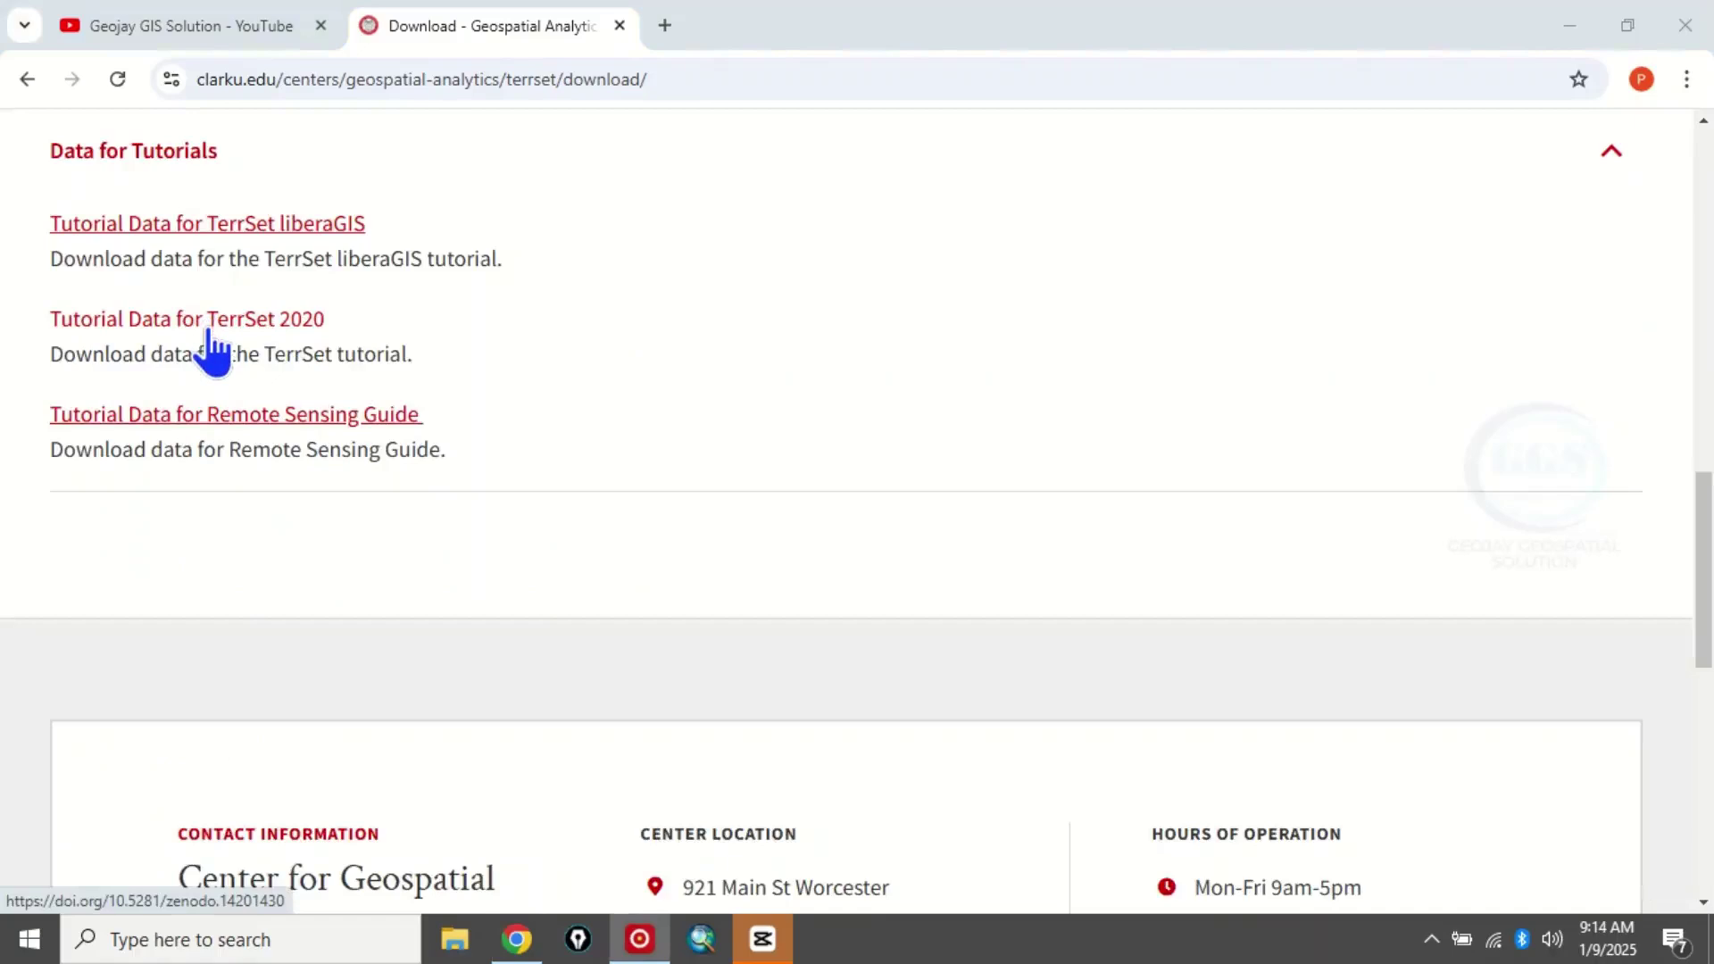
Open the TerrSet 2020 Tutorial Data record on Zenodo and browse the files in TerrSet-2020-Tutorial-Using-TerrSet.zip.
{"action": "left_click", "coordinate": [208, 324]}
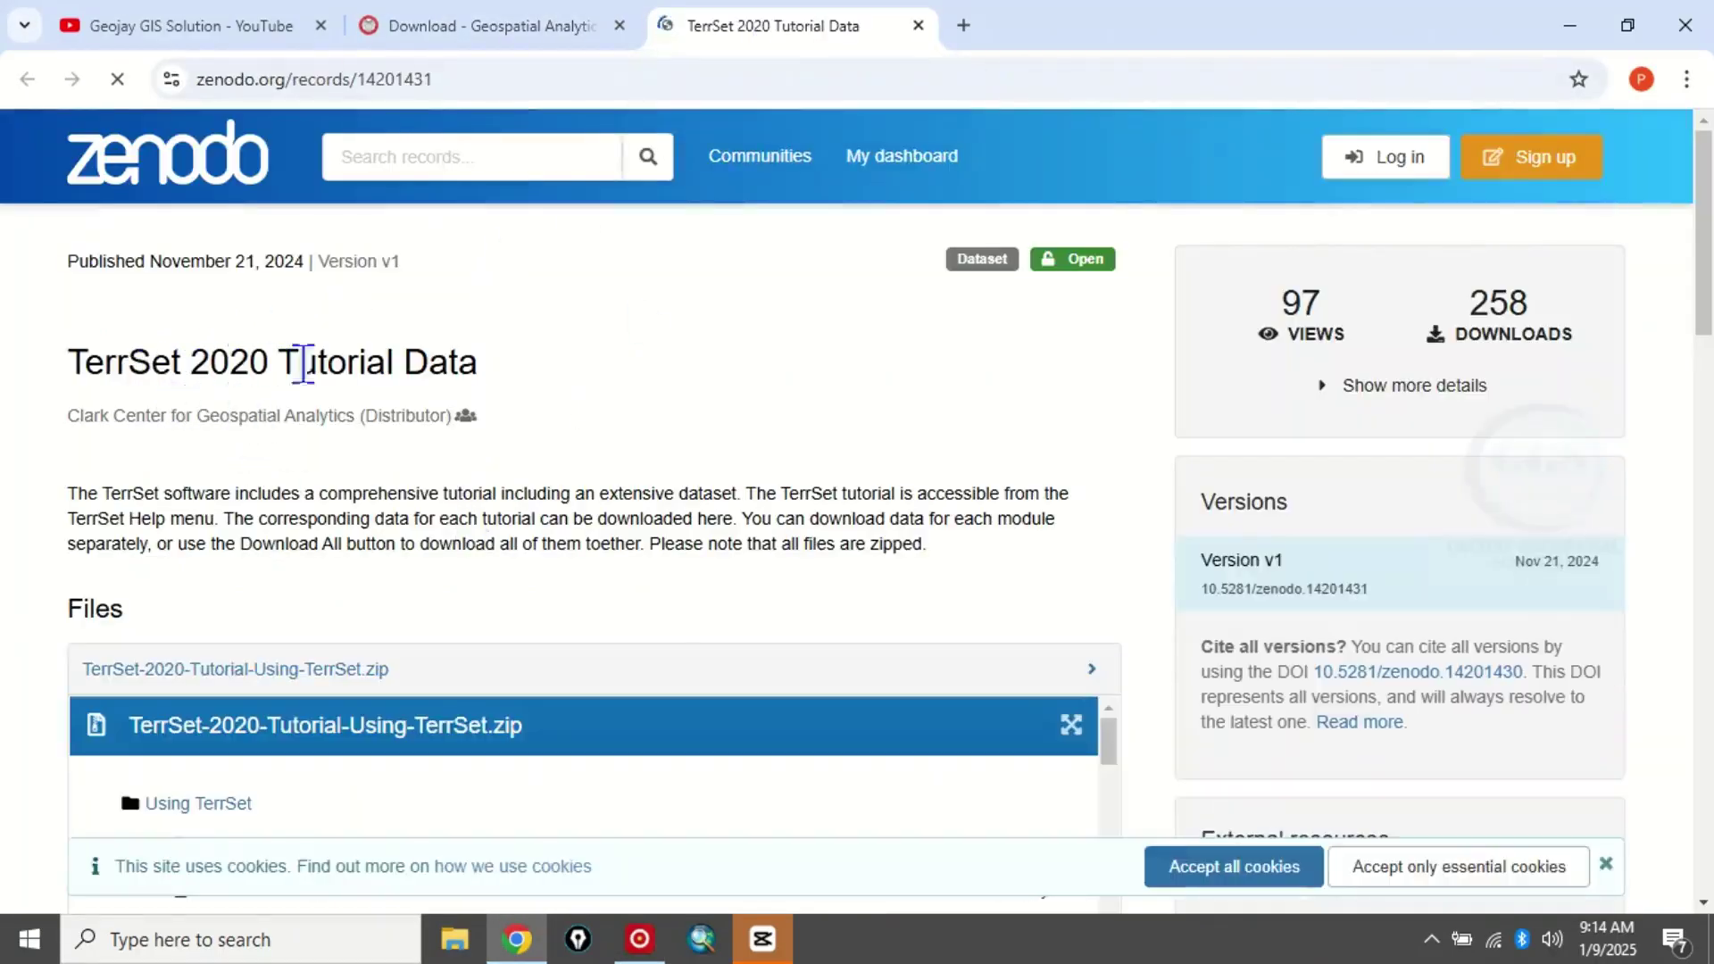
{"action": "scroll", "coordinate": [411, 393], "scroll_direction": "down", "scroll_amount": 3}
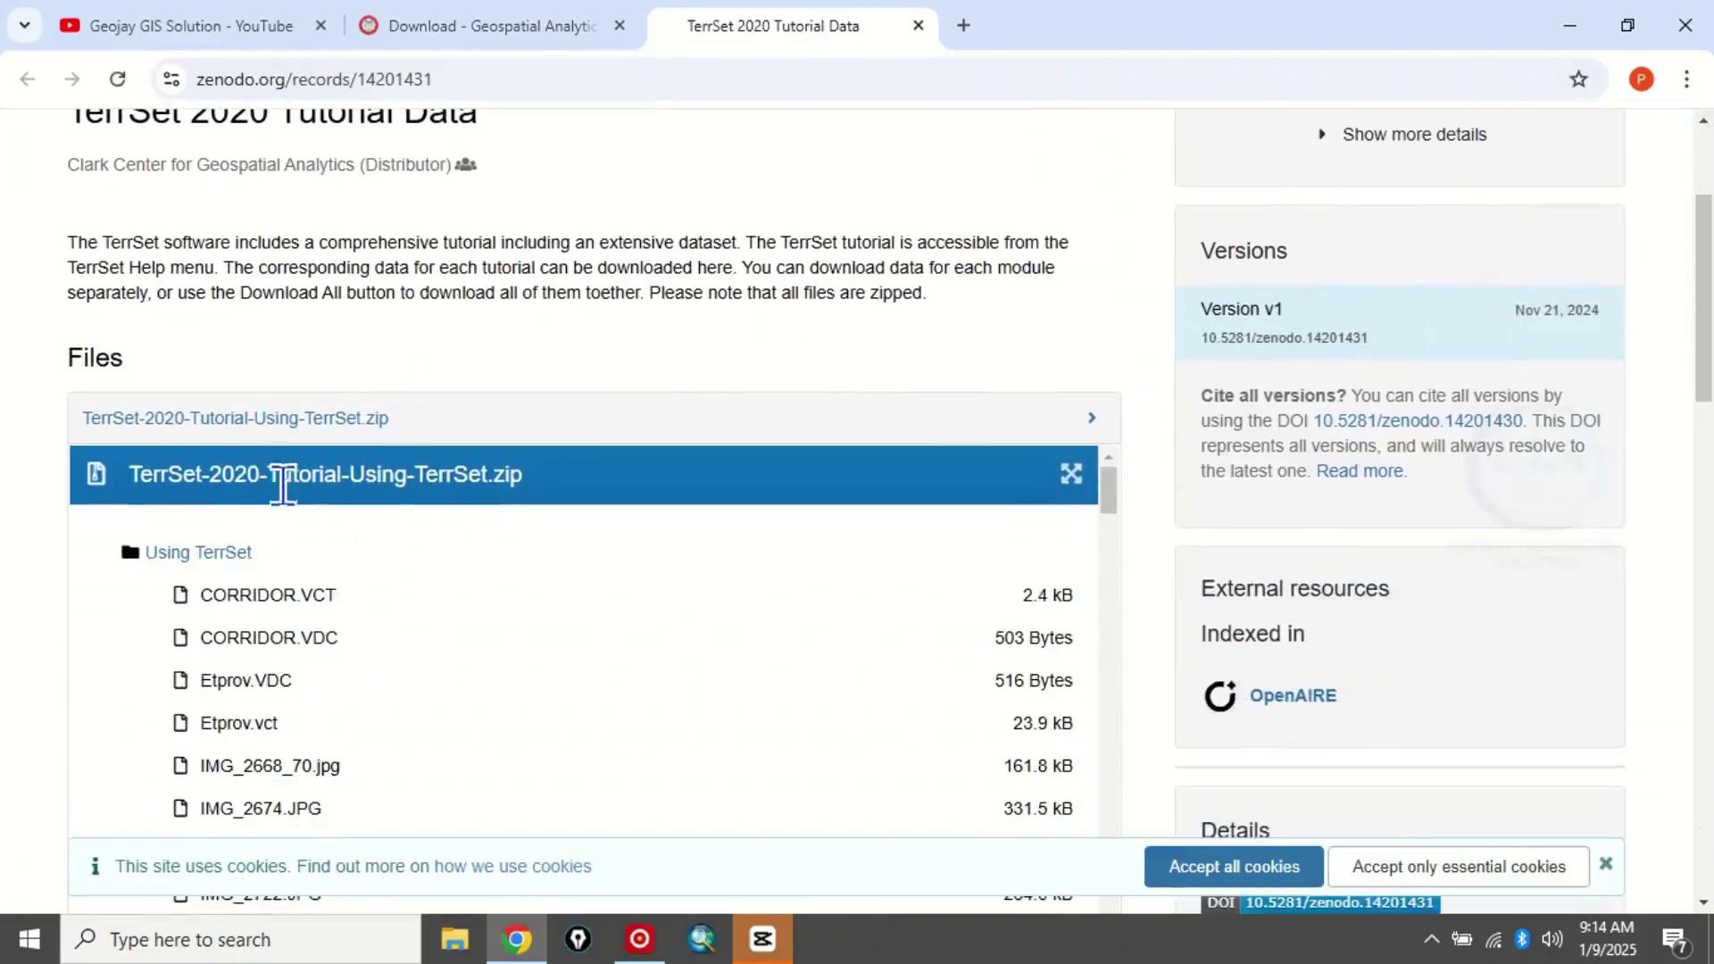
{"action": "scroll", "coordinate": [453, 549], "scroll_direction": "down", "scroll_amount": 1}
{"action": "scroll", "coordinate": [452, 549], "scroll_direction": "down", "scroll_amount": 15}
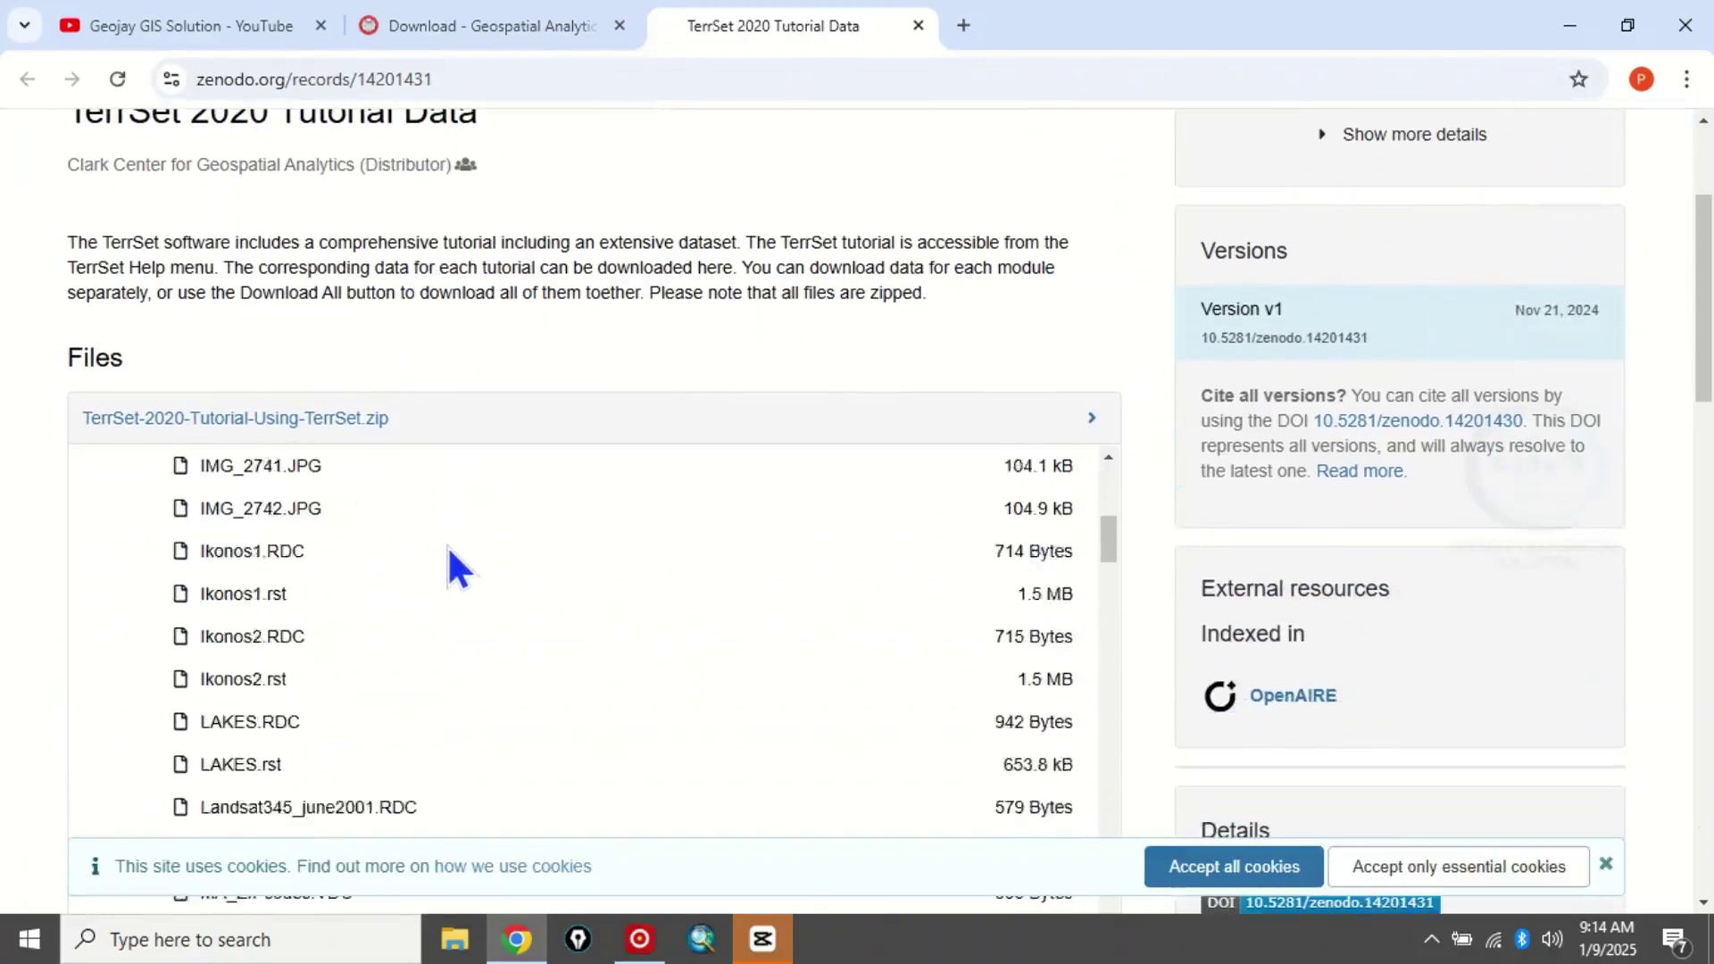
{"action": "scroll", "coordinate": [417, 641], "scroll_direction": "down", "scroll_amount": 1}
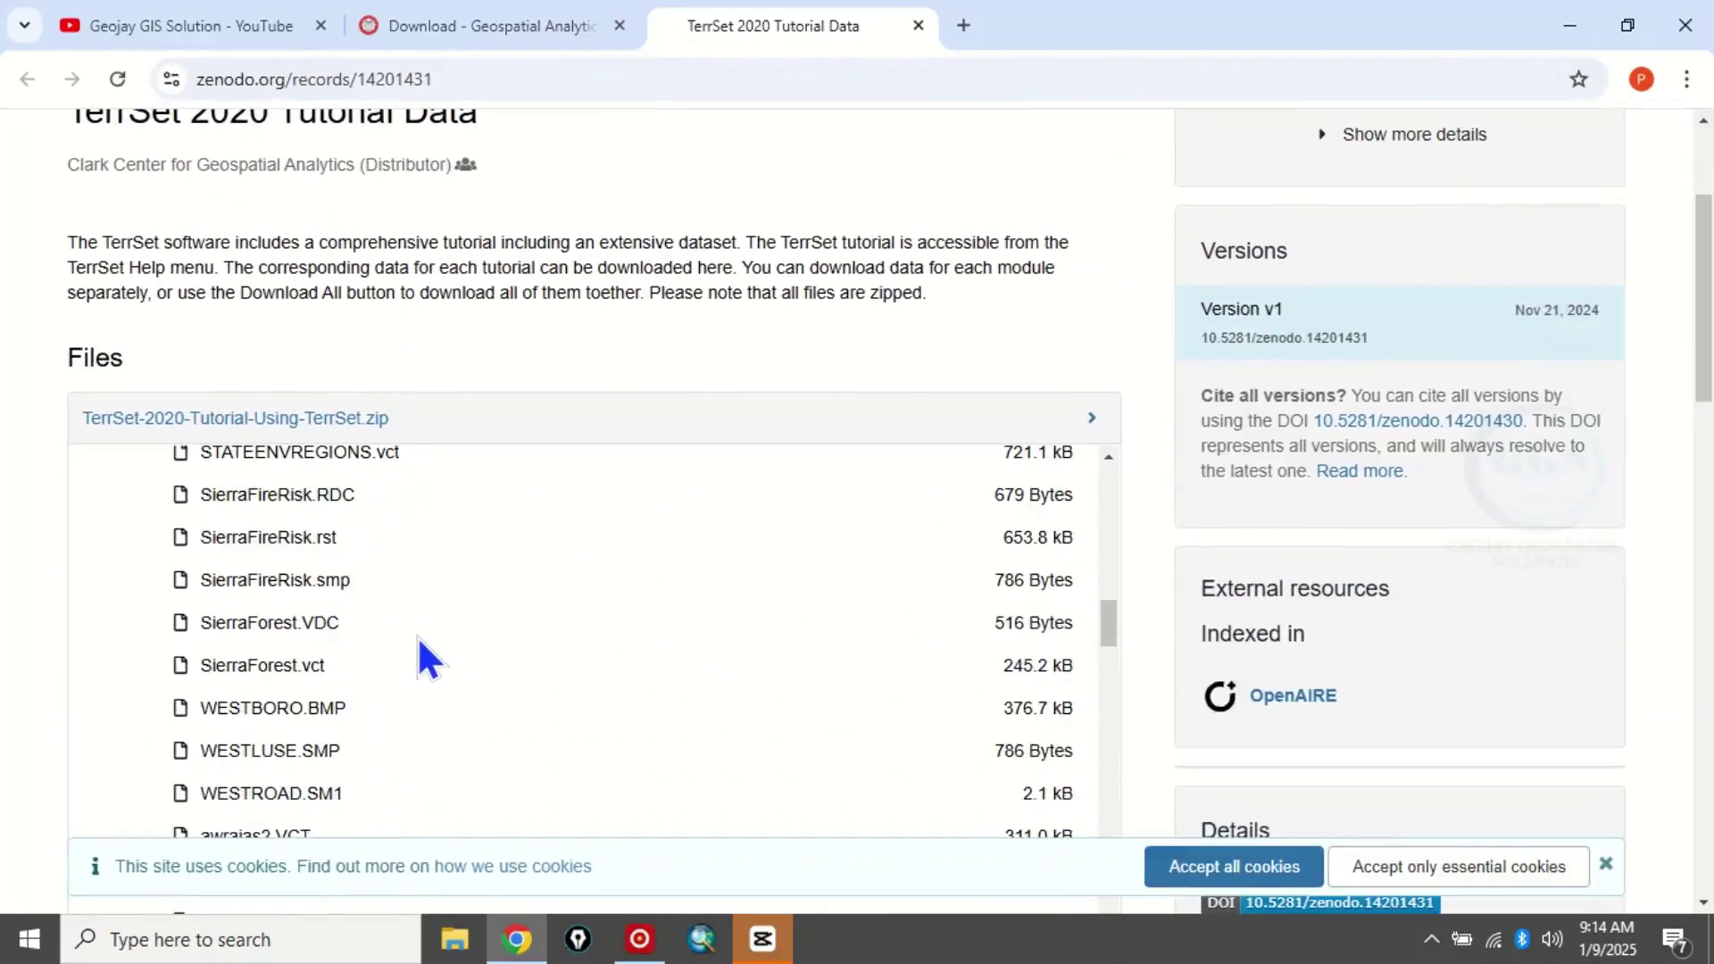
{"action": "scroll", "coordinate": [415, 632], "scroll_direction": "up", "scroll_amount": 3}
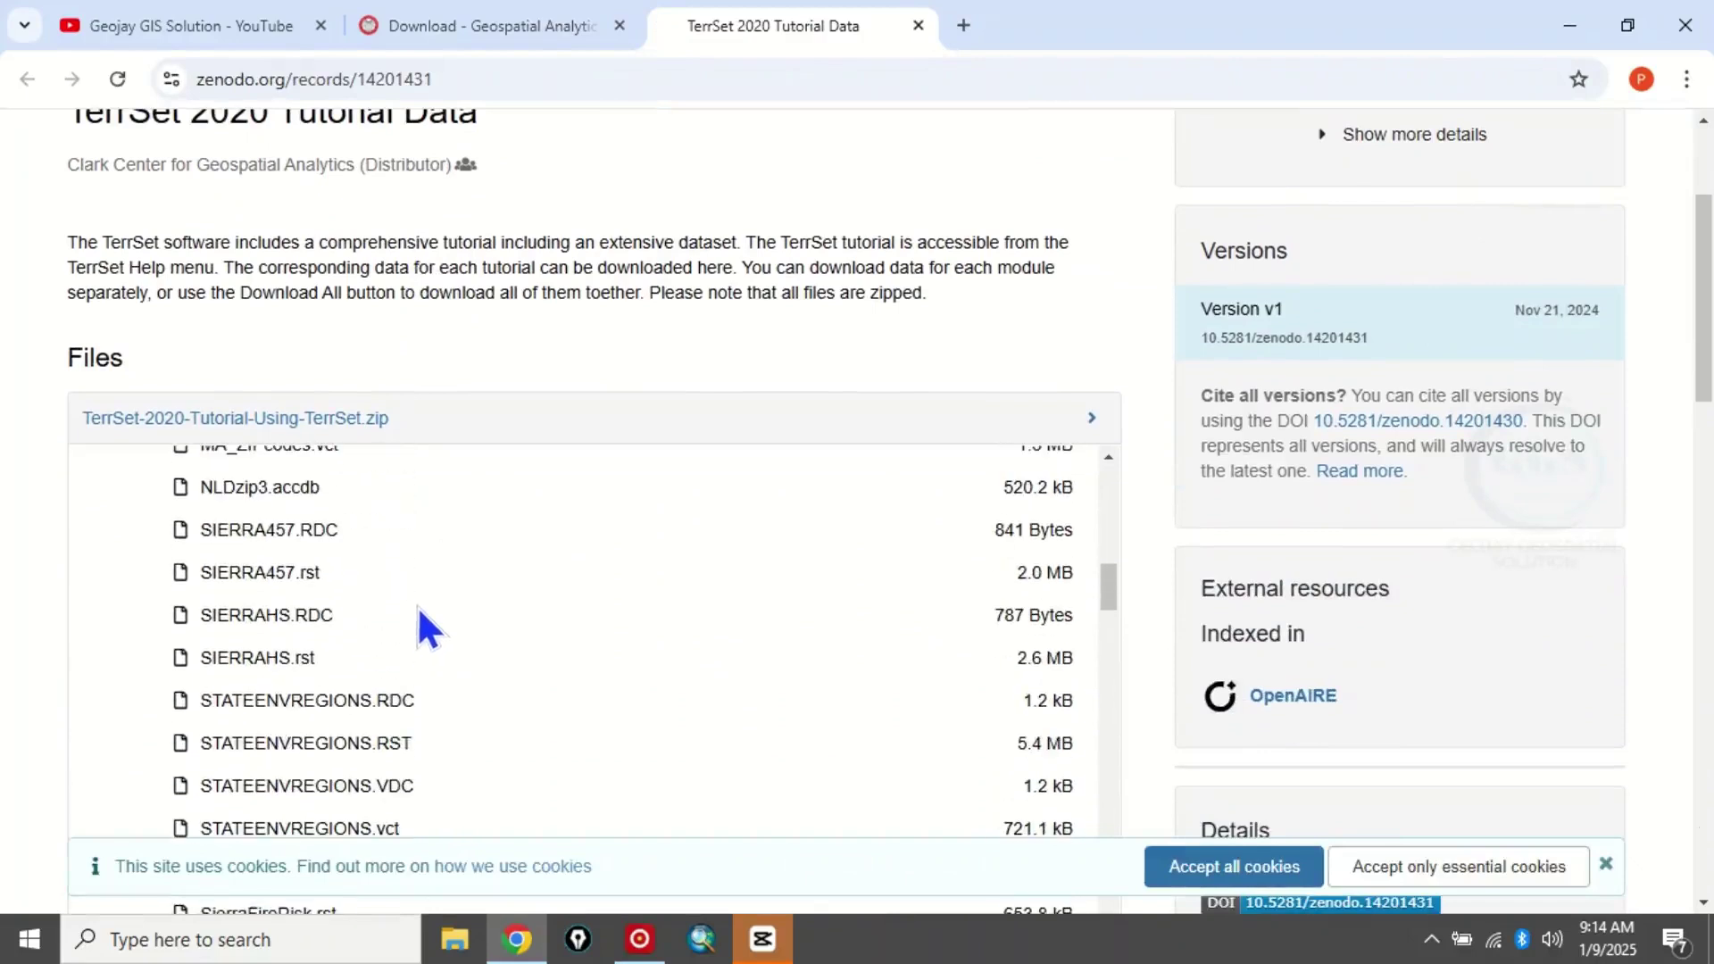
Close the Zenodo tab and follow DOWNLOAD TERRSET LIBERAGIS to the ClarkCGA/TerrSet GitHub repository.
{"action": "left_click", "coordinate": [917, 25]}
{"action": "scroll", "coordinate": [574, 386], "scroll_direction": "up", "scroll_amount": 2}
{"action": "scroll", "coordinate": [574, 385], "scroll_direction": "up", "scroll_amount": 9}
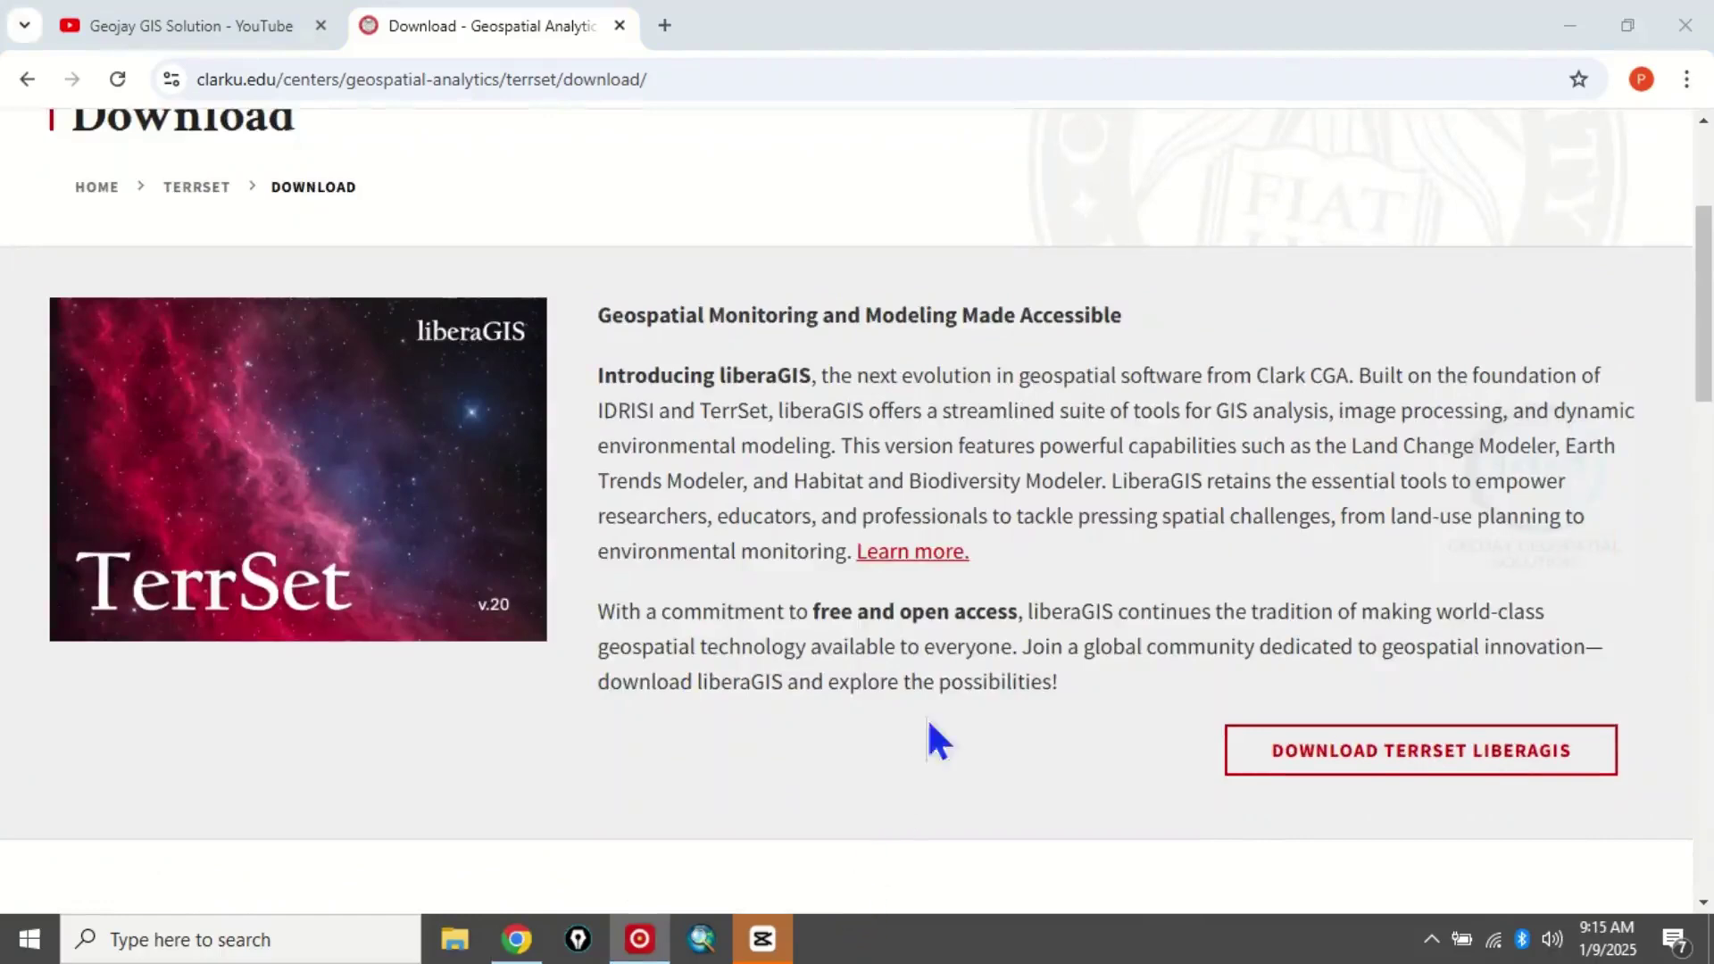
{"action": "scroll", "coordinate": [946, 687], "scroll_direction": "down", "scroll_amount": 3}
{"action": "scroll", "coordinate": [949, 670], "scroll_direction": "up", "scroll_amount": 1}
{"action": "scroll", "coordinate": [982, 648], "scroll_direction": "up", "scroll_amount": 4}
{"action": "scroll", "coordinate": [1053, 647], "scroll_direction": "down", "scroll_amount": 6}
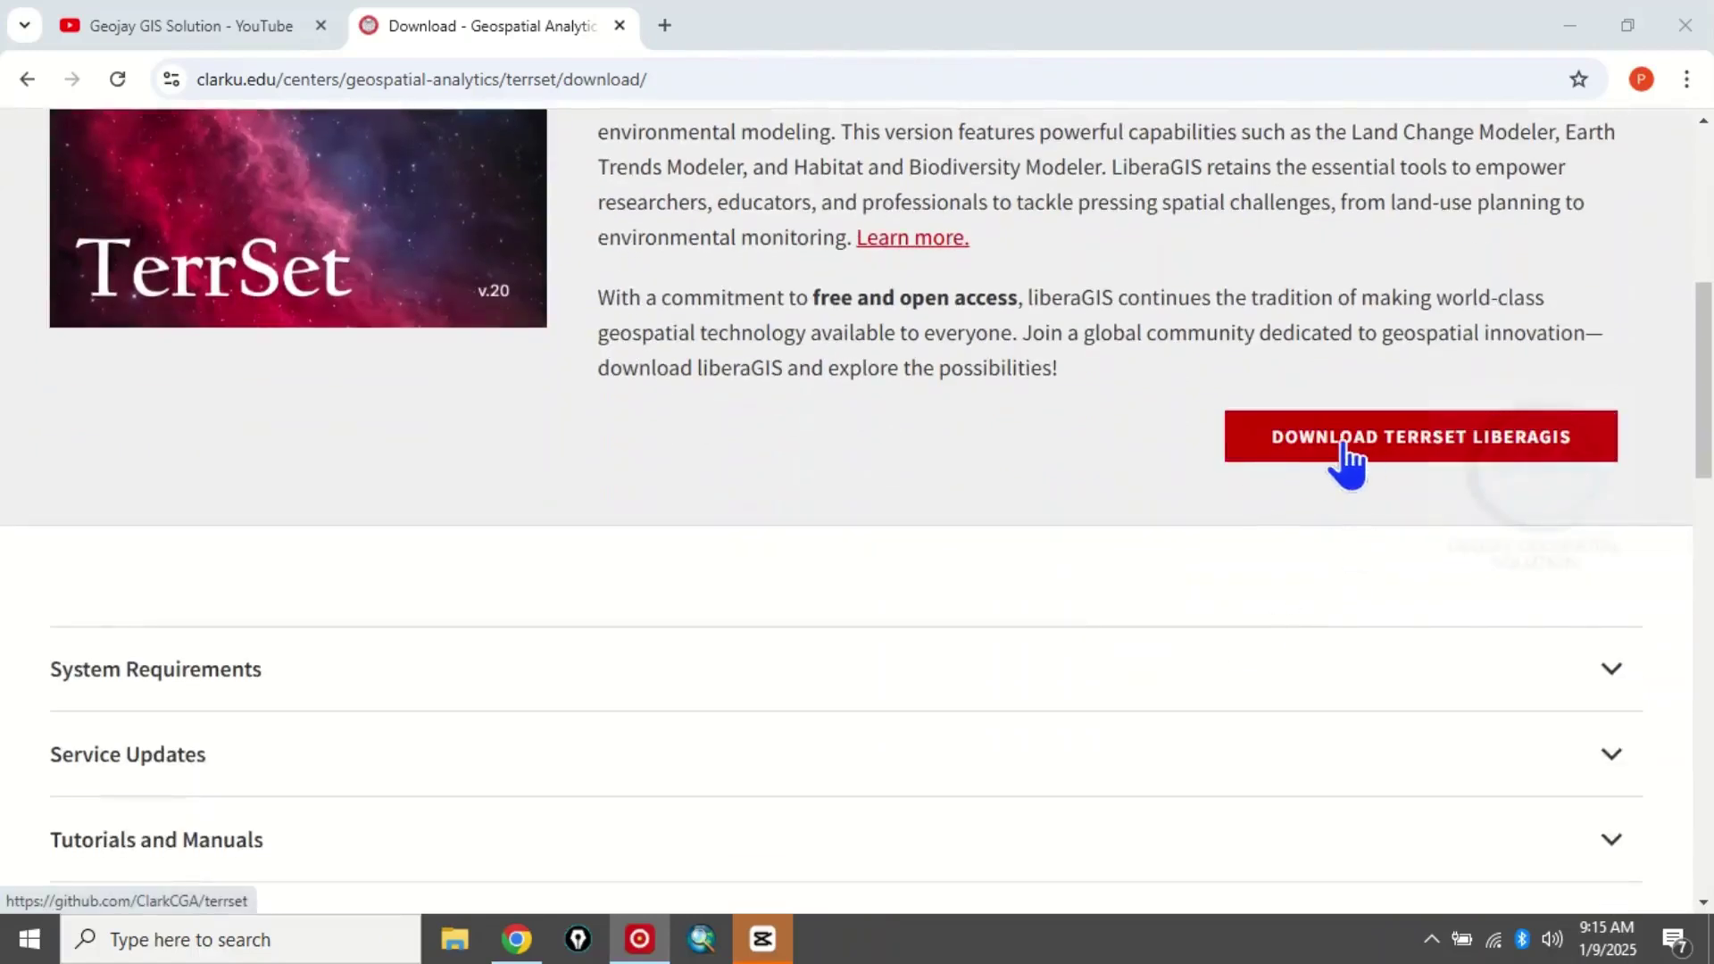
{"action": "left_click", "coordinate": [1344, 444]}
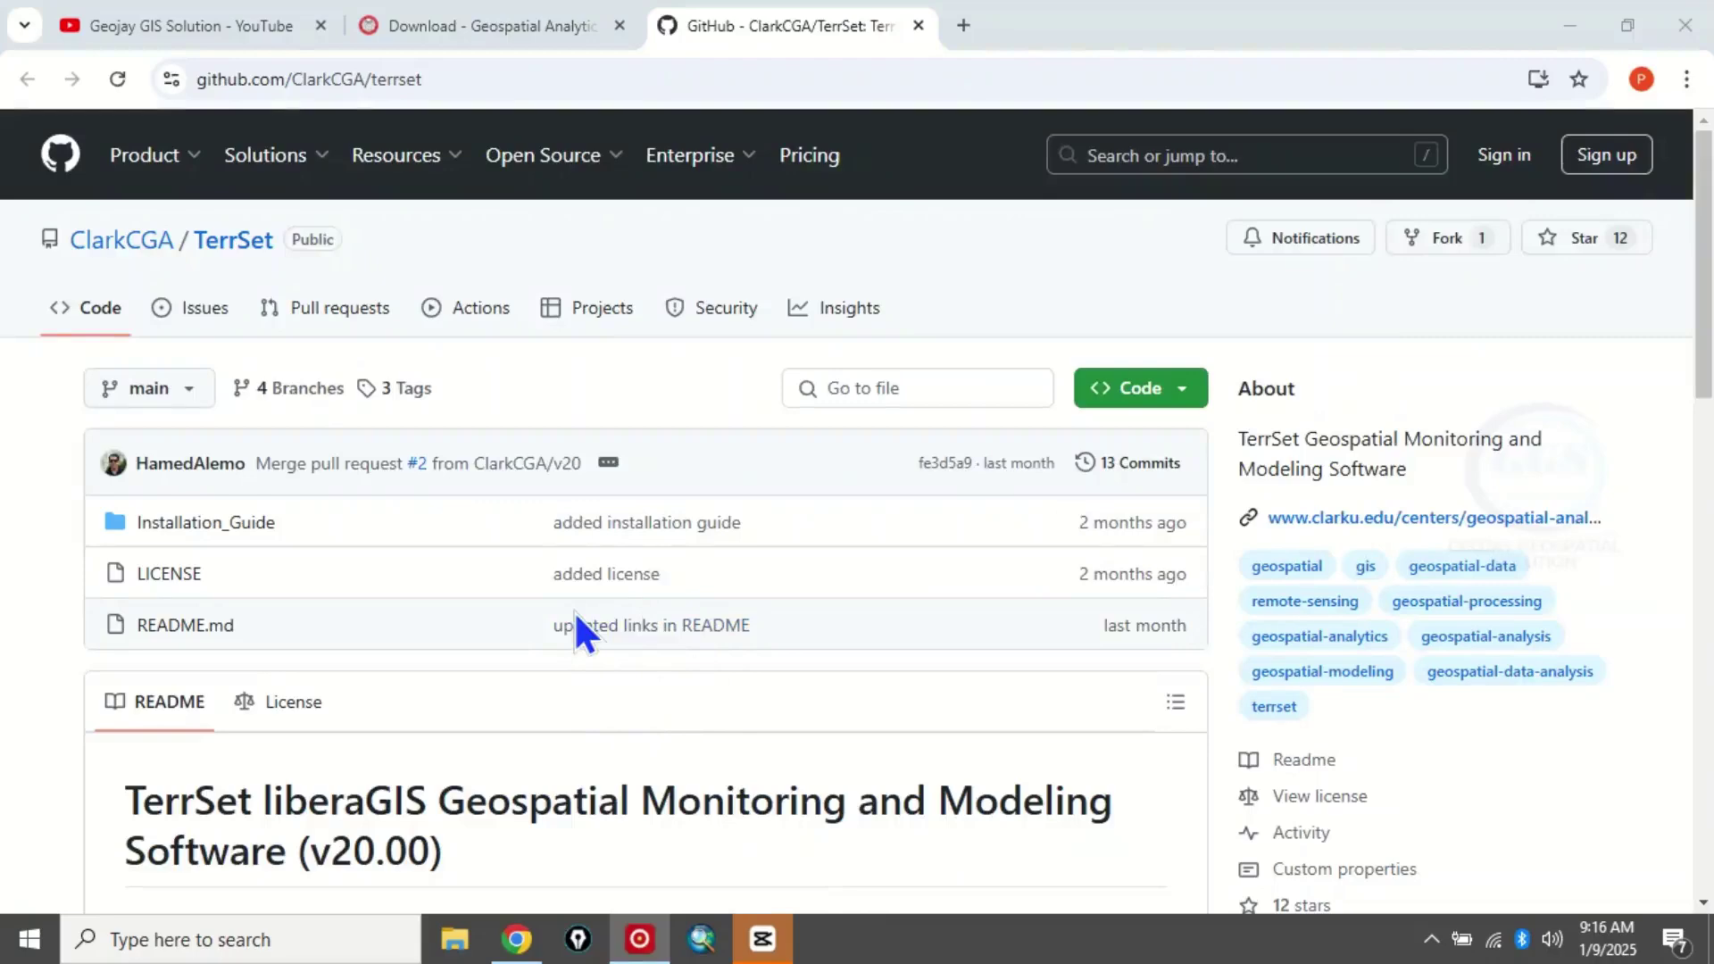
Scroll the ClarkCGA/TerrSet README down to its Download section and system requirements.
{"action": "scroll", "coordinate": [575, 625], "scroll_direction": "down", "scroll_amount": 3}
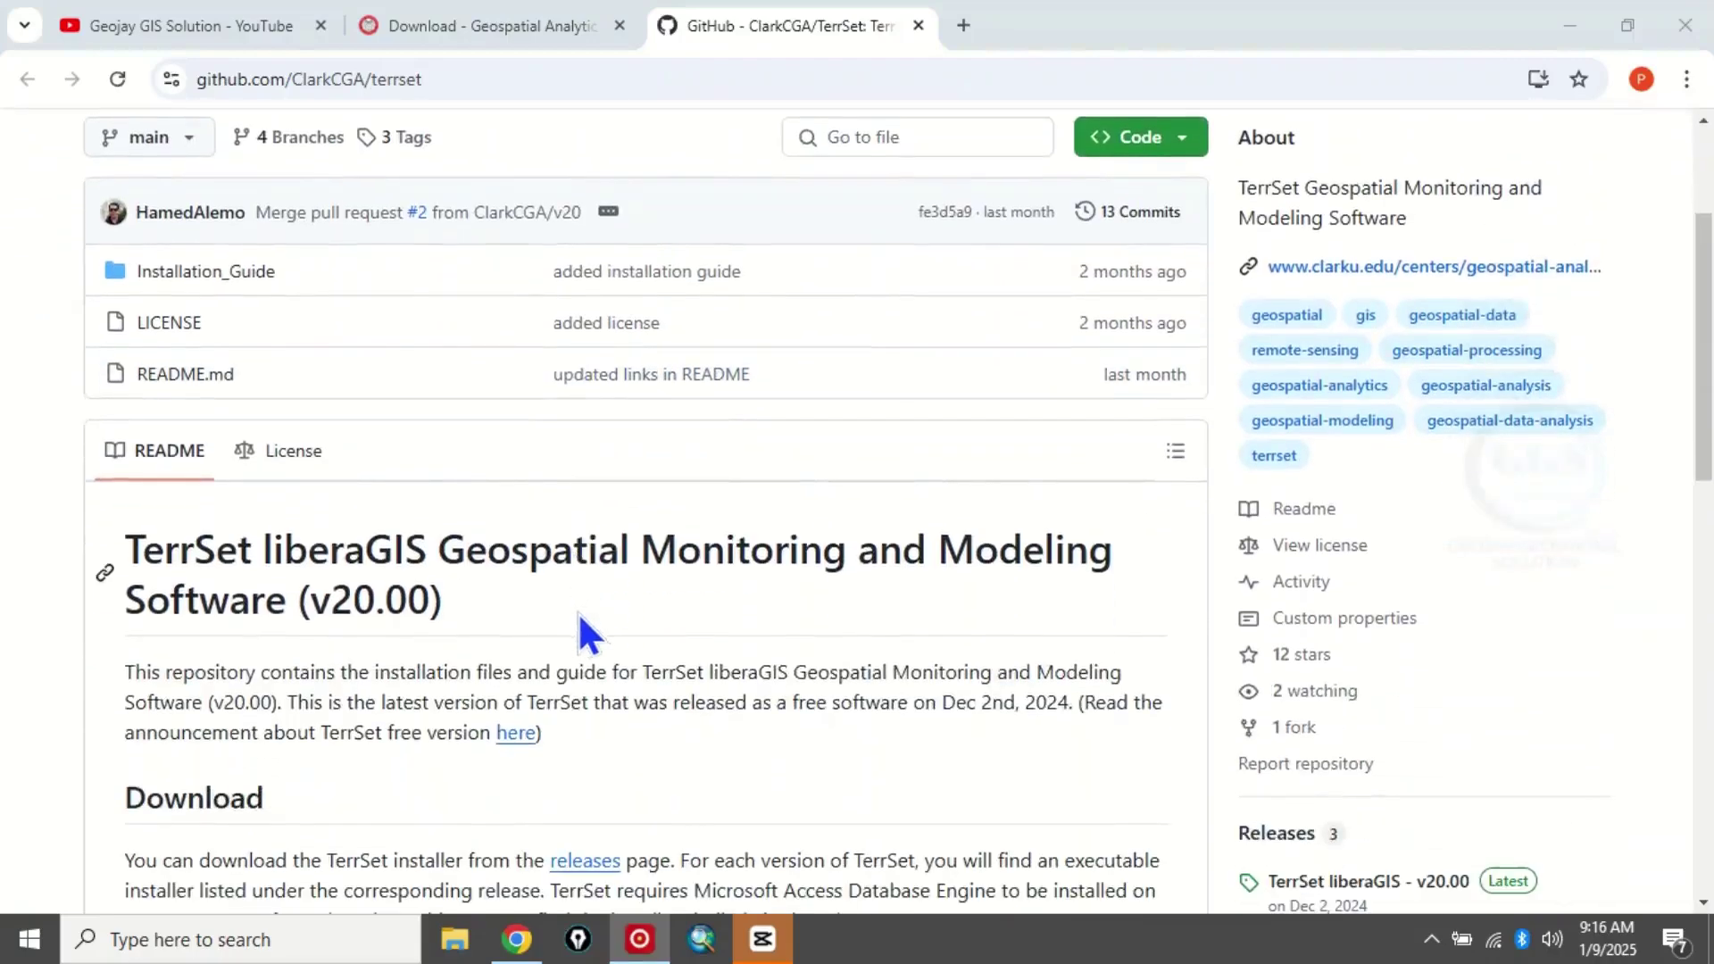
{"action": "scroll", "coordinate": [577, 613], "scroll_direction": "down", "scroll_amount": 3}
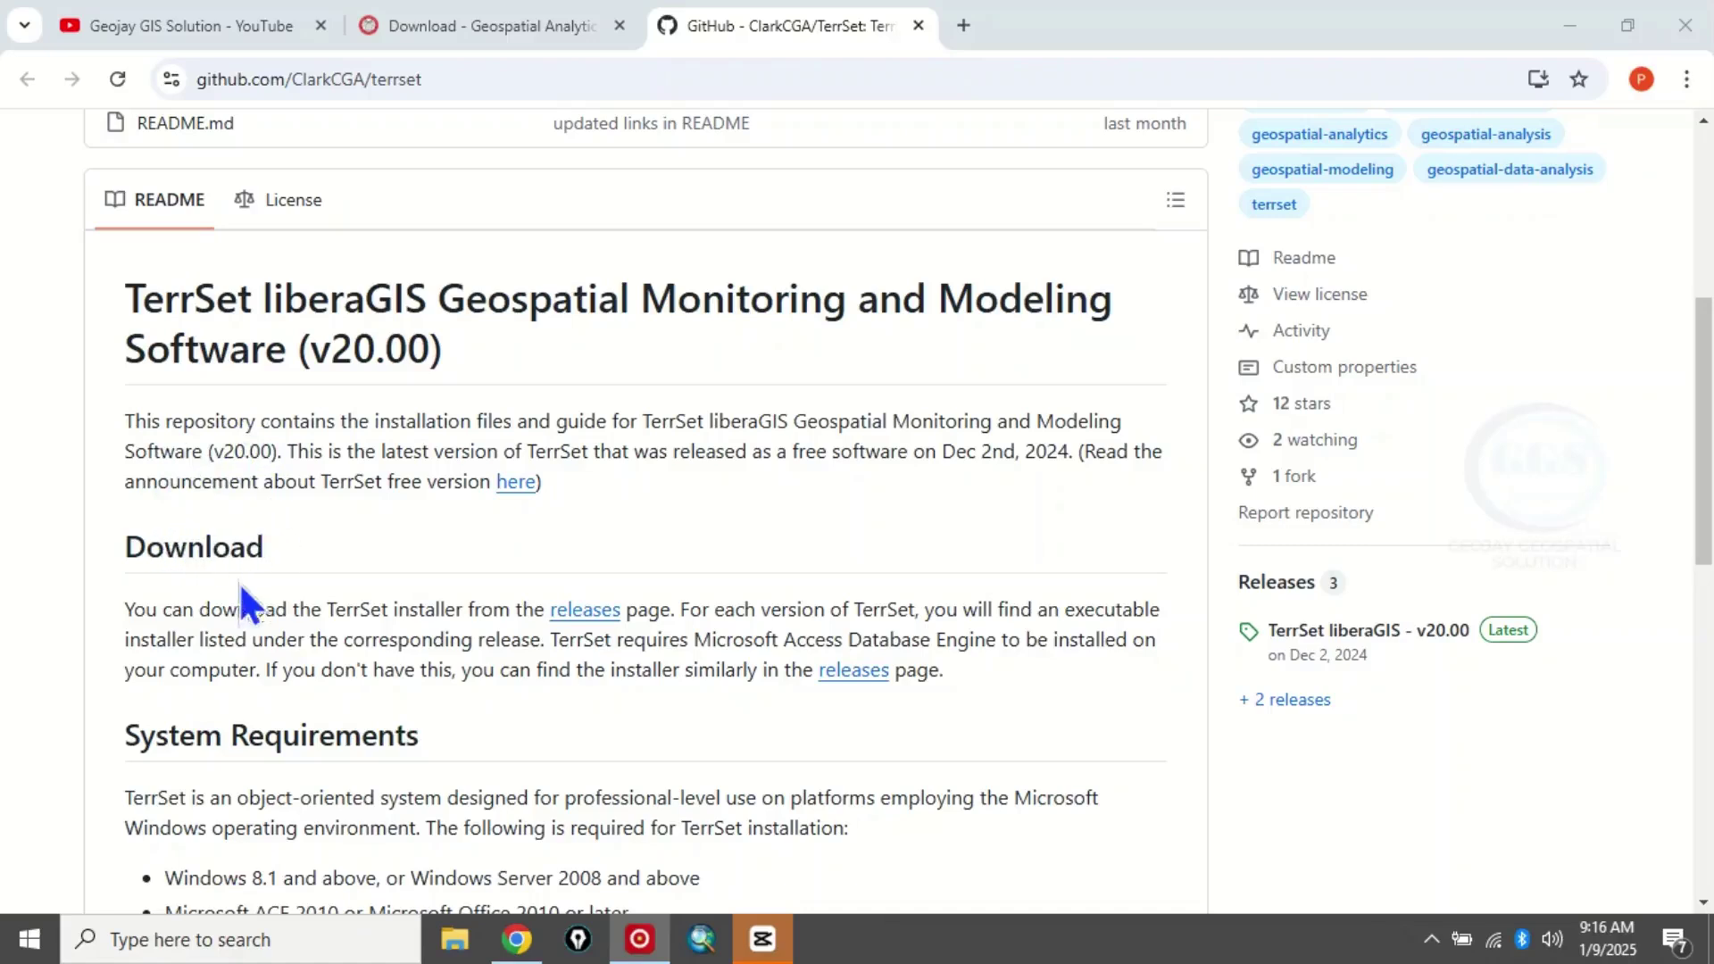
Open the releases page and scroll to the v20.00 Assets with Setup_TerrSet_liberaGIS_v20_00.exe (625 MB).
{"action": "left_click", "coordinate": [572, 613]}
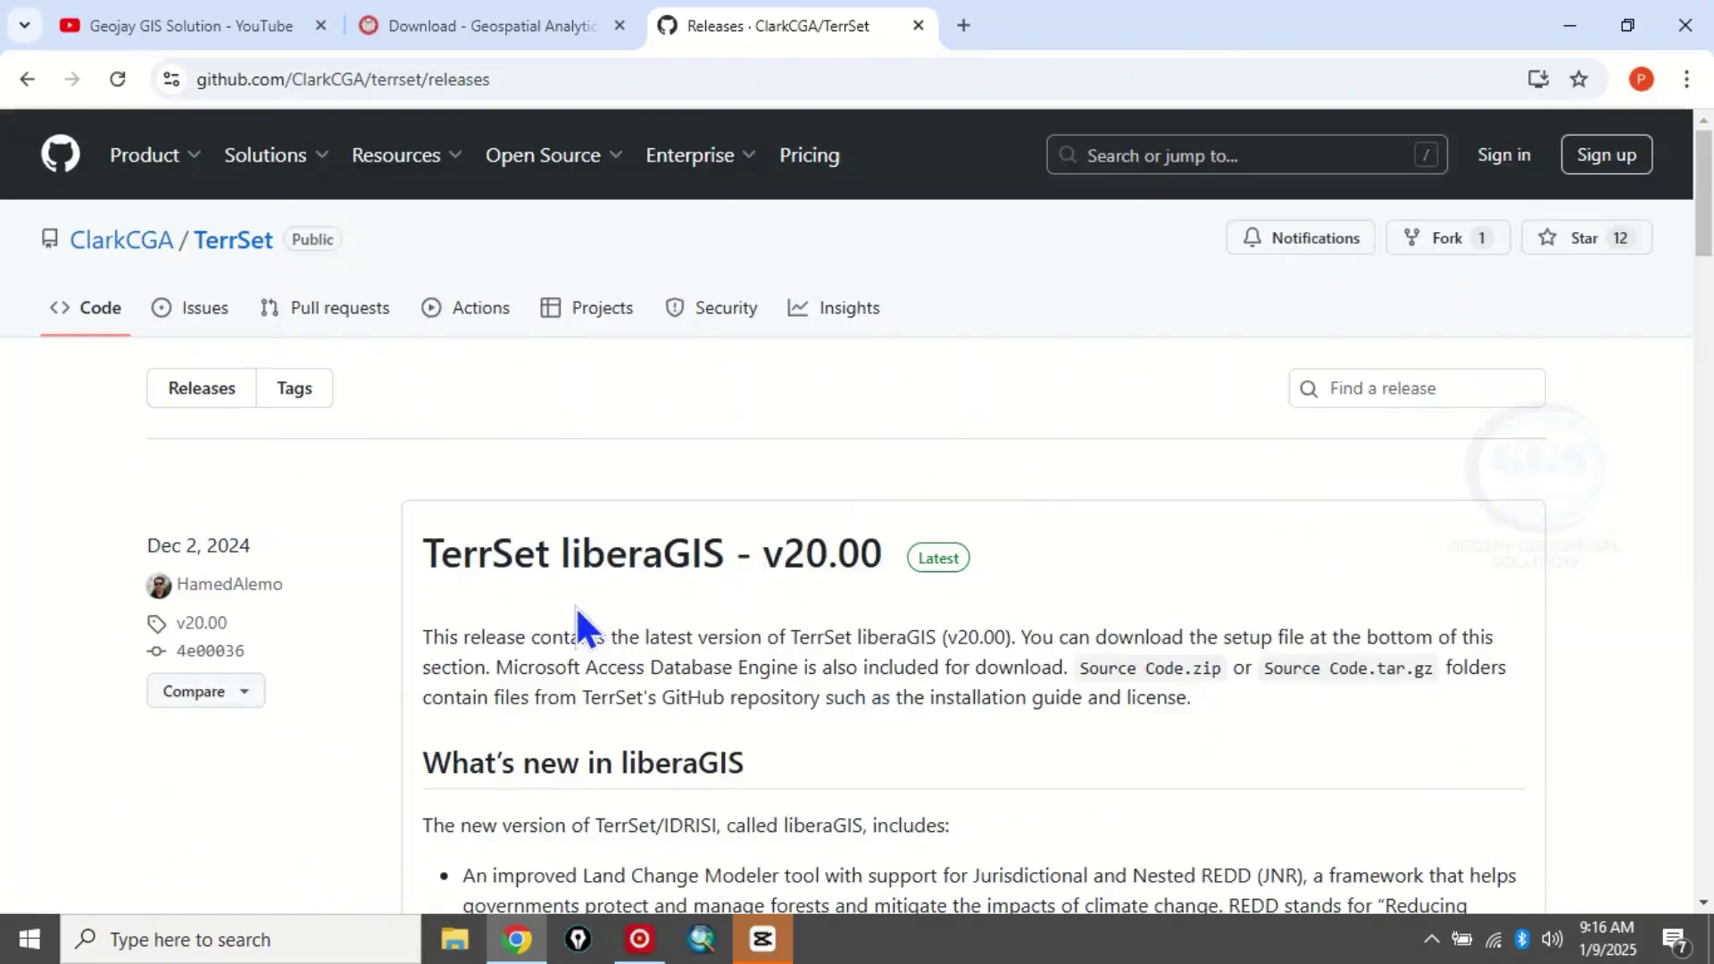
{"action": "scroll", "coordinate": [694, 593], "scroll_direction": "down", "scroll_amount": 1}
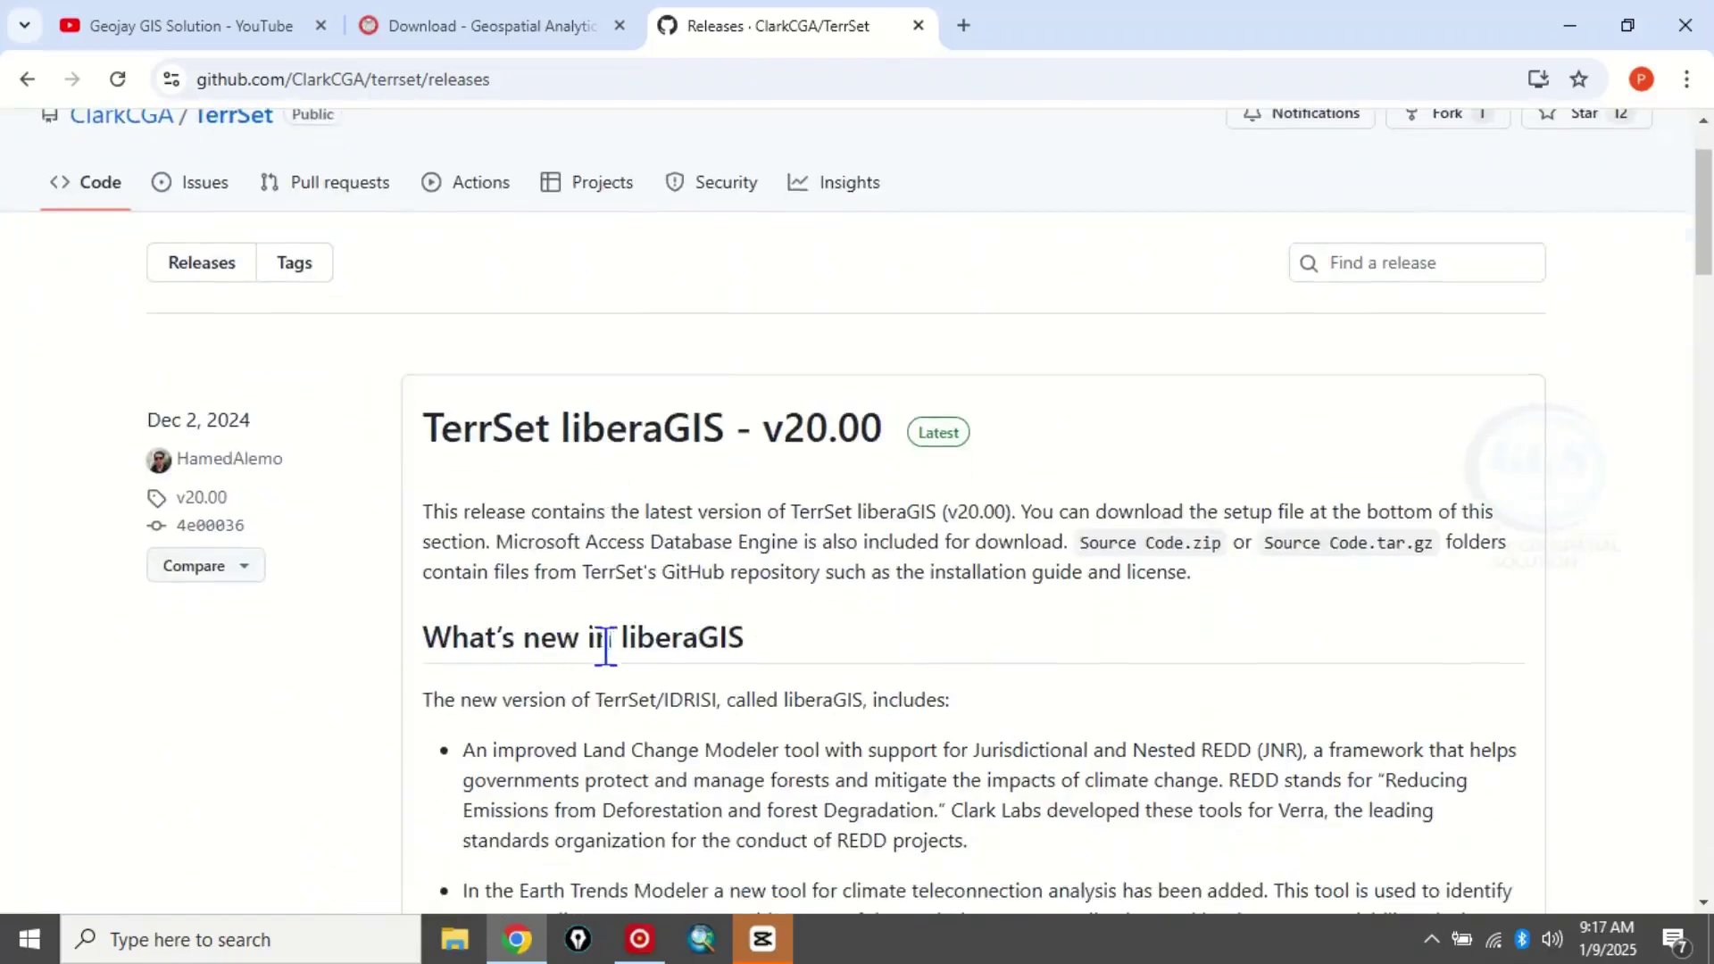
{"action": "scroll", "coordinate": [625, 638], "scroll_direction": "down", "scroll_amount": 2}
{"action": "scroll", "coordinate": [627, 636], "scroll_direction": "down", "scroll_amount": 1}
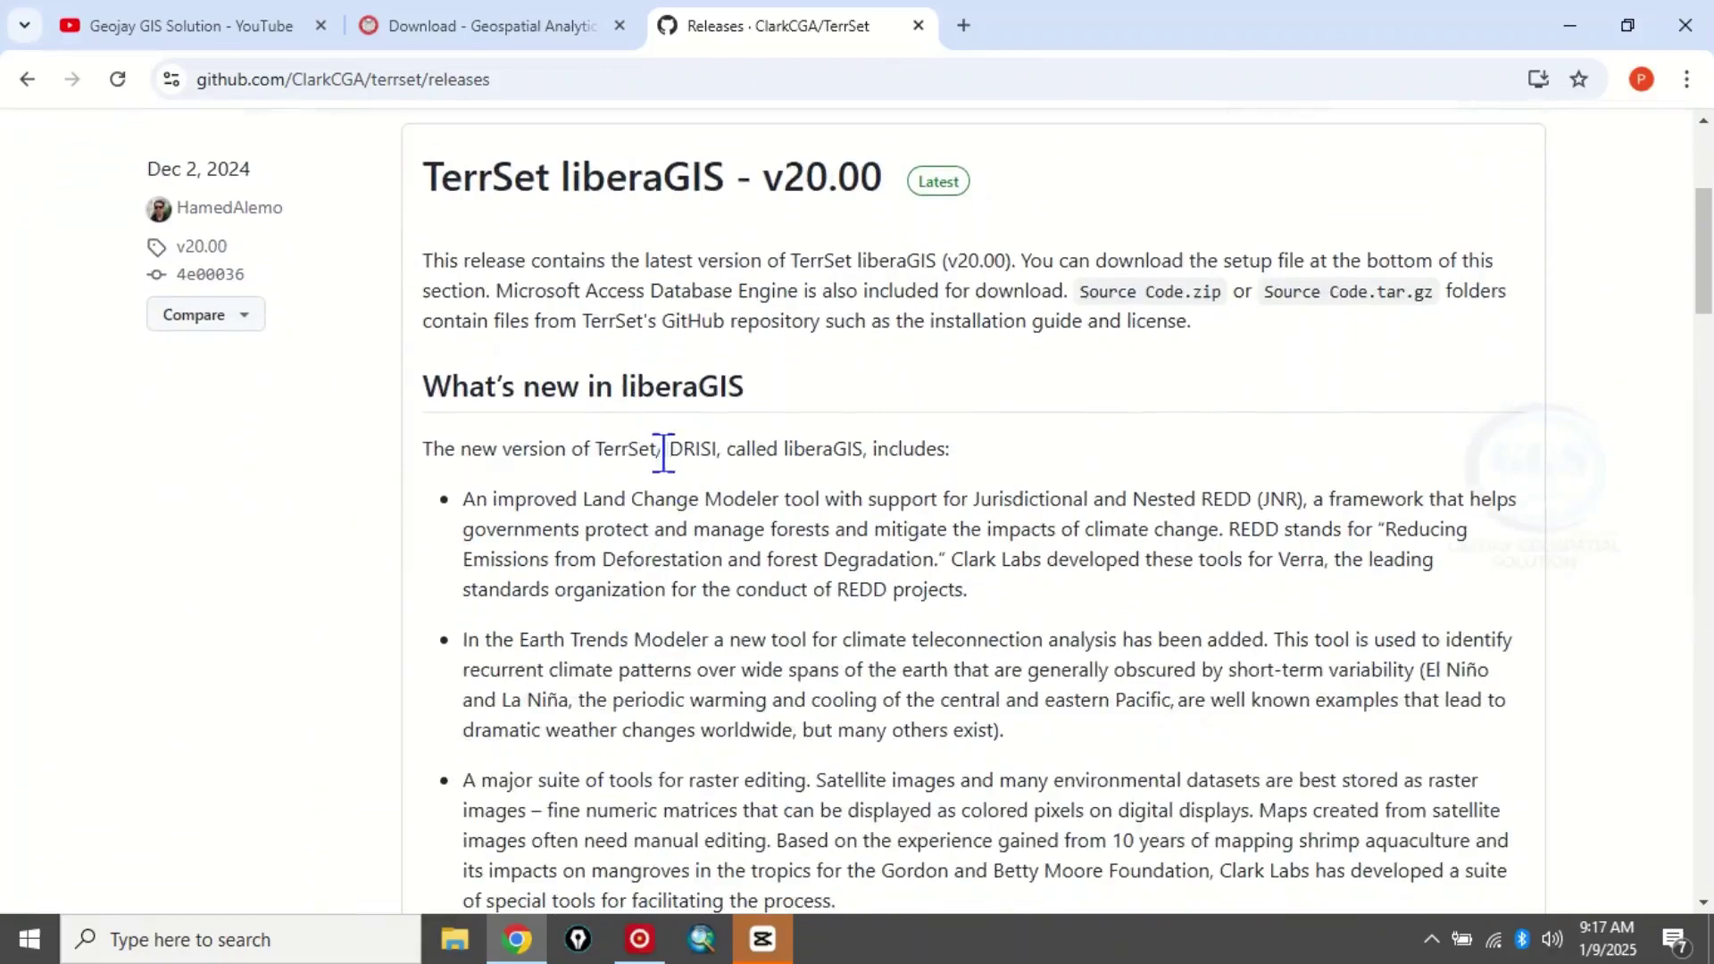
{"action": "scroll", "coordinate": [723, 446], "scroll_direction": "down", "scroll_amount": 2}
{"action": "scroll", "coordinate": [704, 452], "scroll_direction": "down", "scroll_amount": 4}
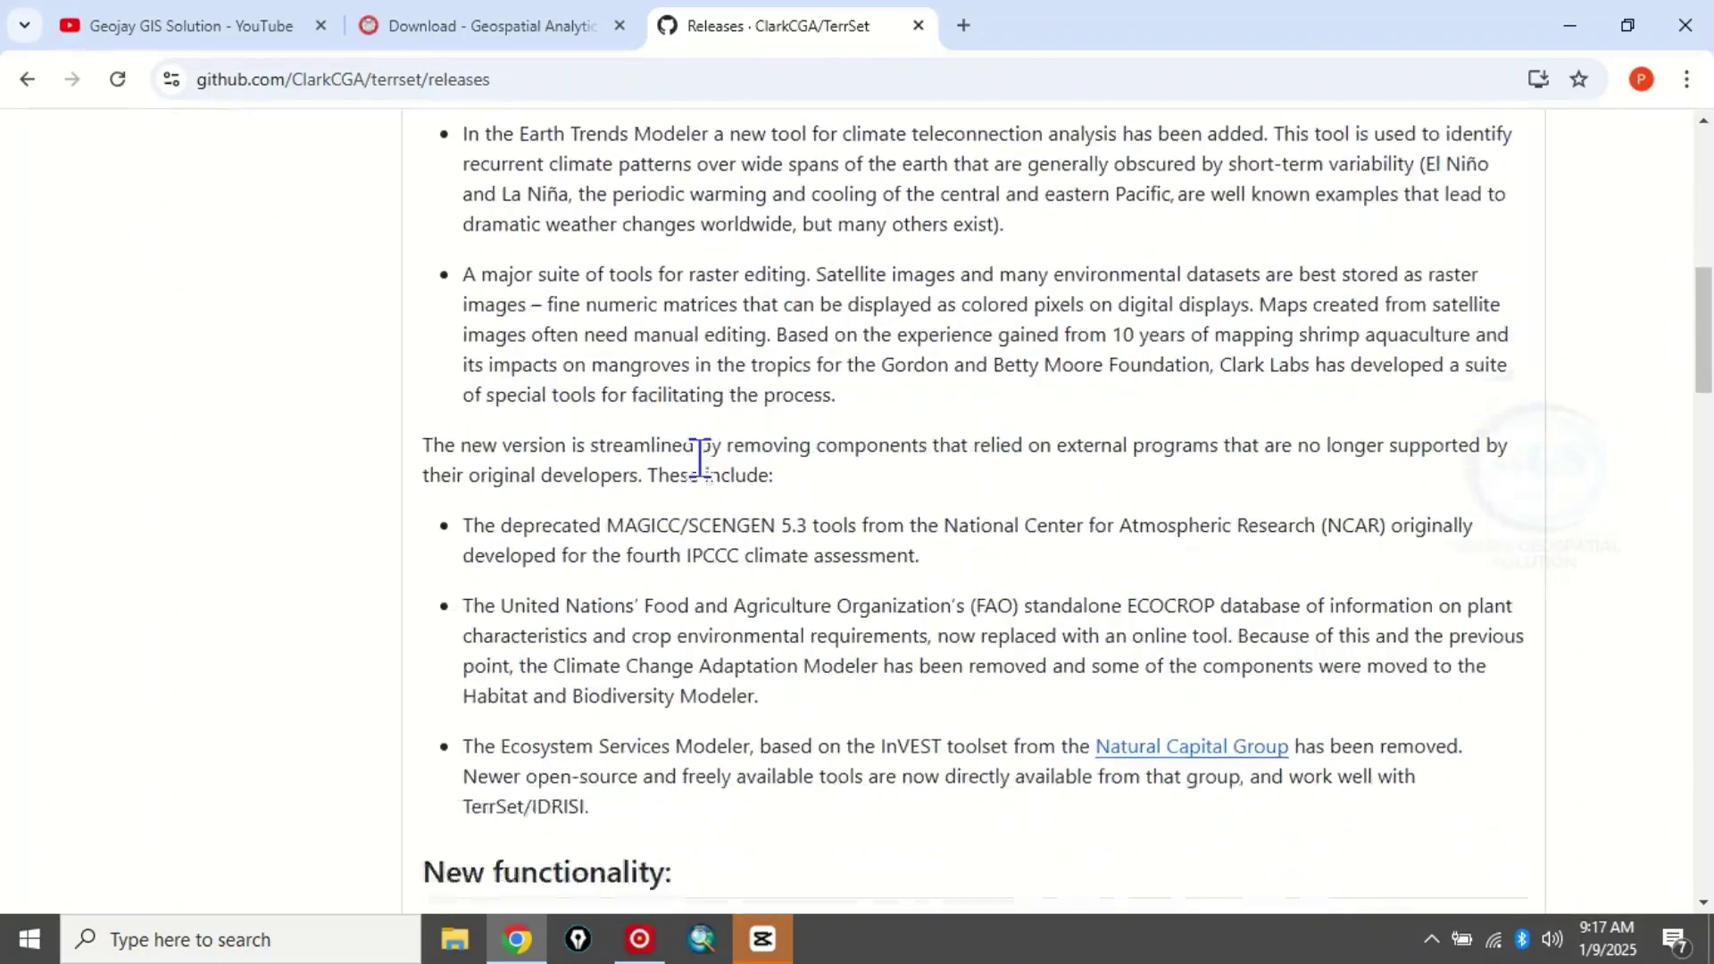
{"action": "scroll", "coordinate": [694, 473], "scroll_direction": "down", "scroll_amount": 8}
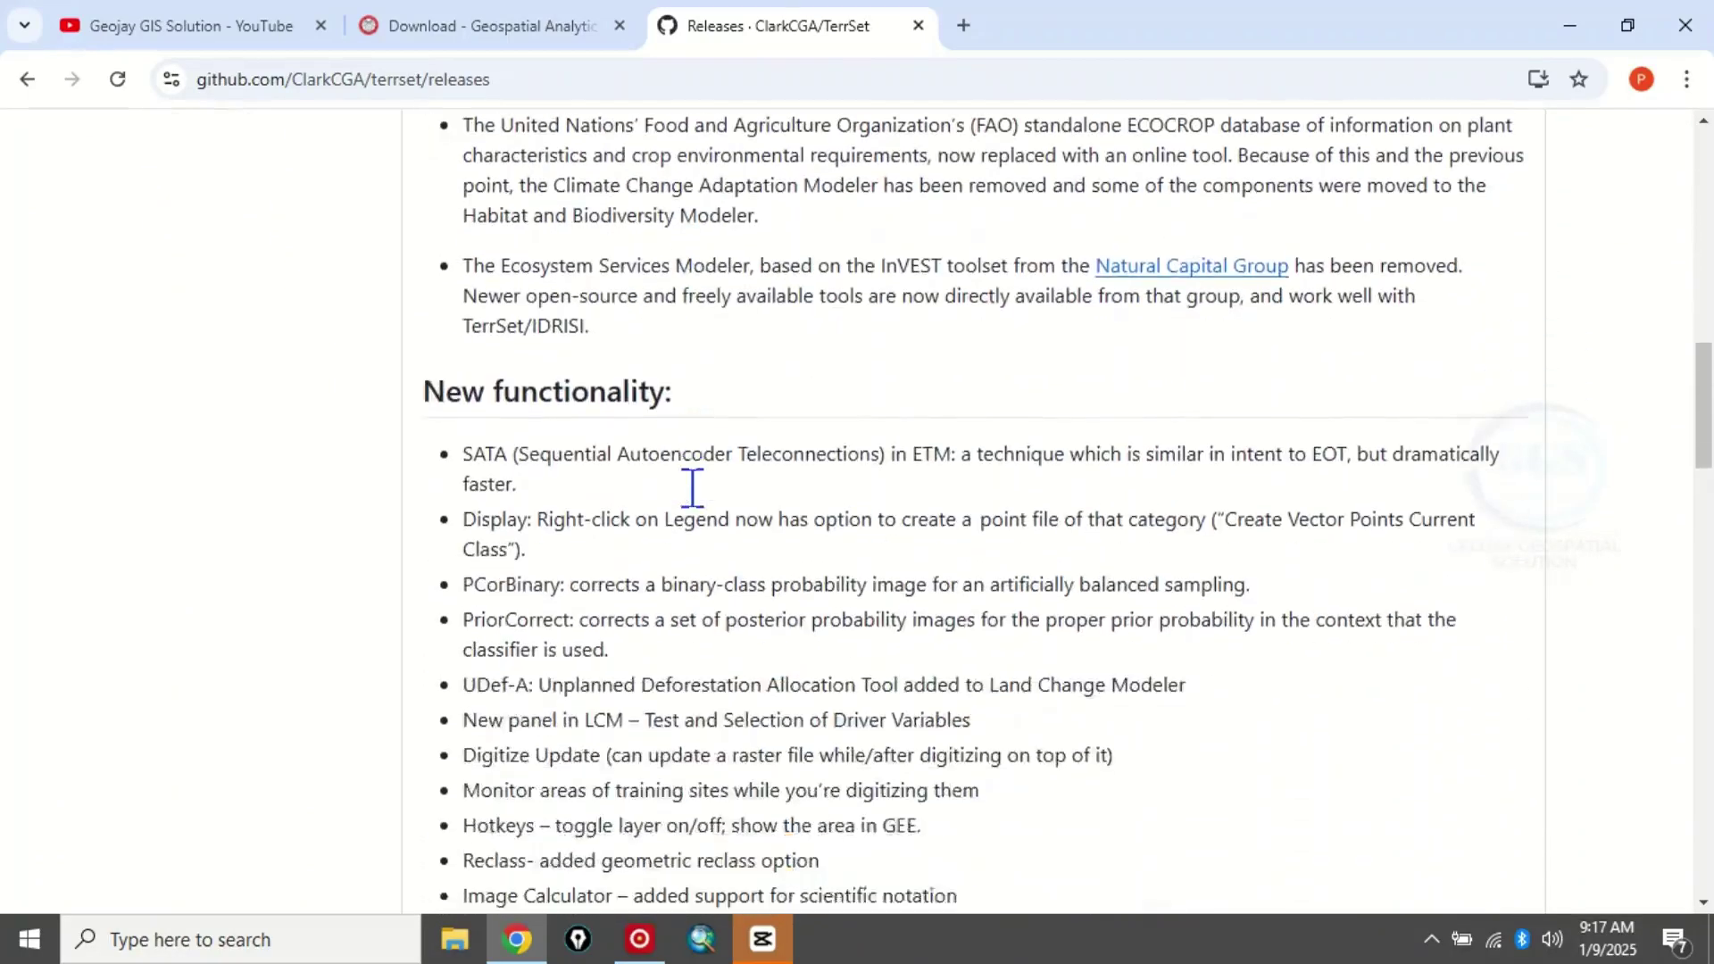
{"action": "scroll", "coordinate": [690, 489], "scroll_direction": "down", "scroll_amount": 16}
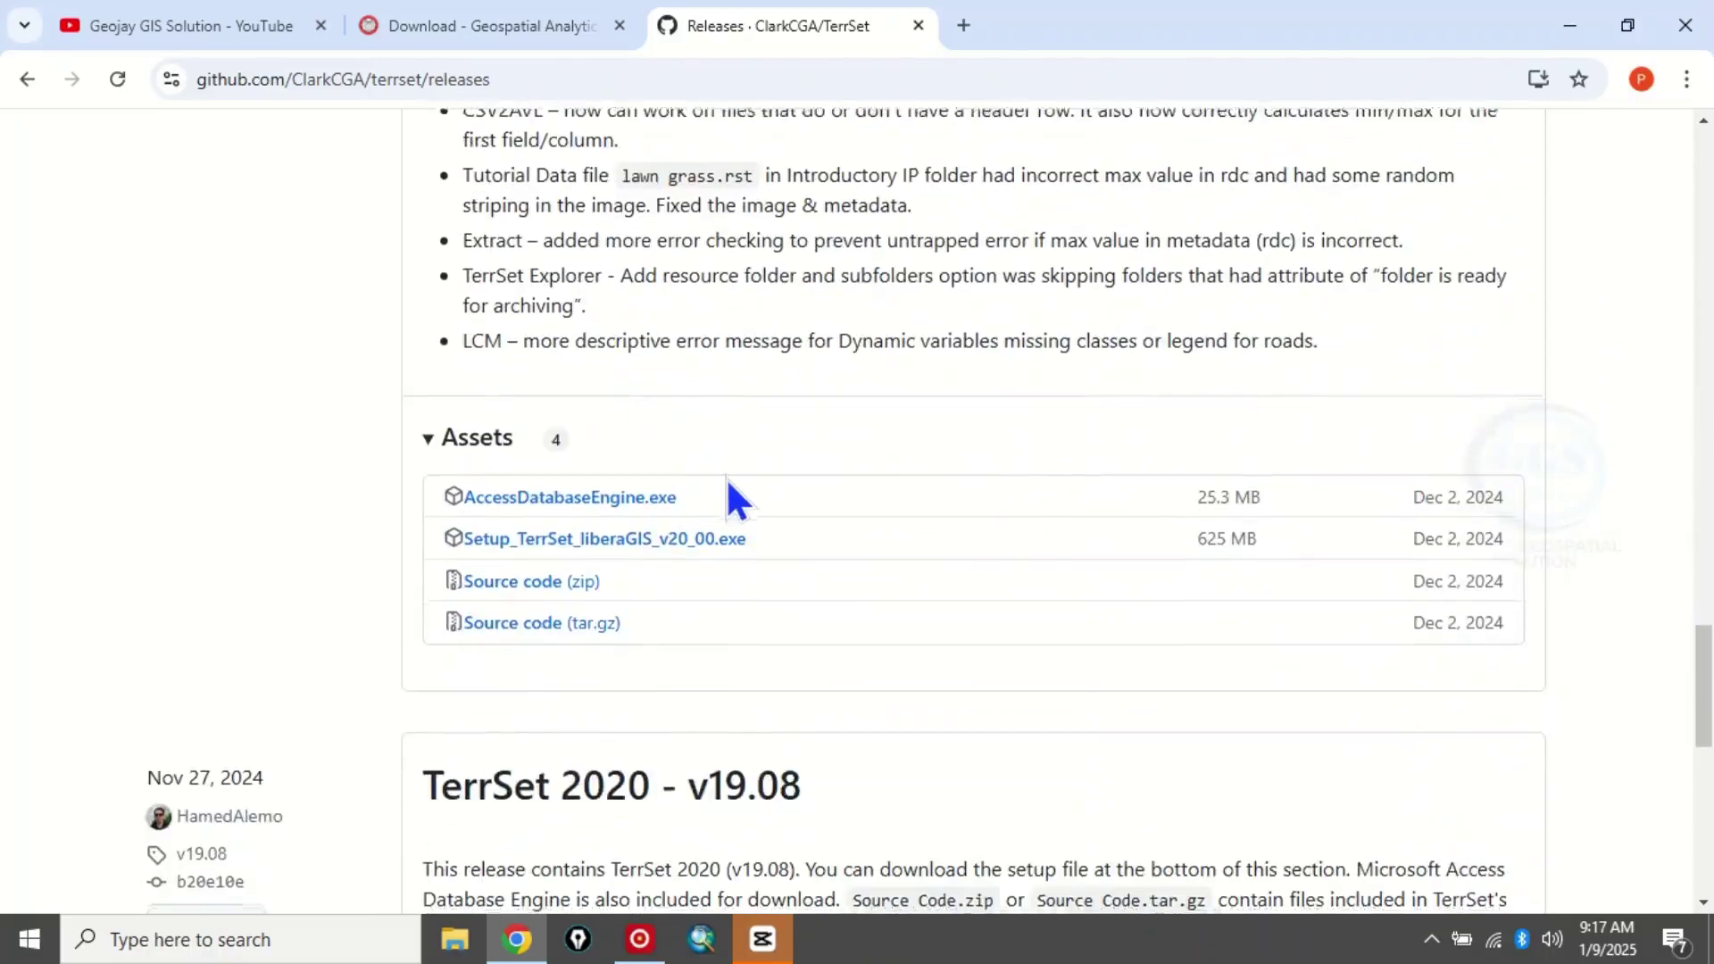
{"action": "scroll", "coordinate": [705, 477], "scroll_direction": "down", "scroll_amount": 1}
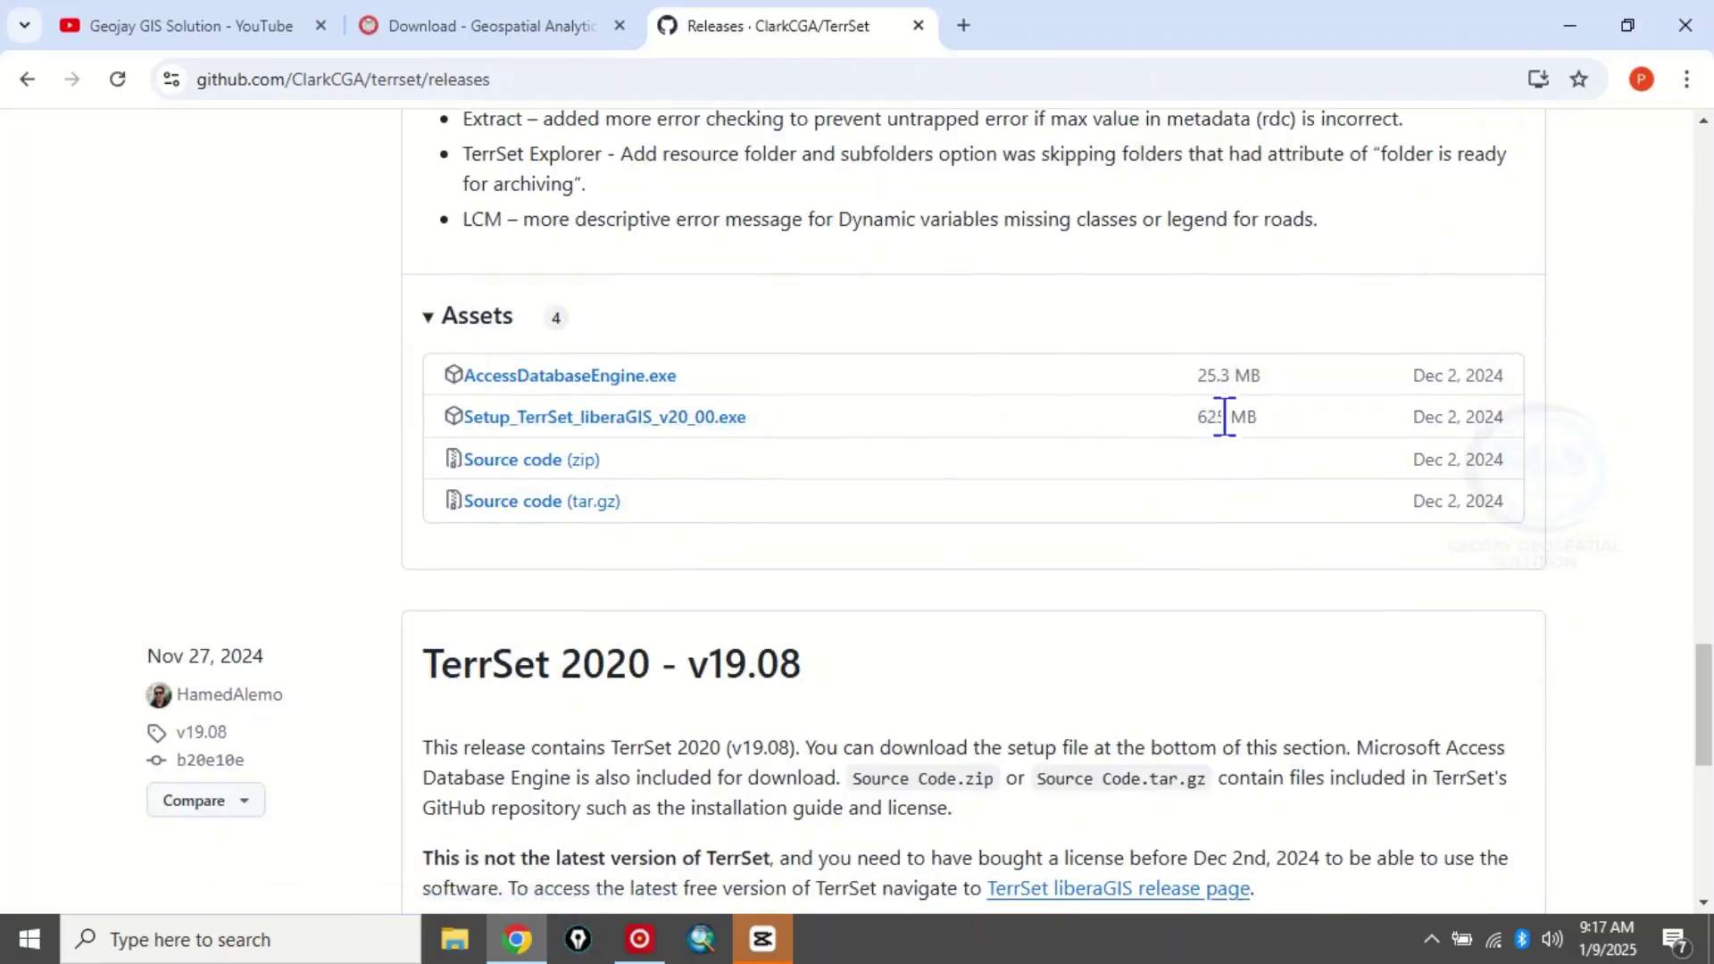
Download Setup_TerrSet_liberaGIS_v20_00.exe and cancel the duplicate (1).exe copy.
{"action": "left_click", "coordinate": [585, 418]}
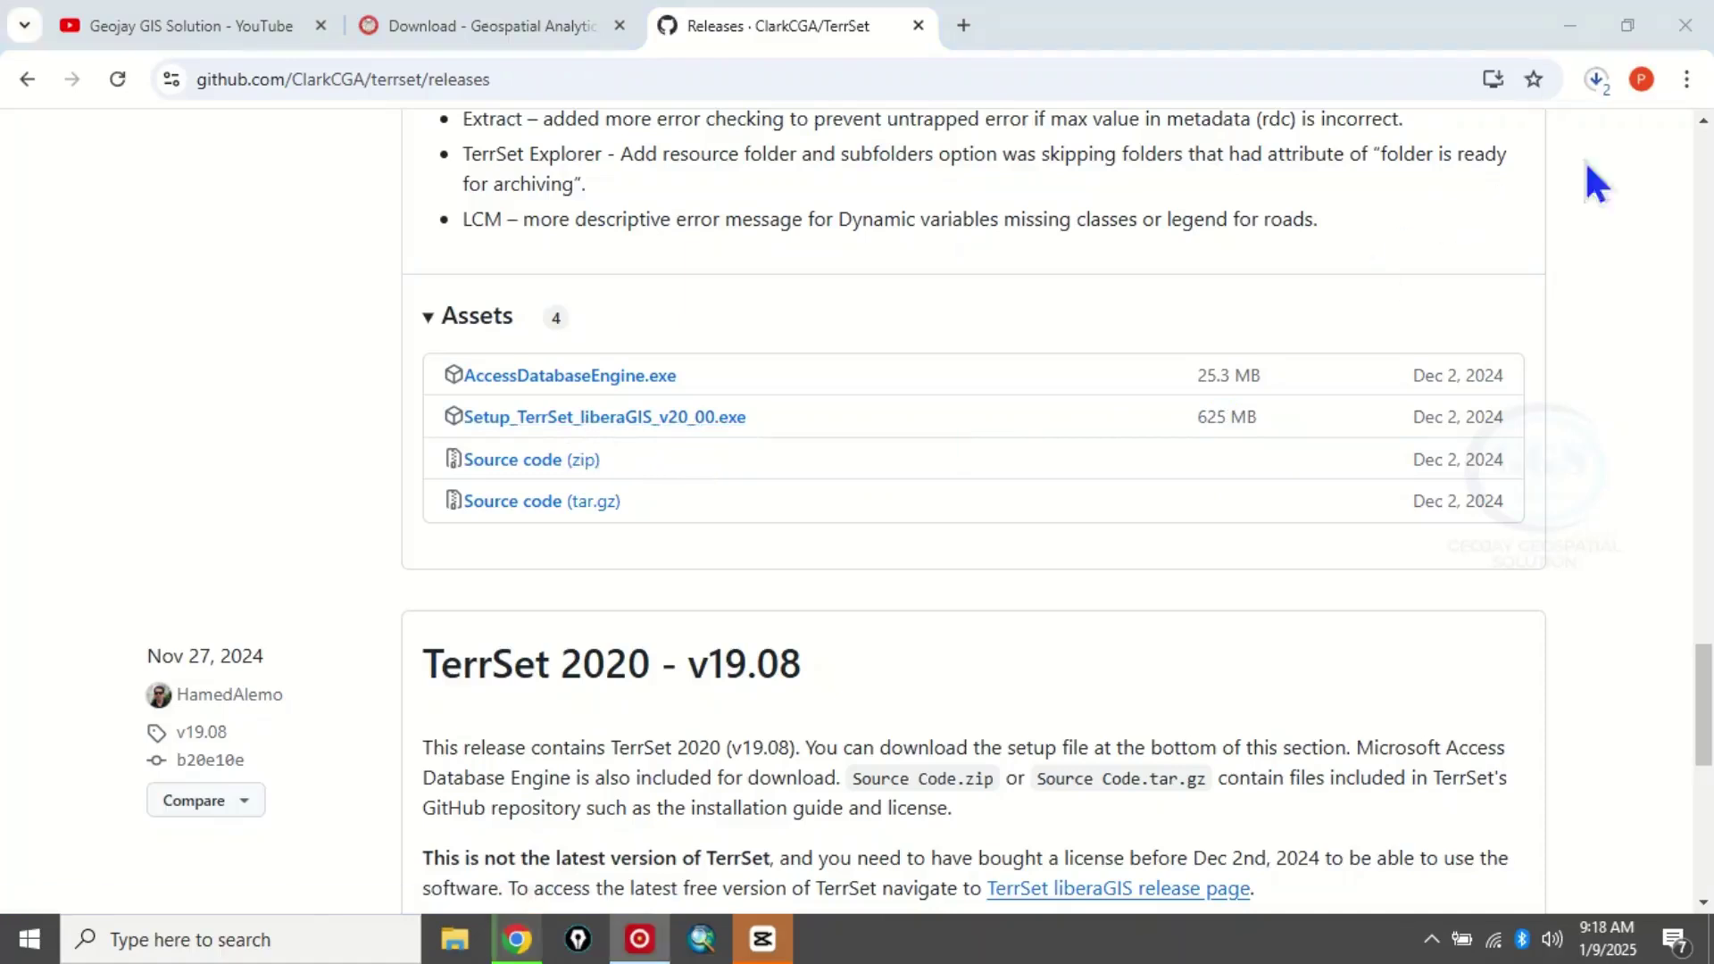
{"action": "left_click", "coordinate": [1595, 82]}
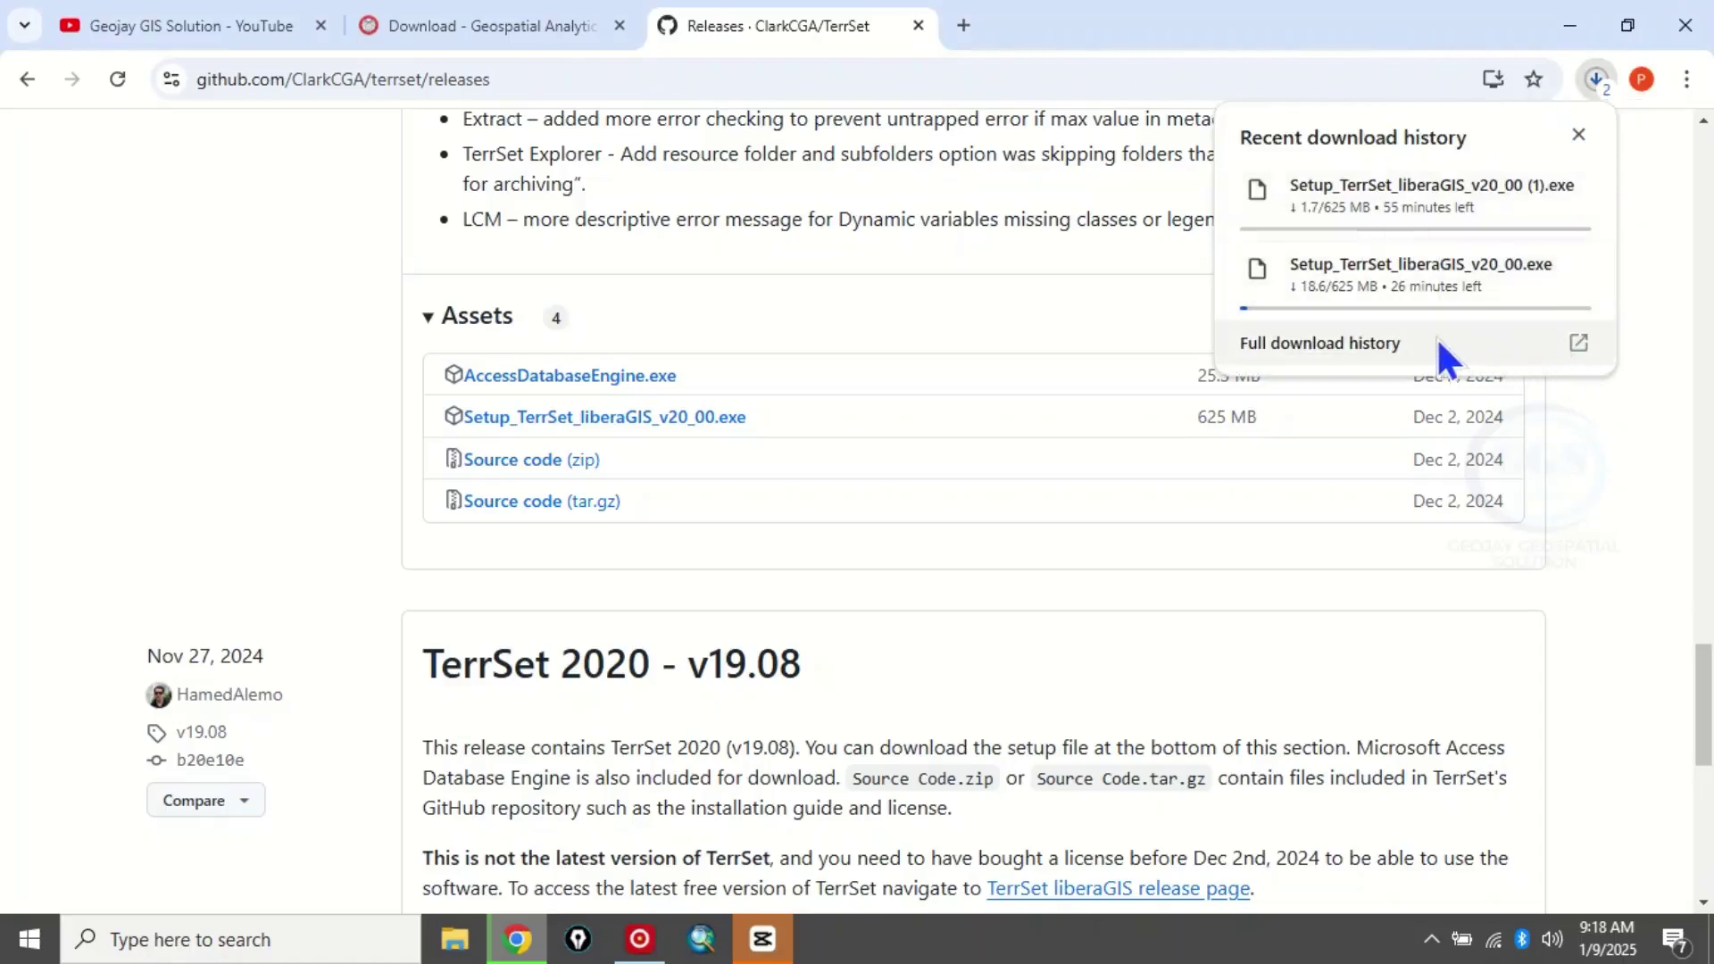
{"action": "mouse_move", "coordinate": [1560, 218]}
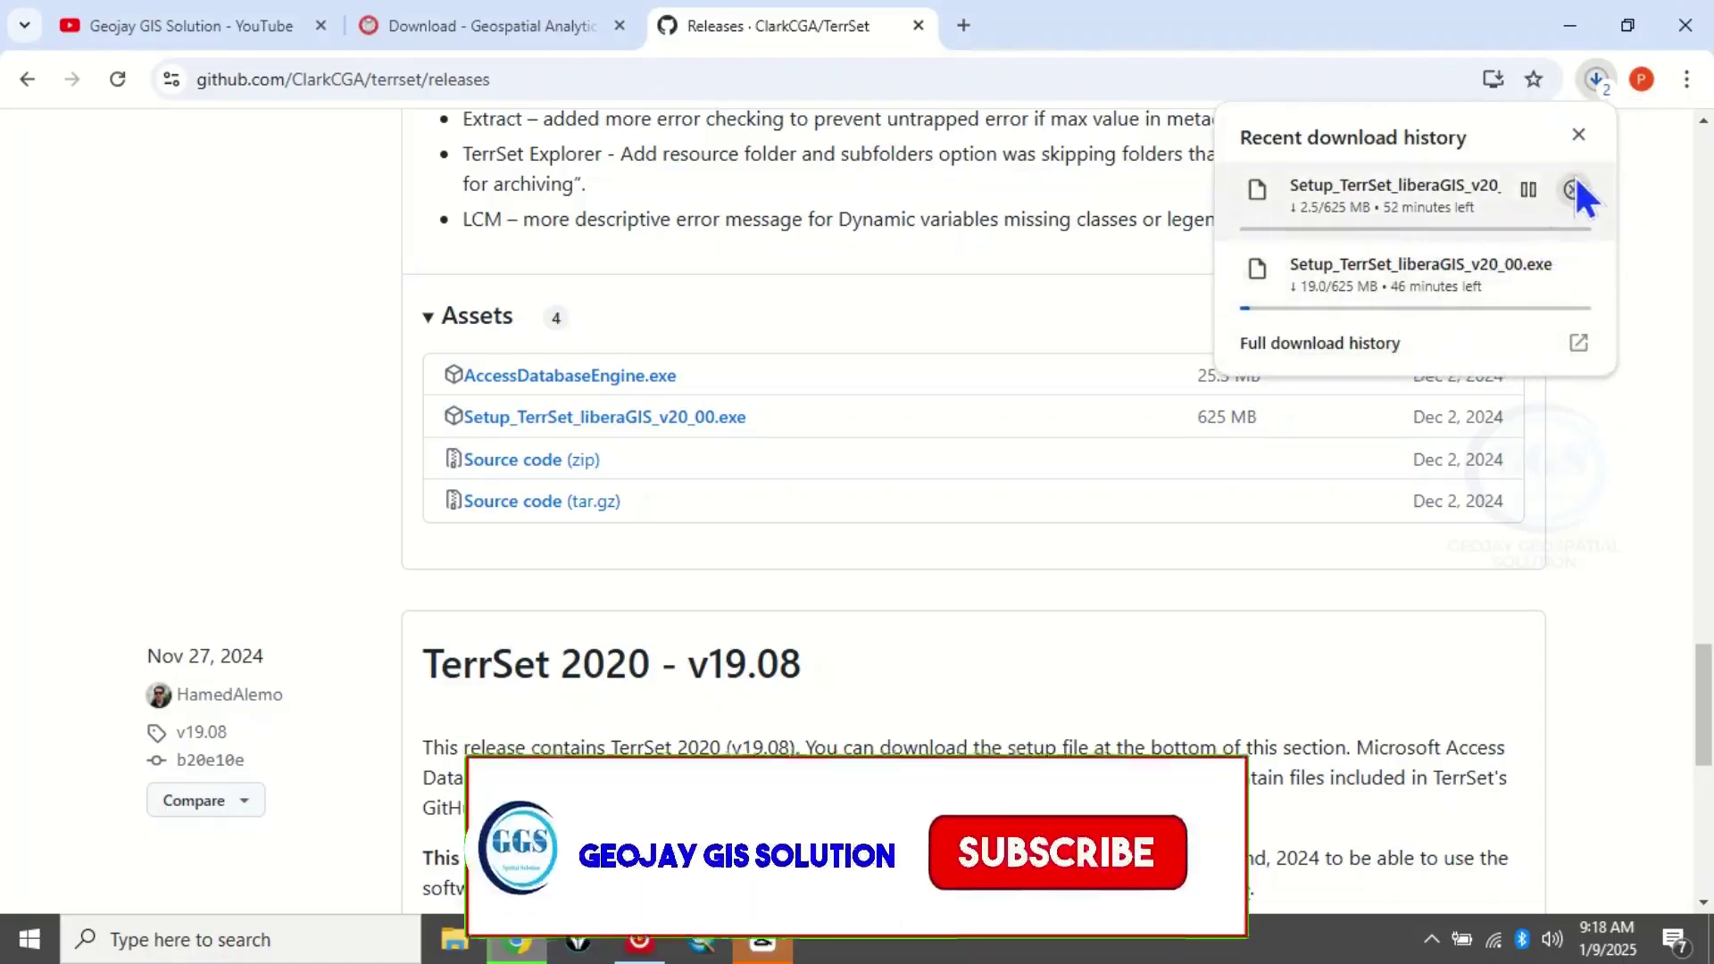
{"action": "left_click", "coordinate": [1573, 189]}
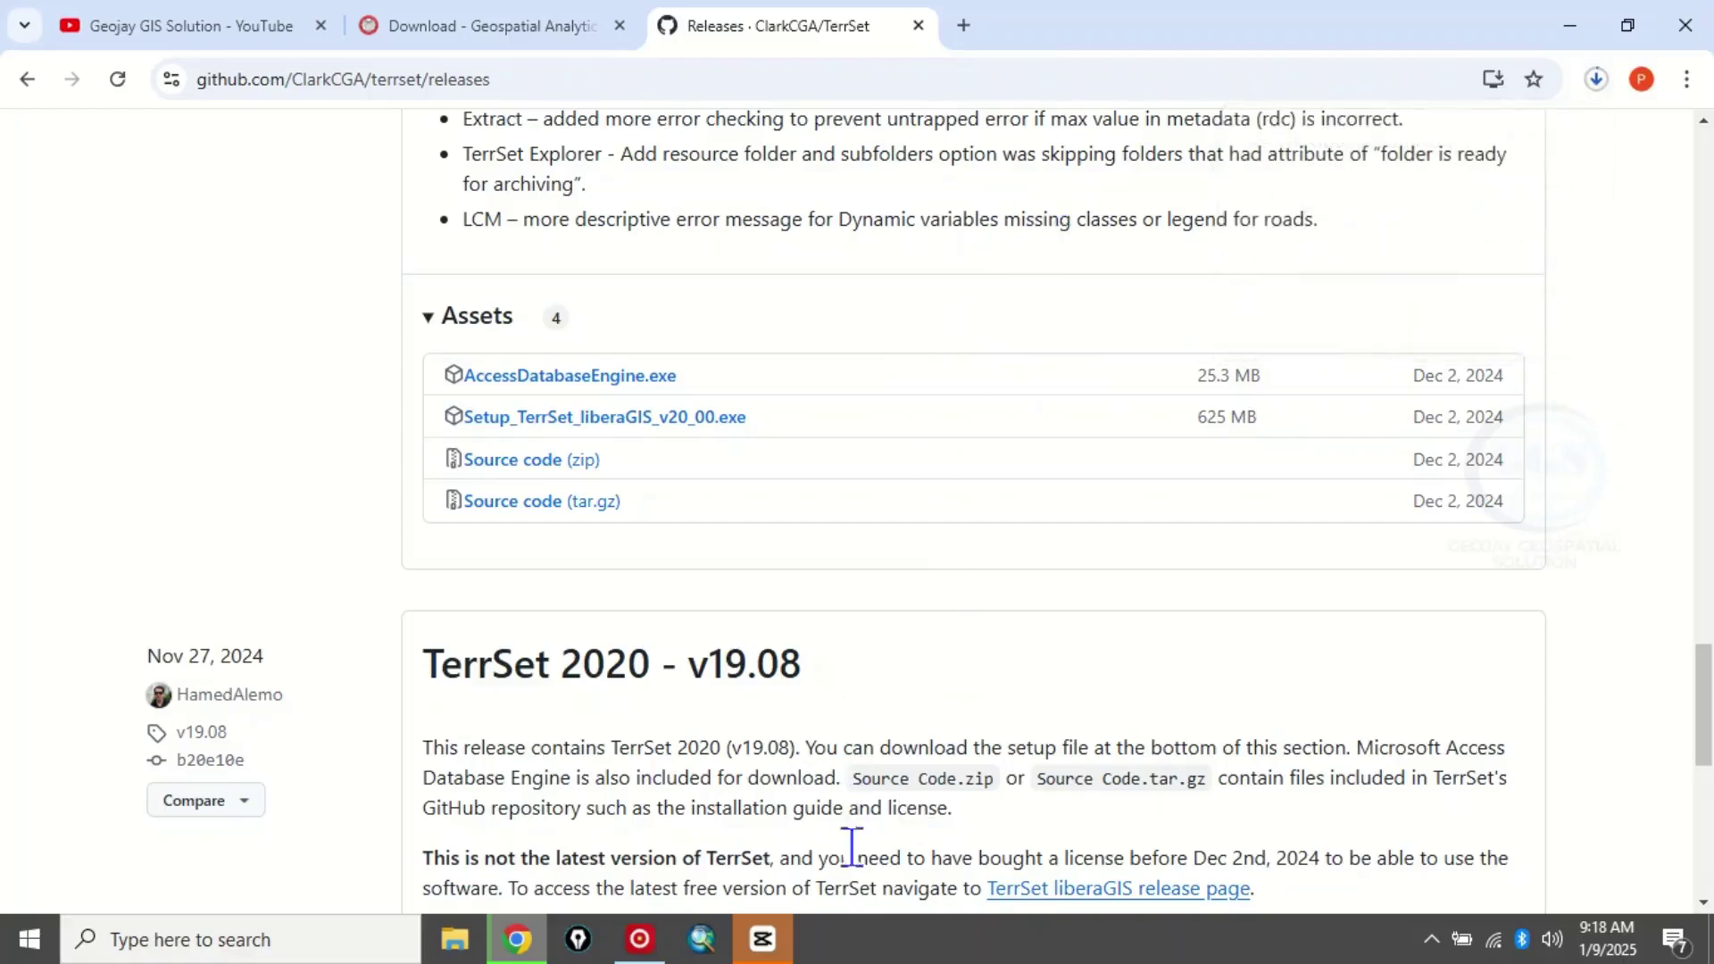
Check the downloads list until the 625 MB installer has finished downloading.
{"action": "left_click", "coordinate": [1594, 77]}
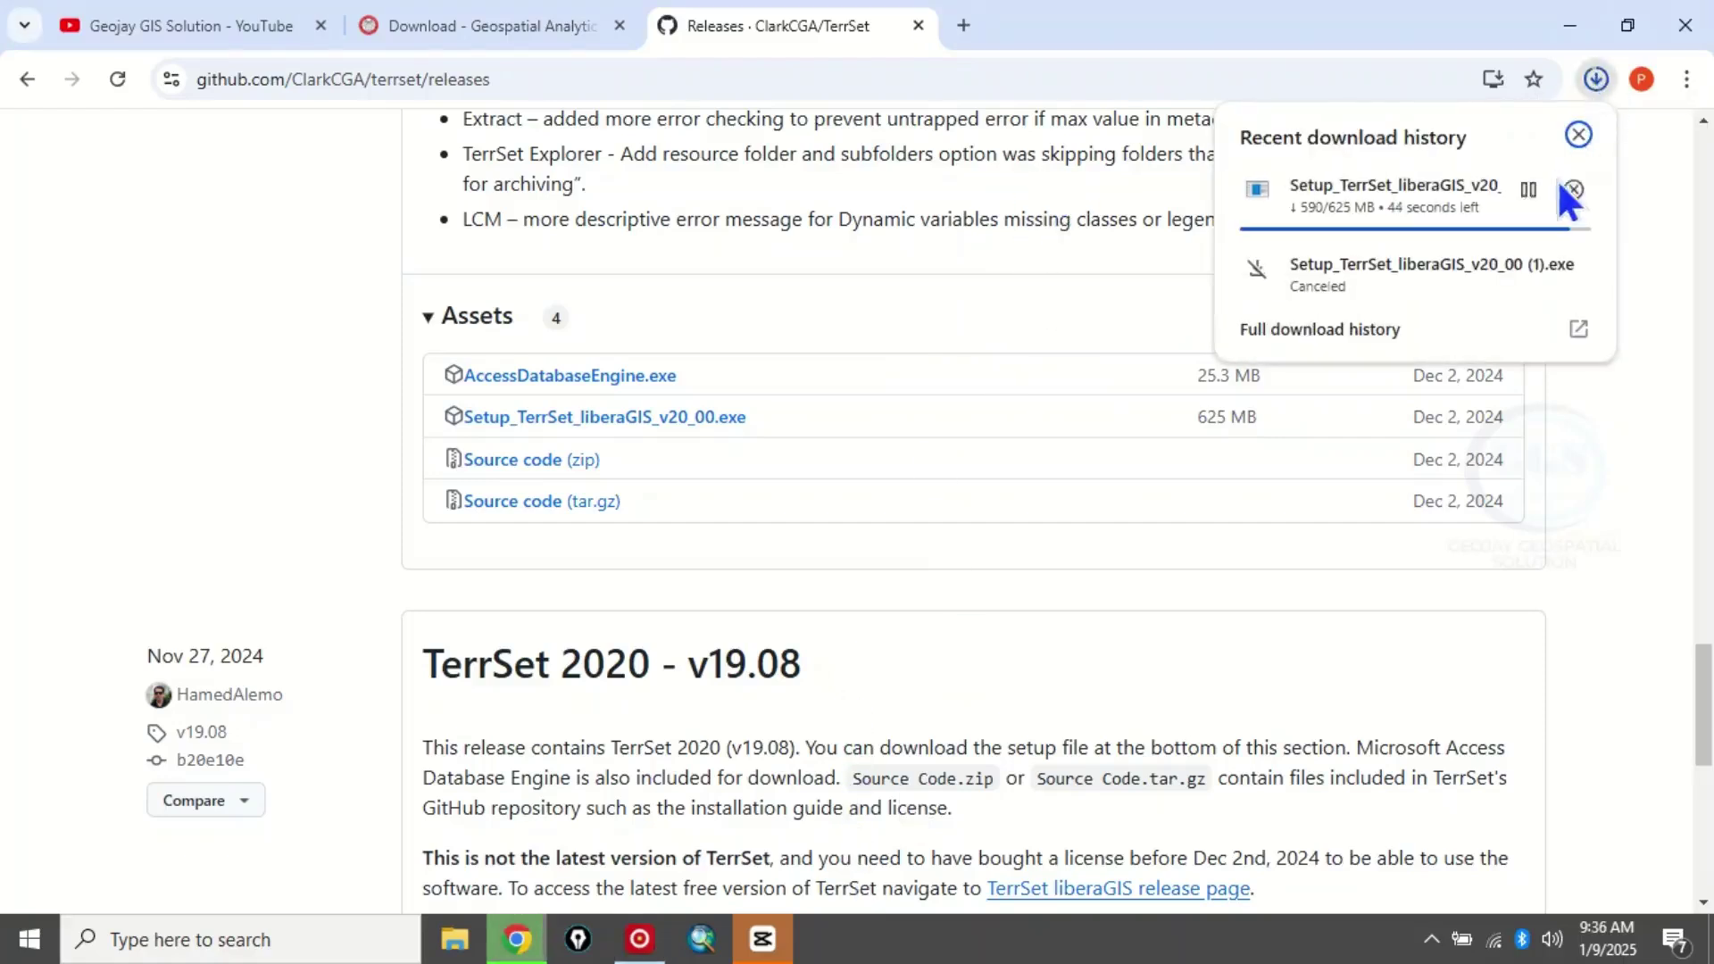
{"action": "mouse_move", "coordinate": [1451, 238]}
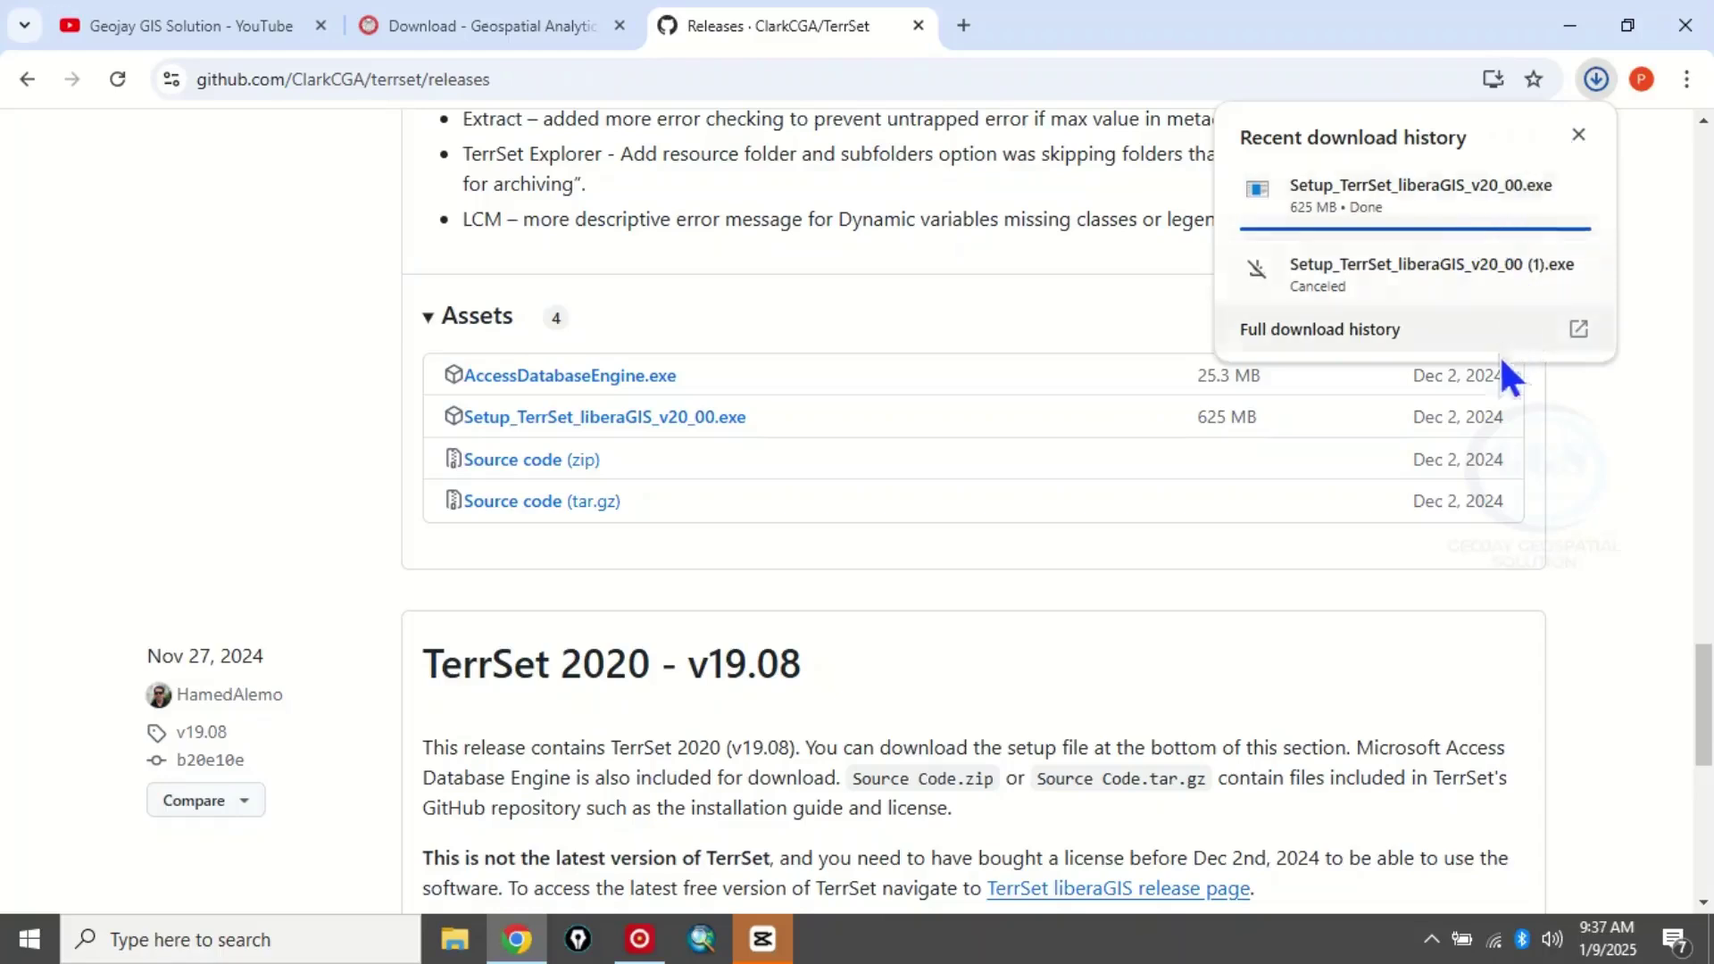
{"action": "left_click", "coordinate": [1642, 232]}
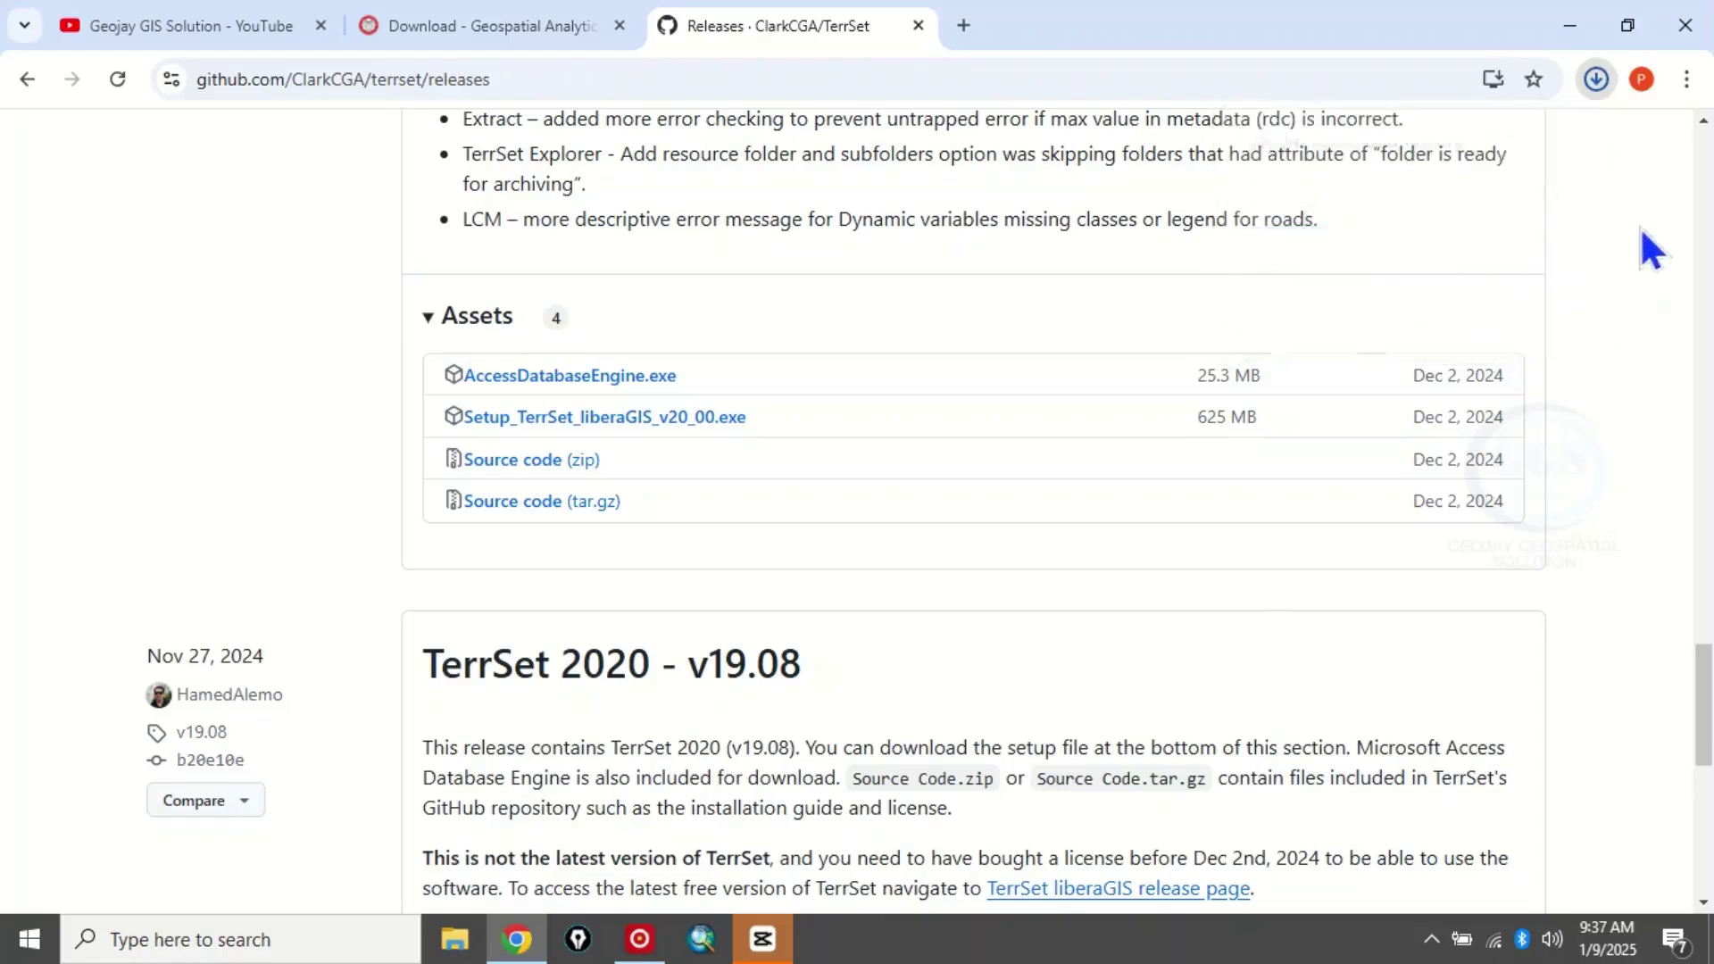
{"action": "left_click", "coordinate": [1594, 86]}
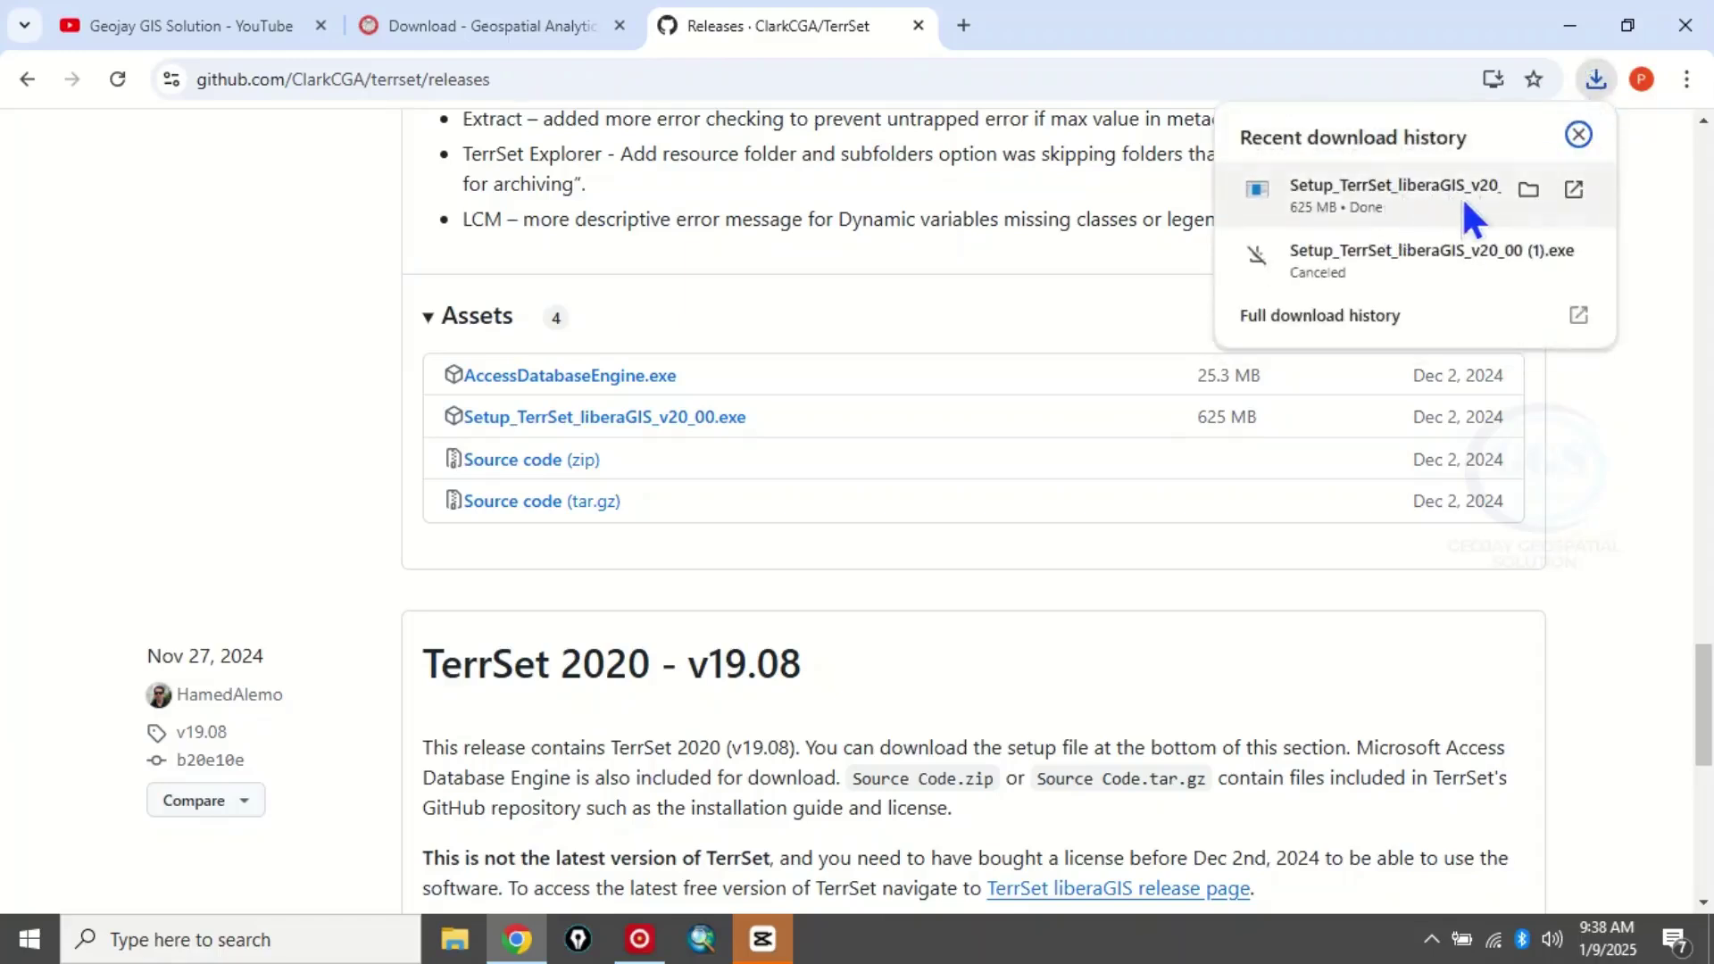
Run Setup_TerrSet_liberaGIS_v20_00.exe from the Downloads folder as administrator.
{"action": "left_click", "coordinate": [1529, 190]}
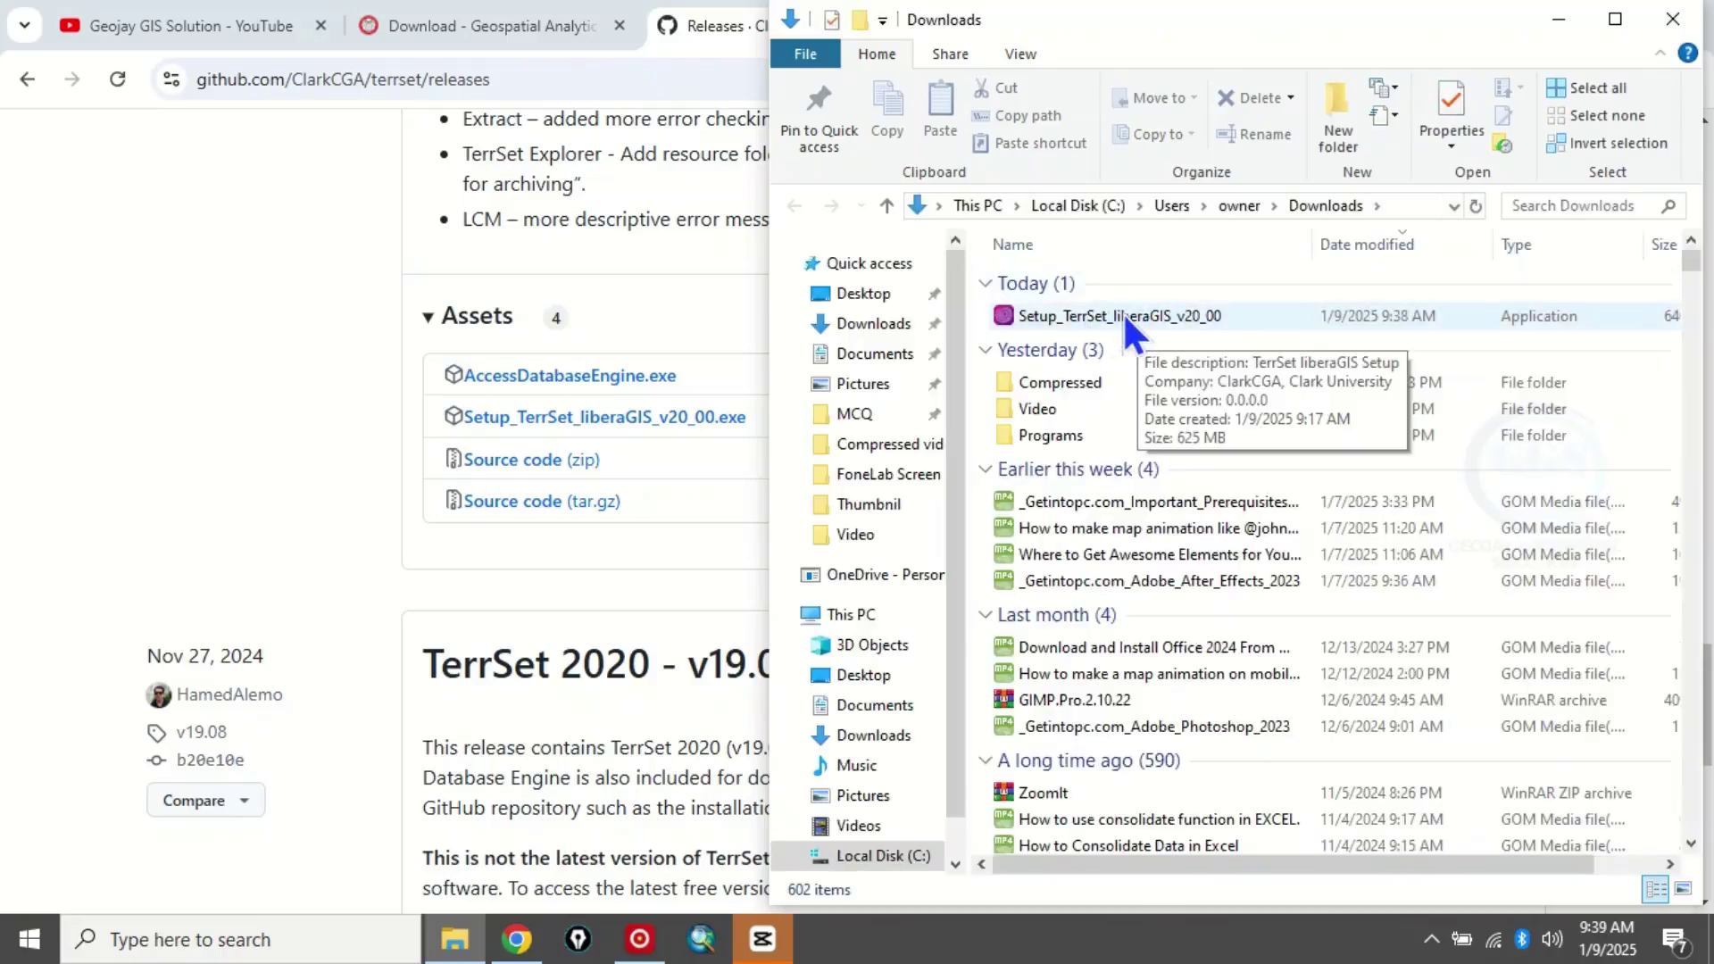
{"action": "left_click", "coordinate": [1123, 312]}
{"action": "double_click", "coordinate": [1123, 313]}
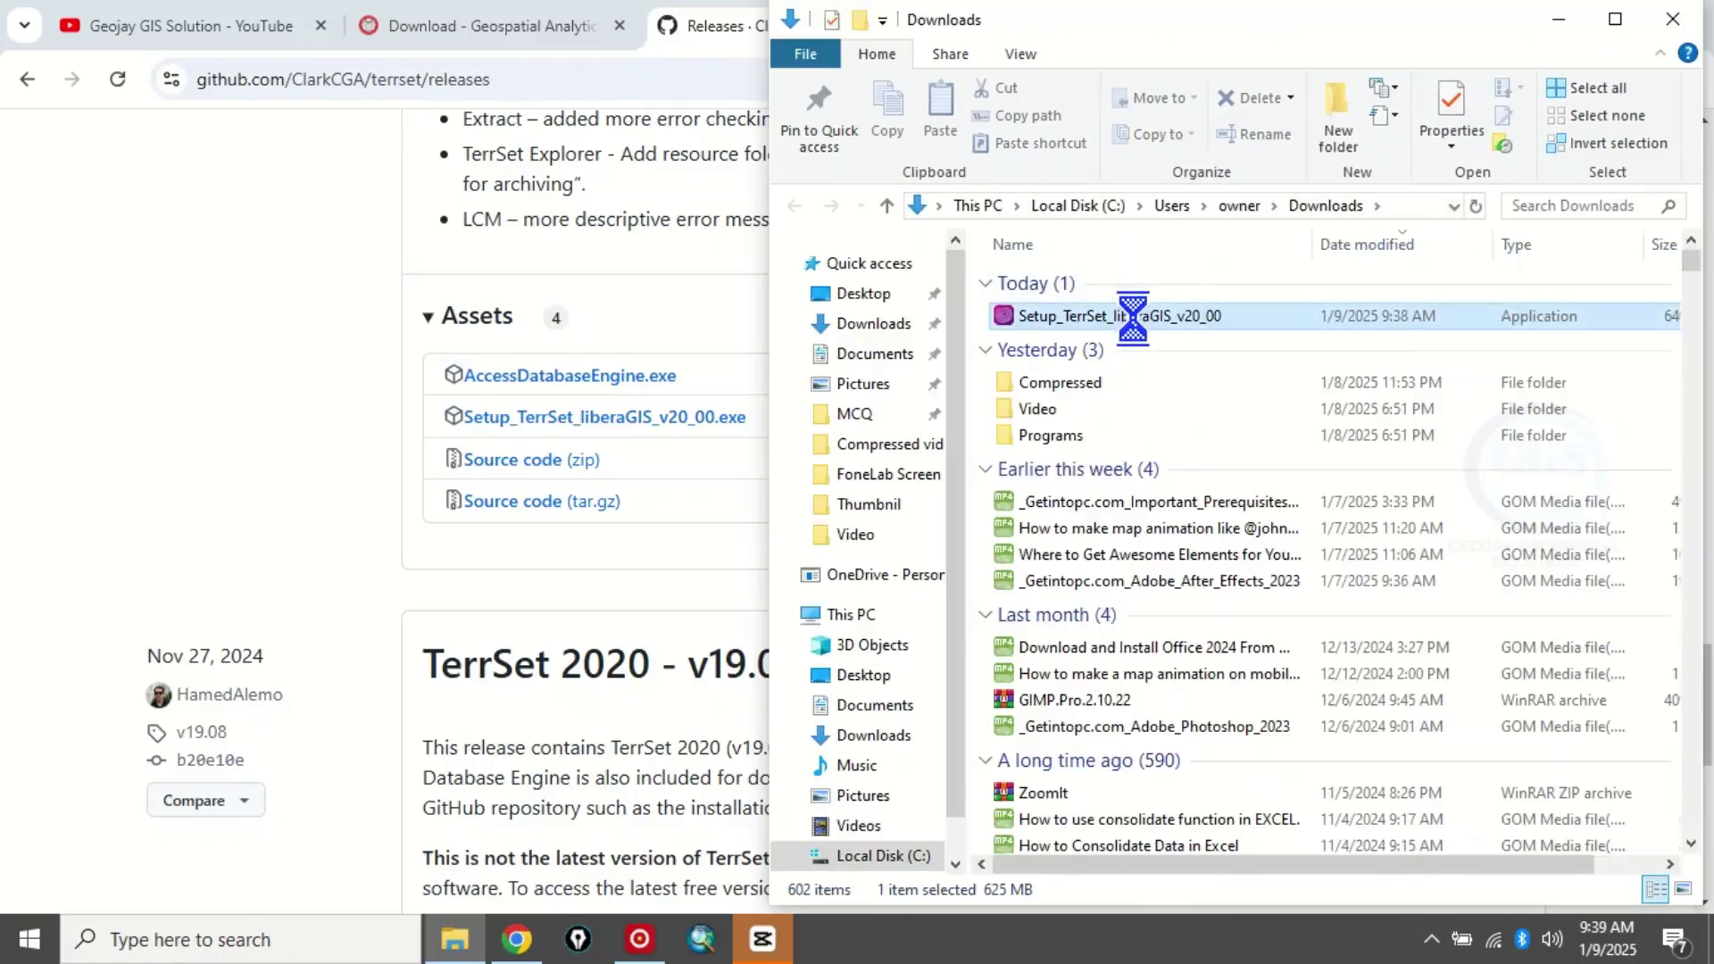
{"action": "right_click", "coordinate": [1121, 312]}
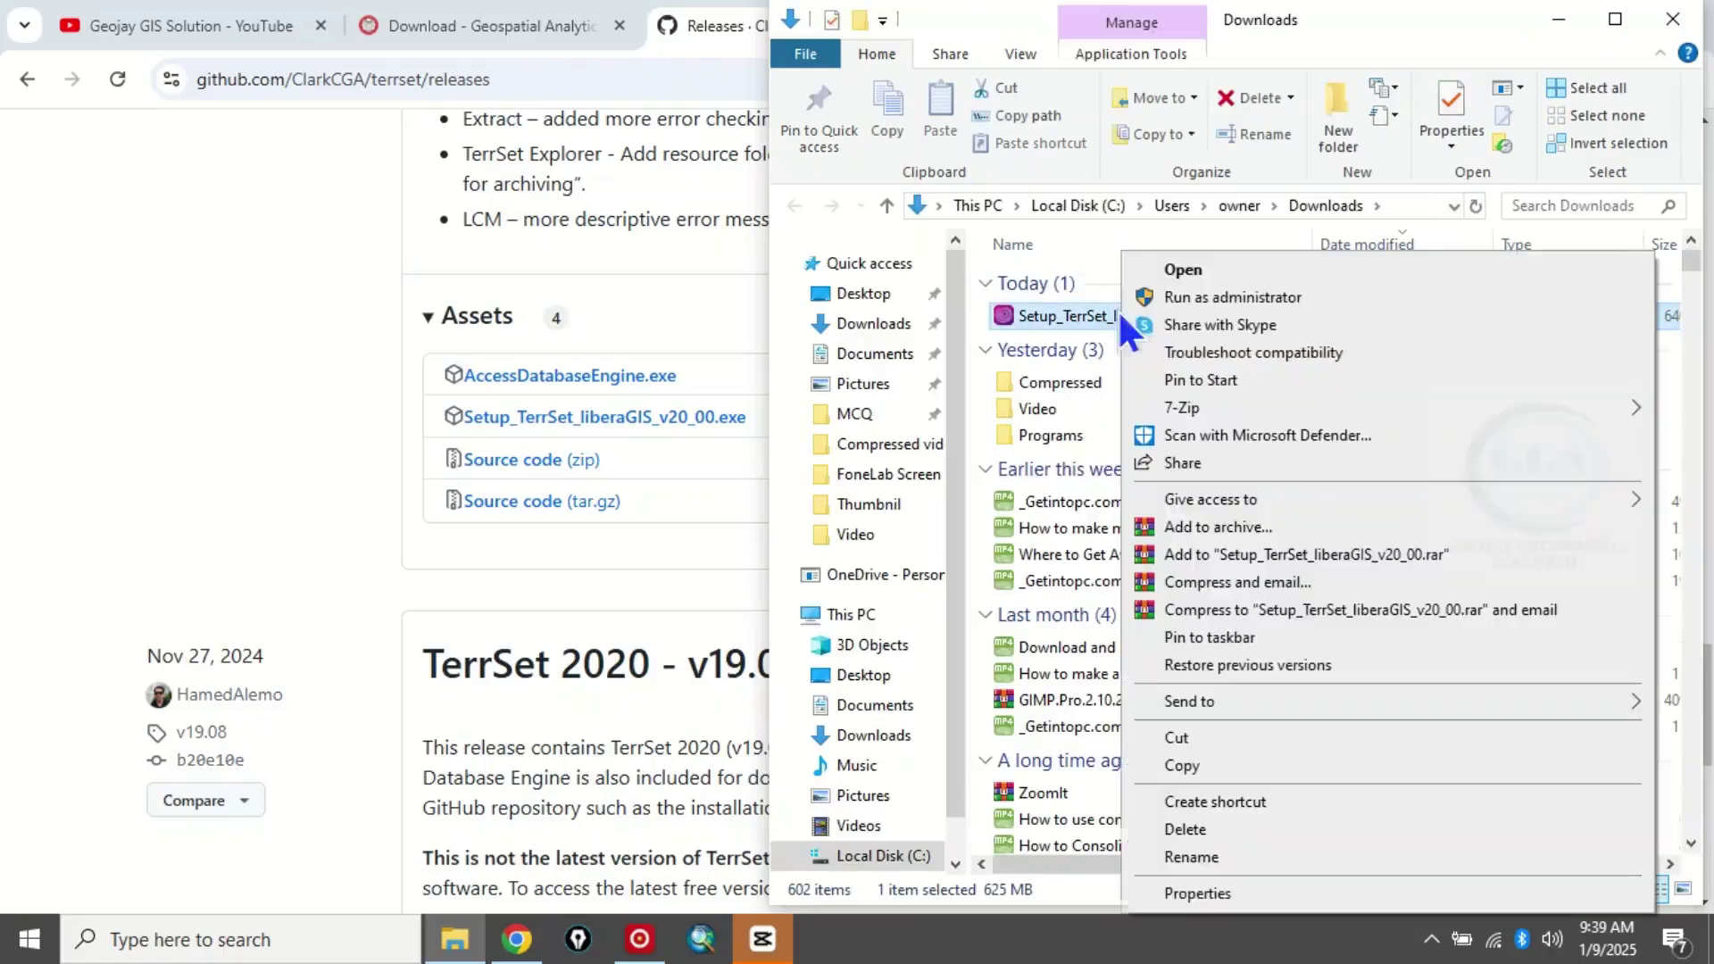
{"action": "left_click", "coordinate": [1184, 297]}
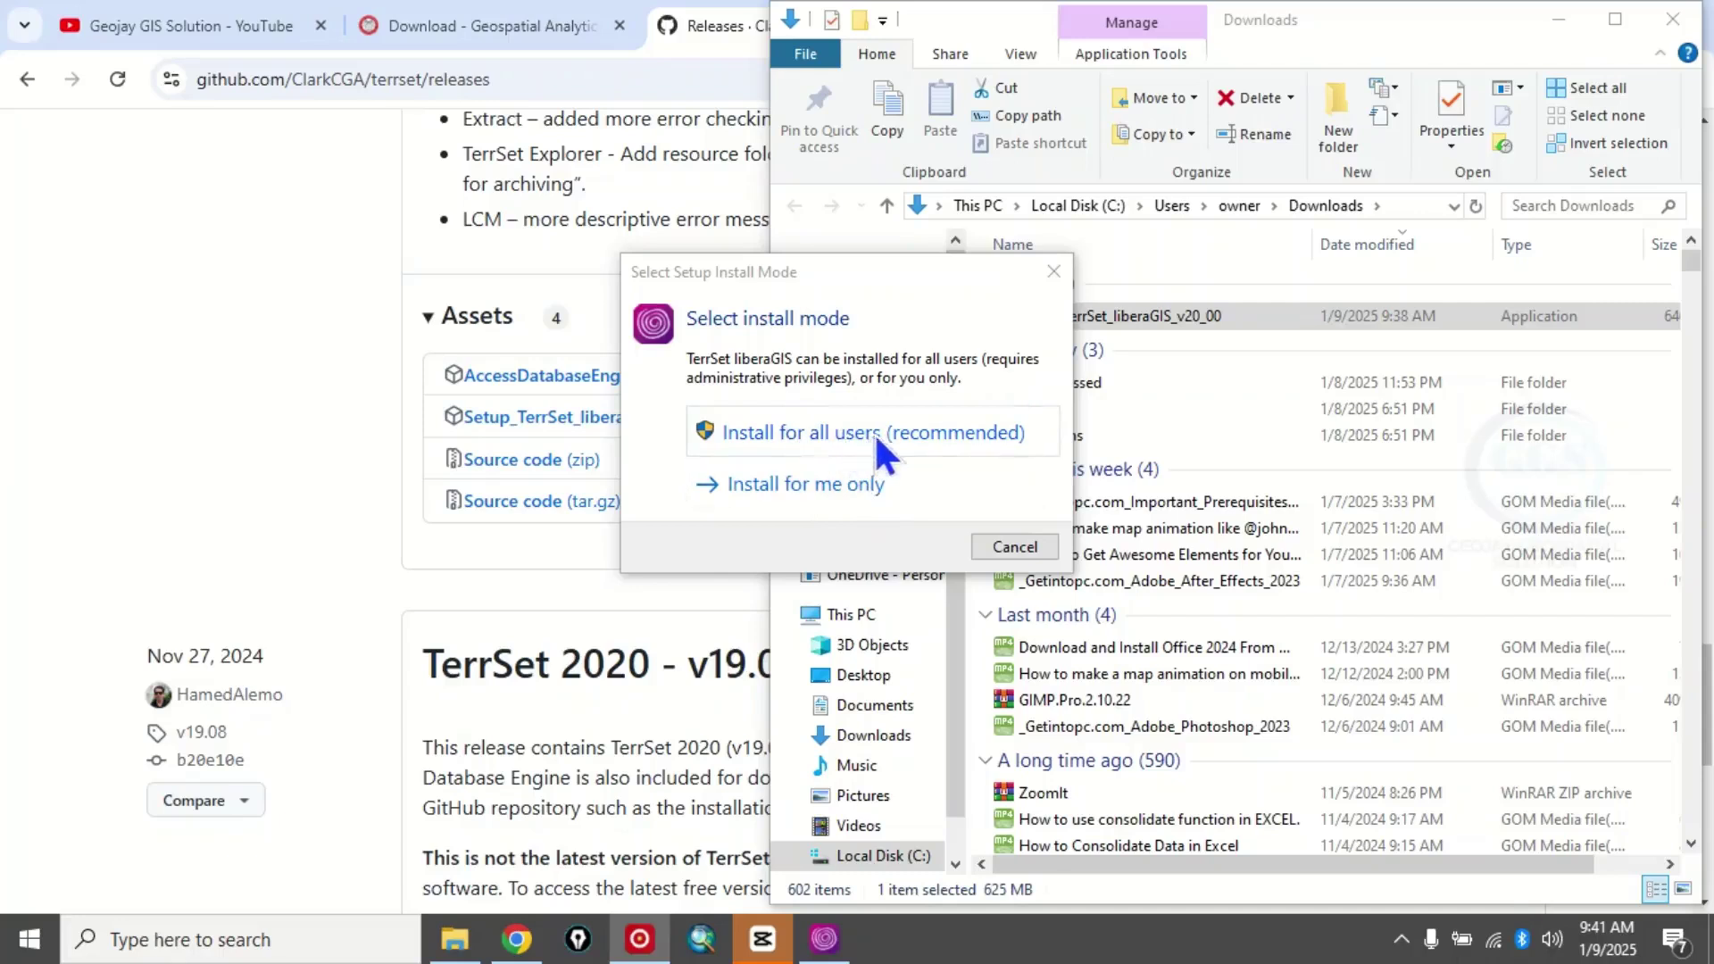
Choose 'Install for all users (recommended)' and confirm English as the setup language.
{"action": "left_click", "coordinate": [796, 430]}
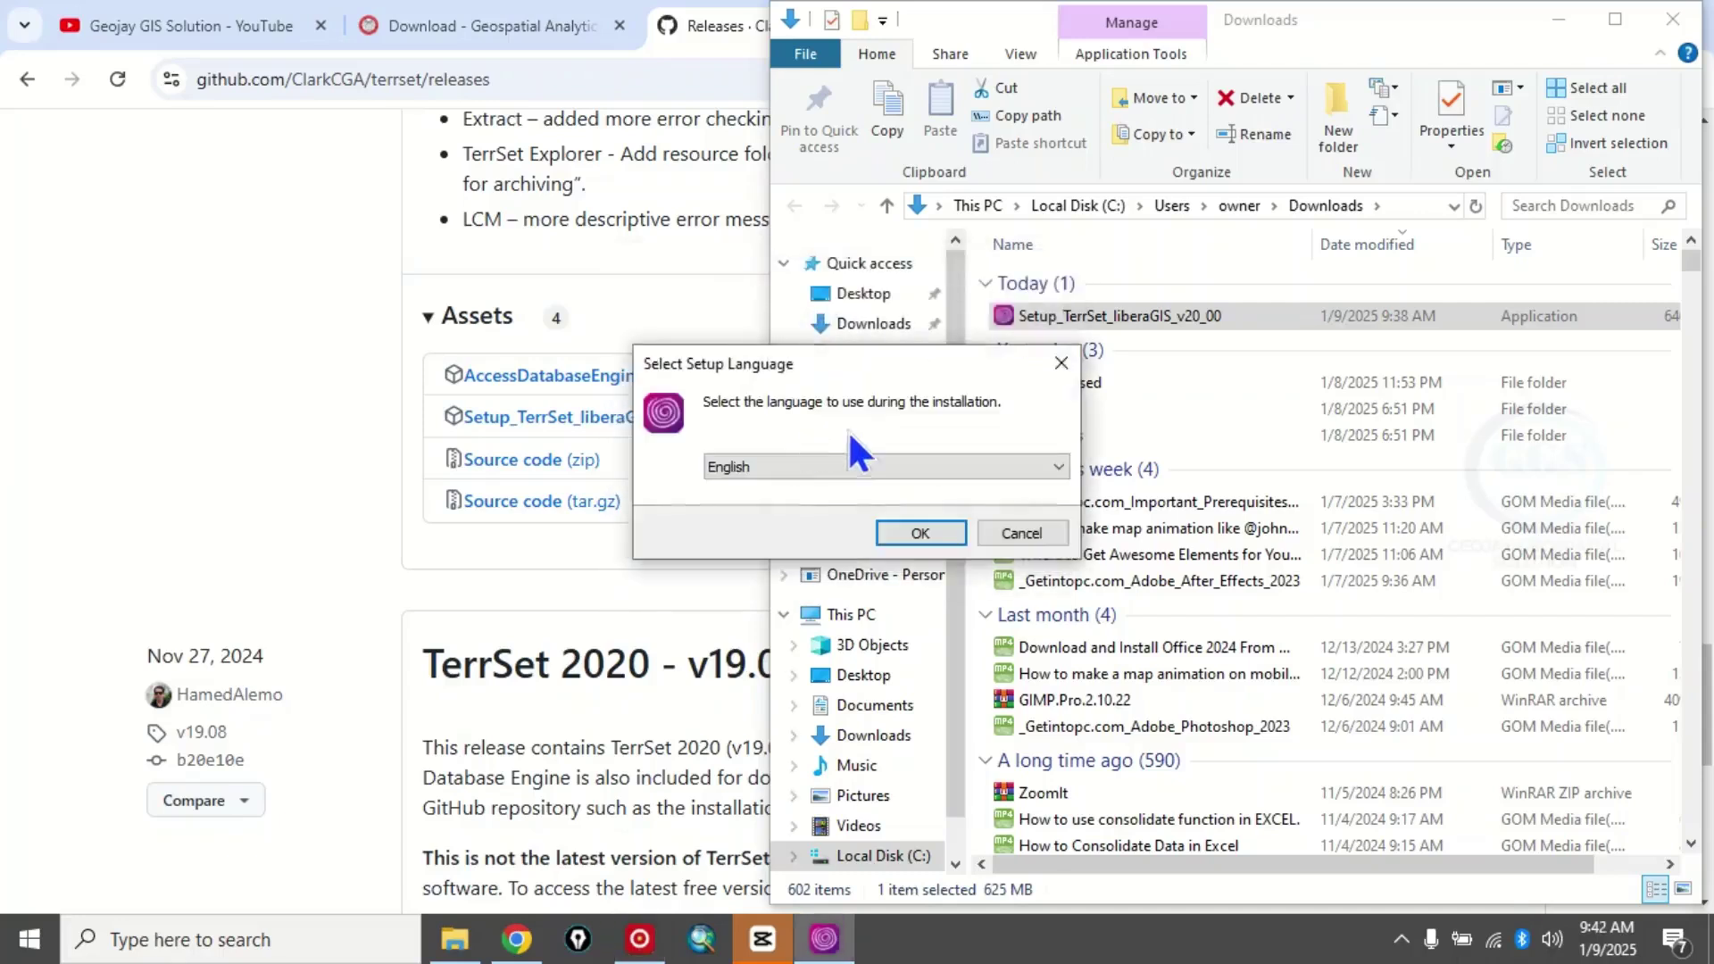
{"action": "left_click", "coordinate": [1057, 465]}
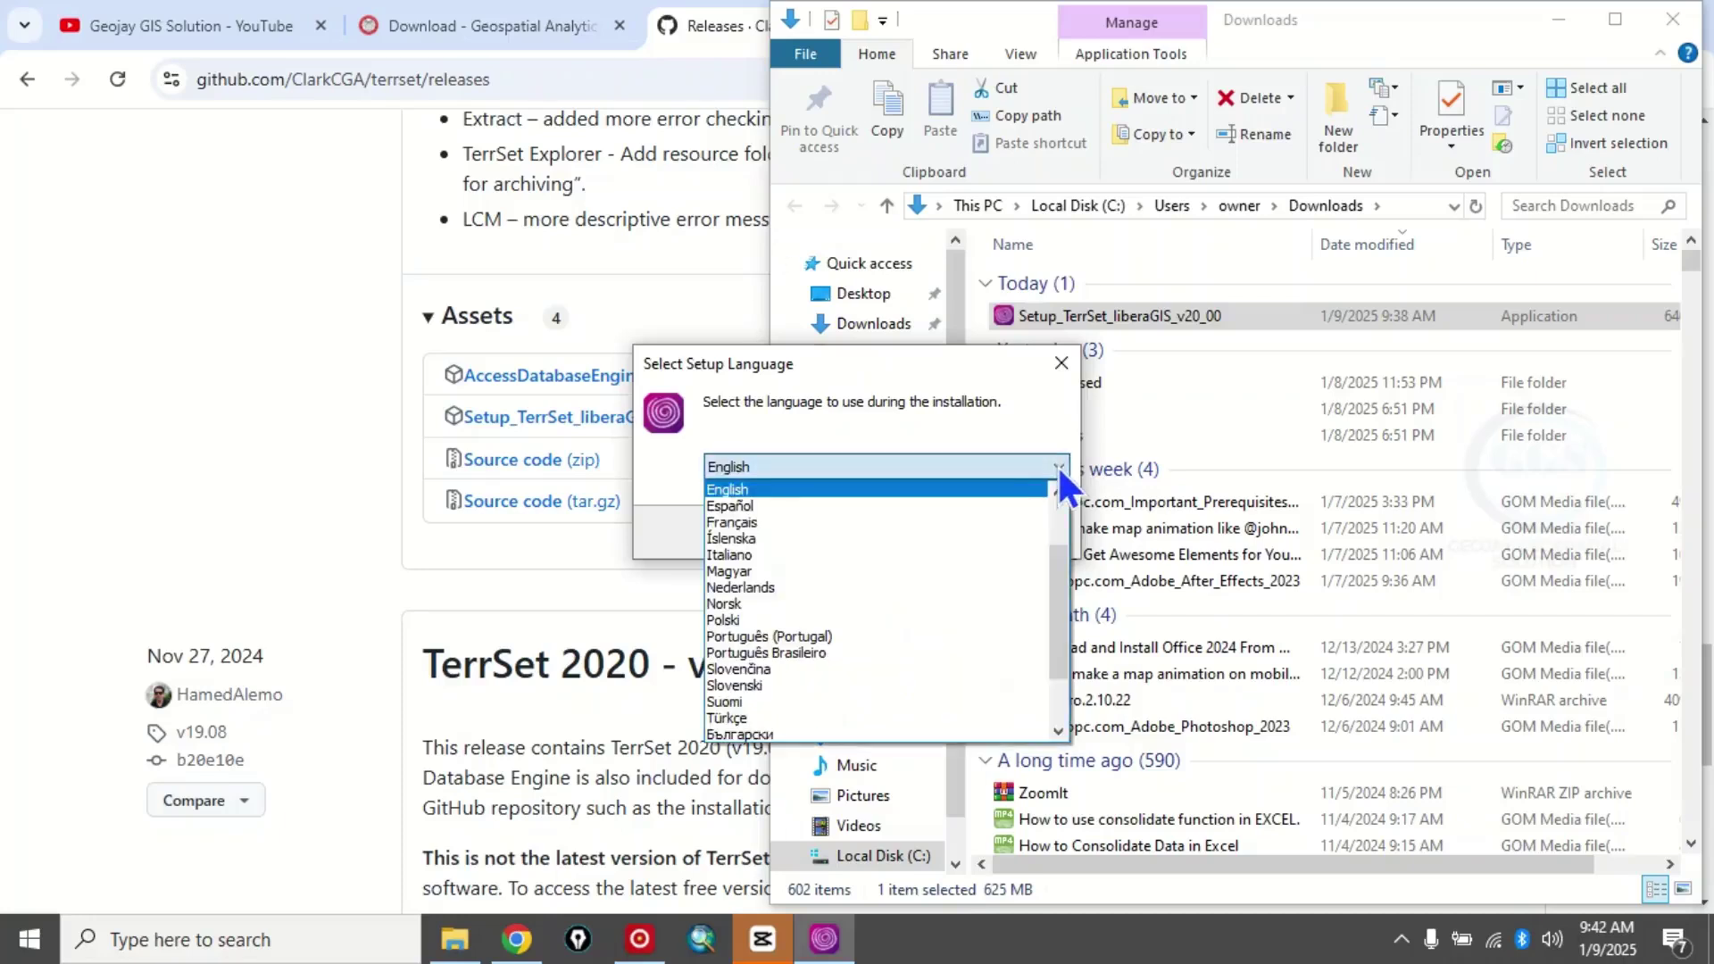
{"action": "left_click", "coordinate": [742, 488]}
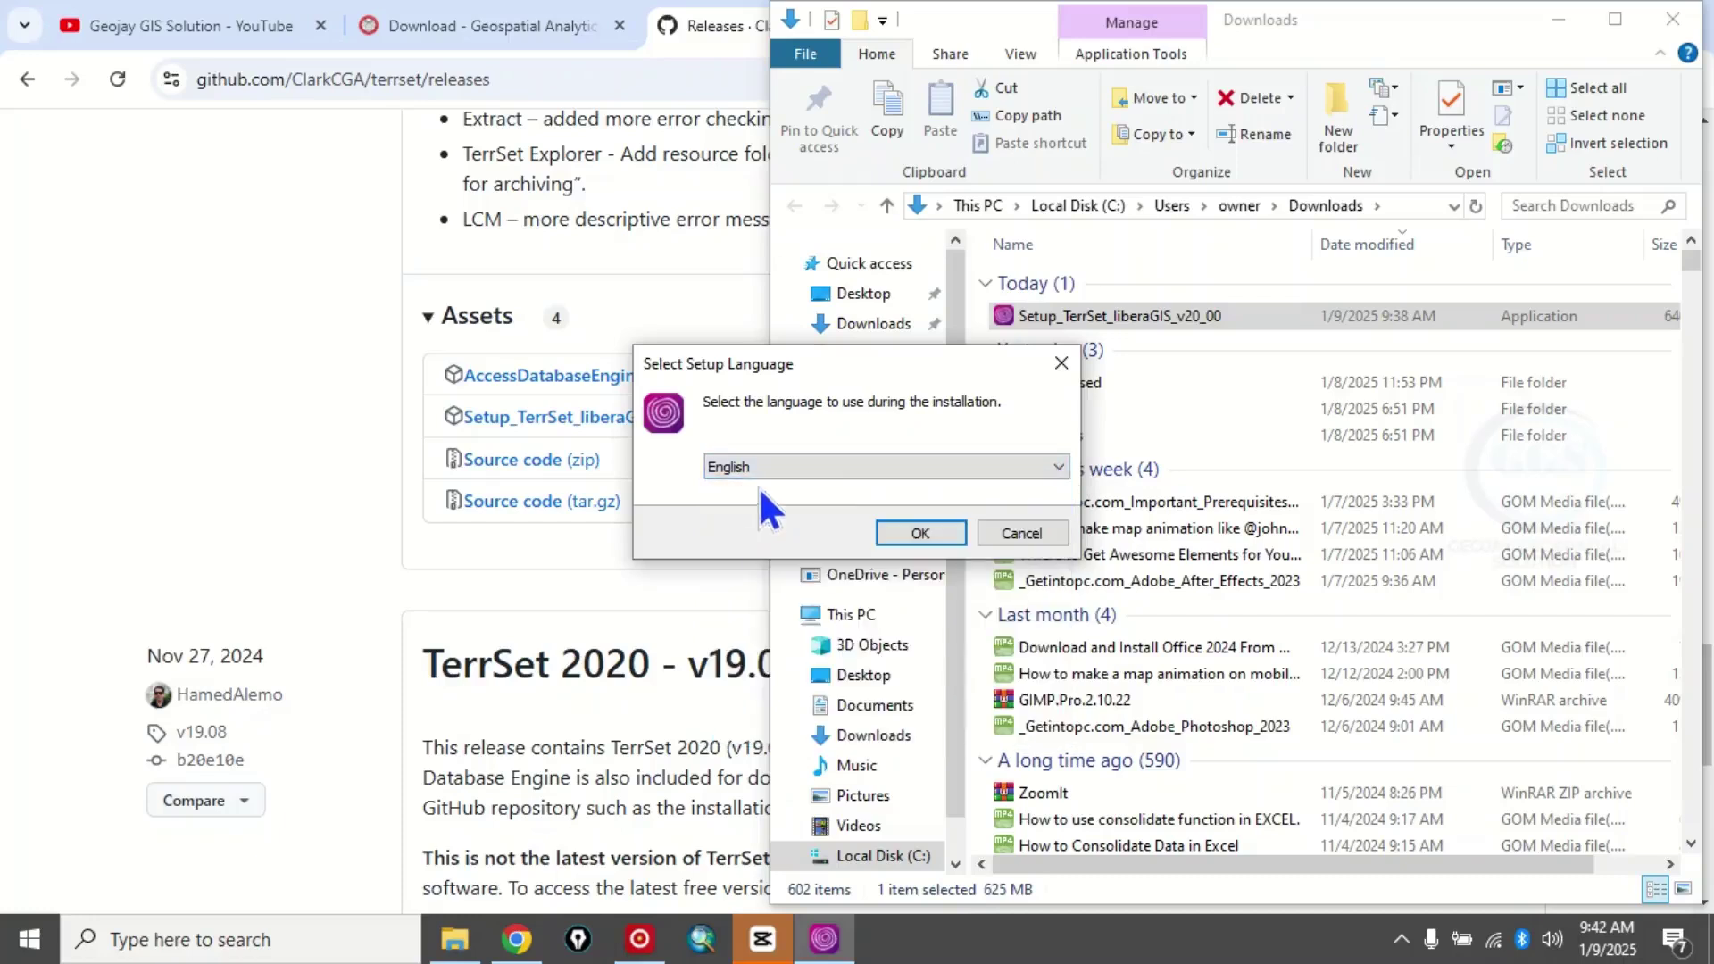
{"action": "left_click", "coordinate": [909, 532]}
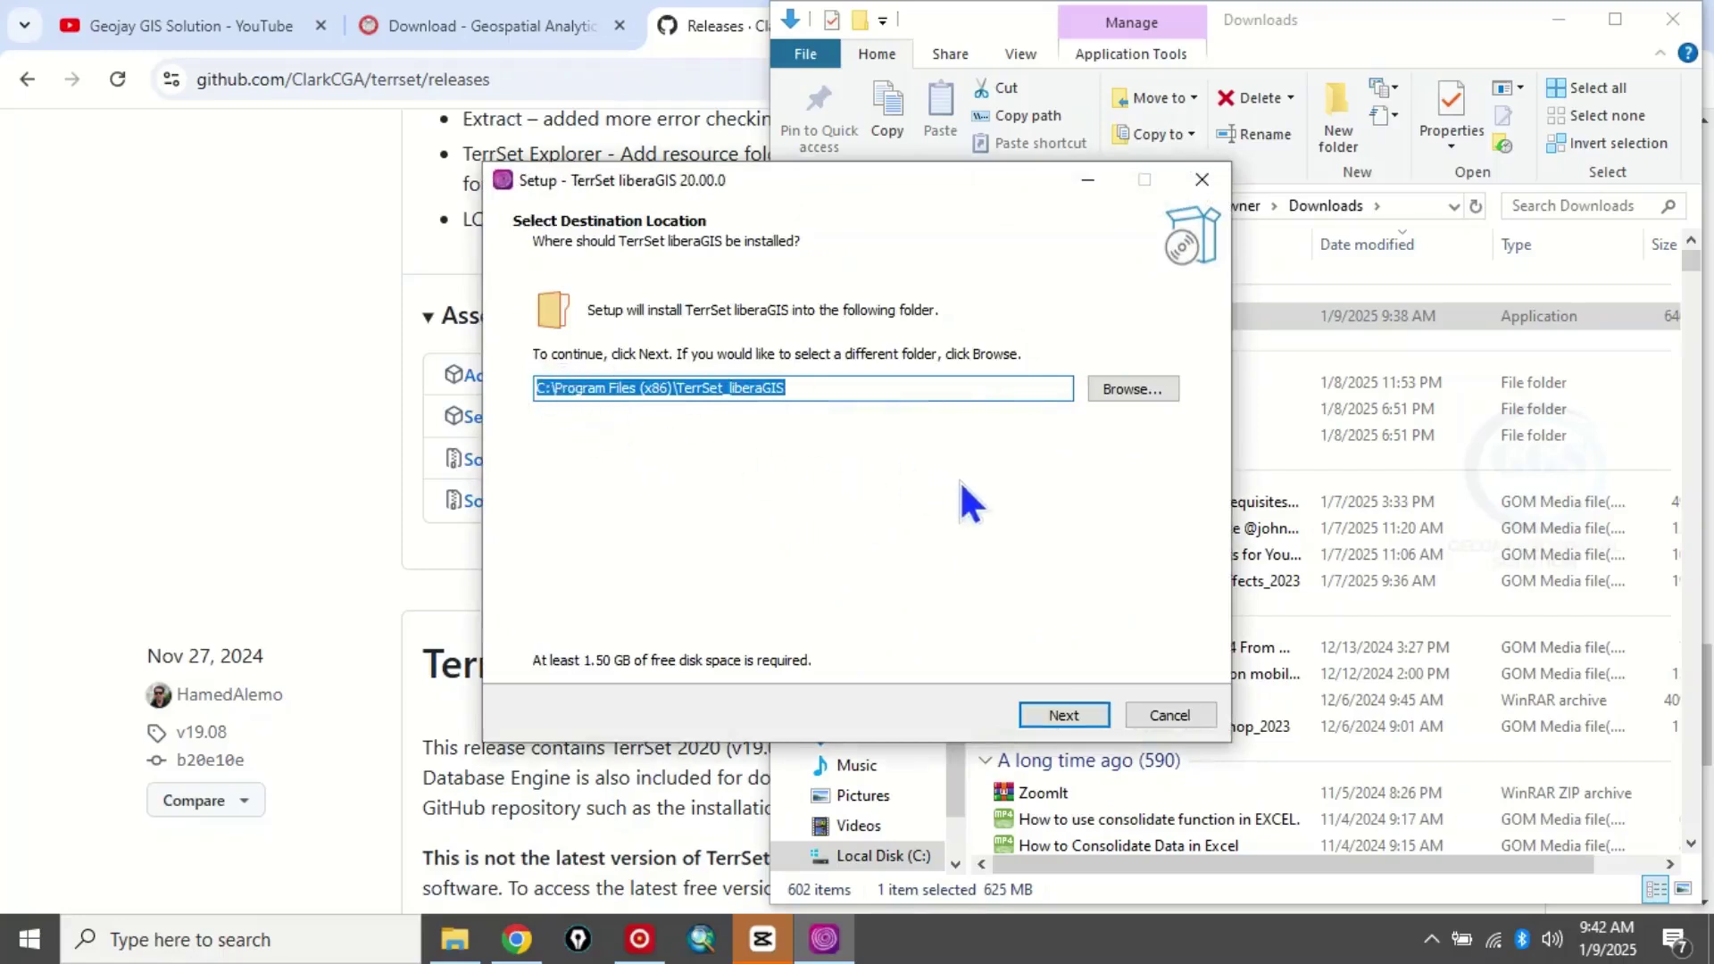
Accept the default install folder, keep 'Create a desktop shortcut' checked, and run the installation.
{"action": "left_click", "coordinate": [1062, 719]}
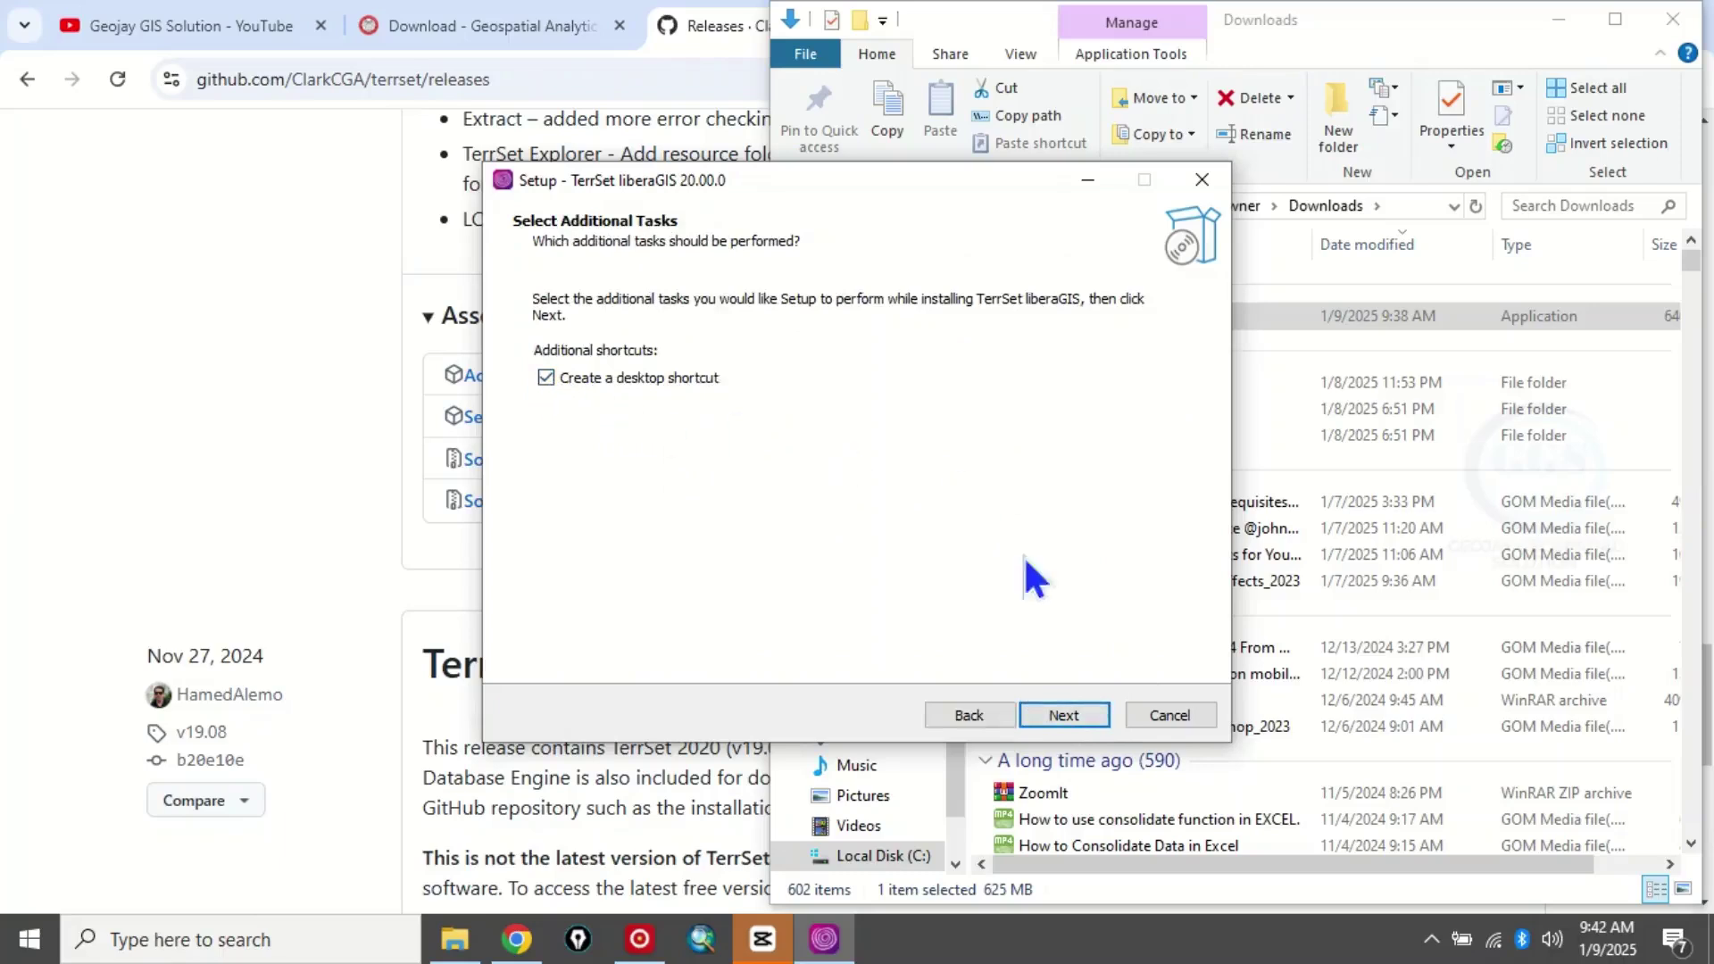
{"action": "left_click", "coordinate": [1062, 715]}
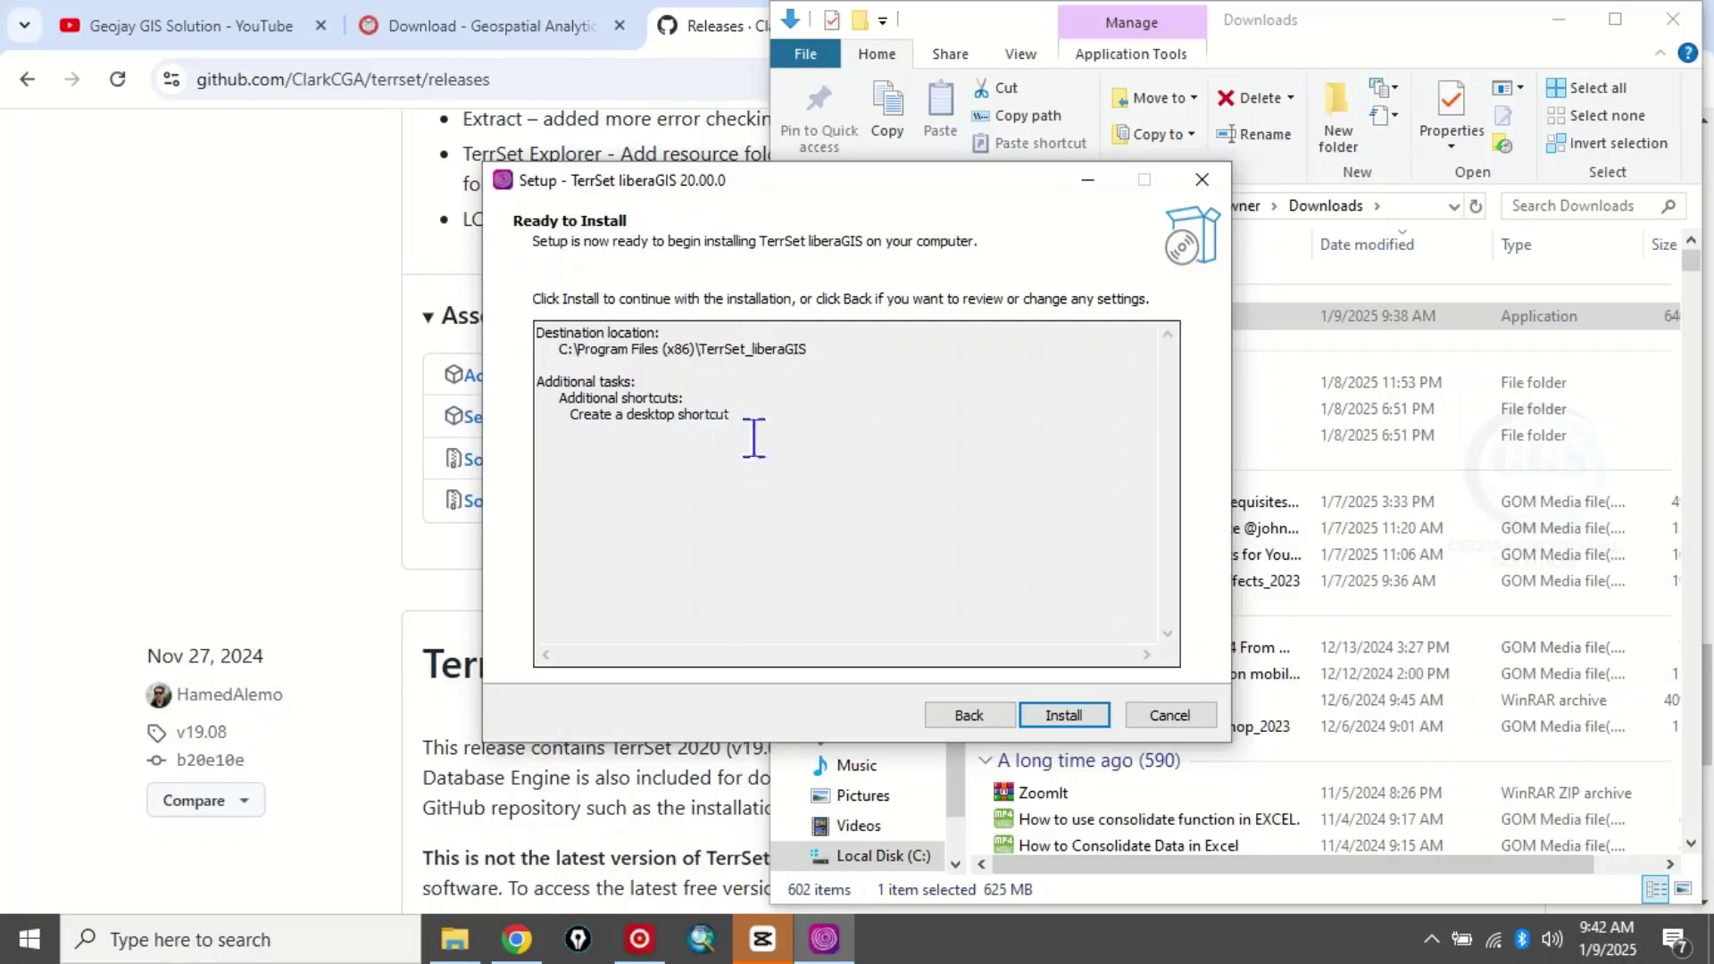
{"action": "left_click", "coordinate": [1058, 720]}
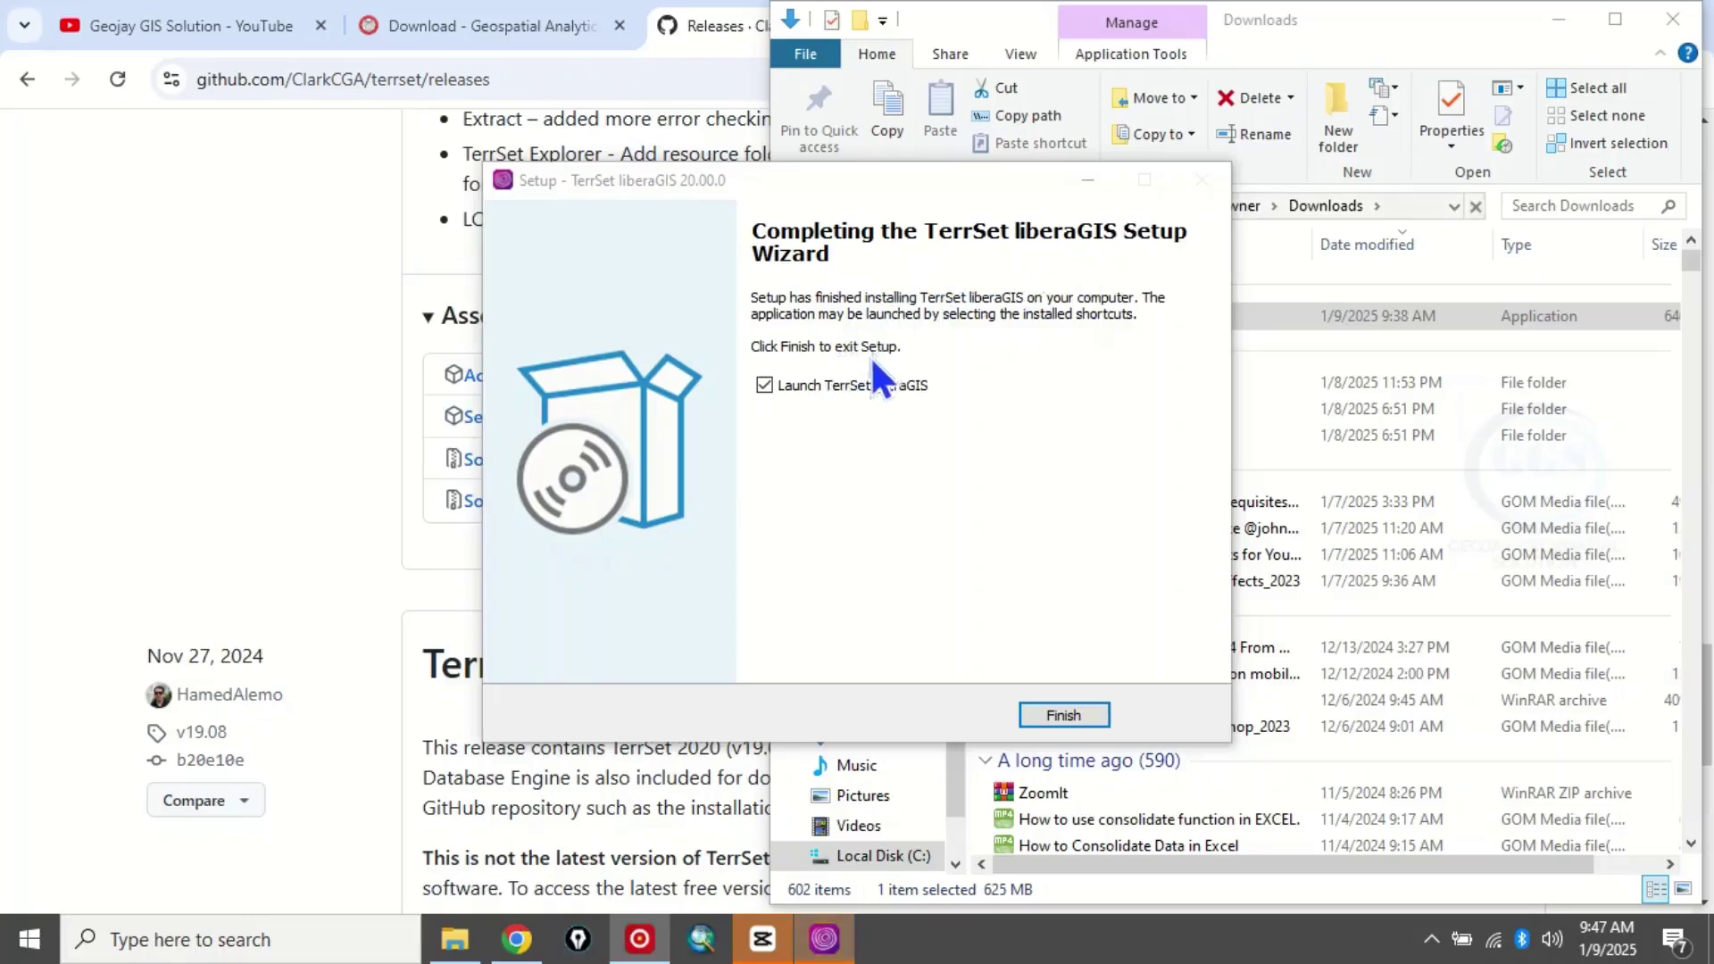
Clear File Explorer and Chrome off the desktop, then finish setup with 'Launch TerrSet liberaGIS' ticked.
{"action": "left_click", "coordinate": [1557, 16]}
{"action": "left_click", "coordinate": [1576, 18]}
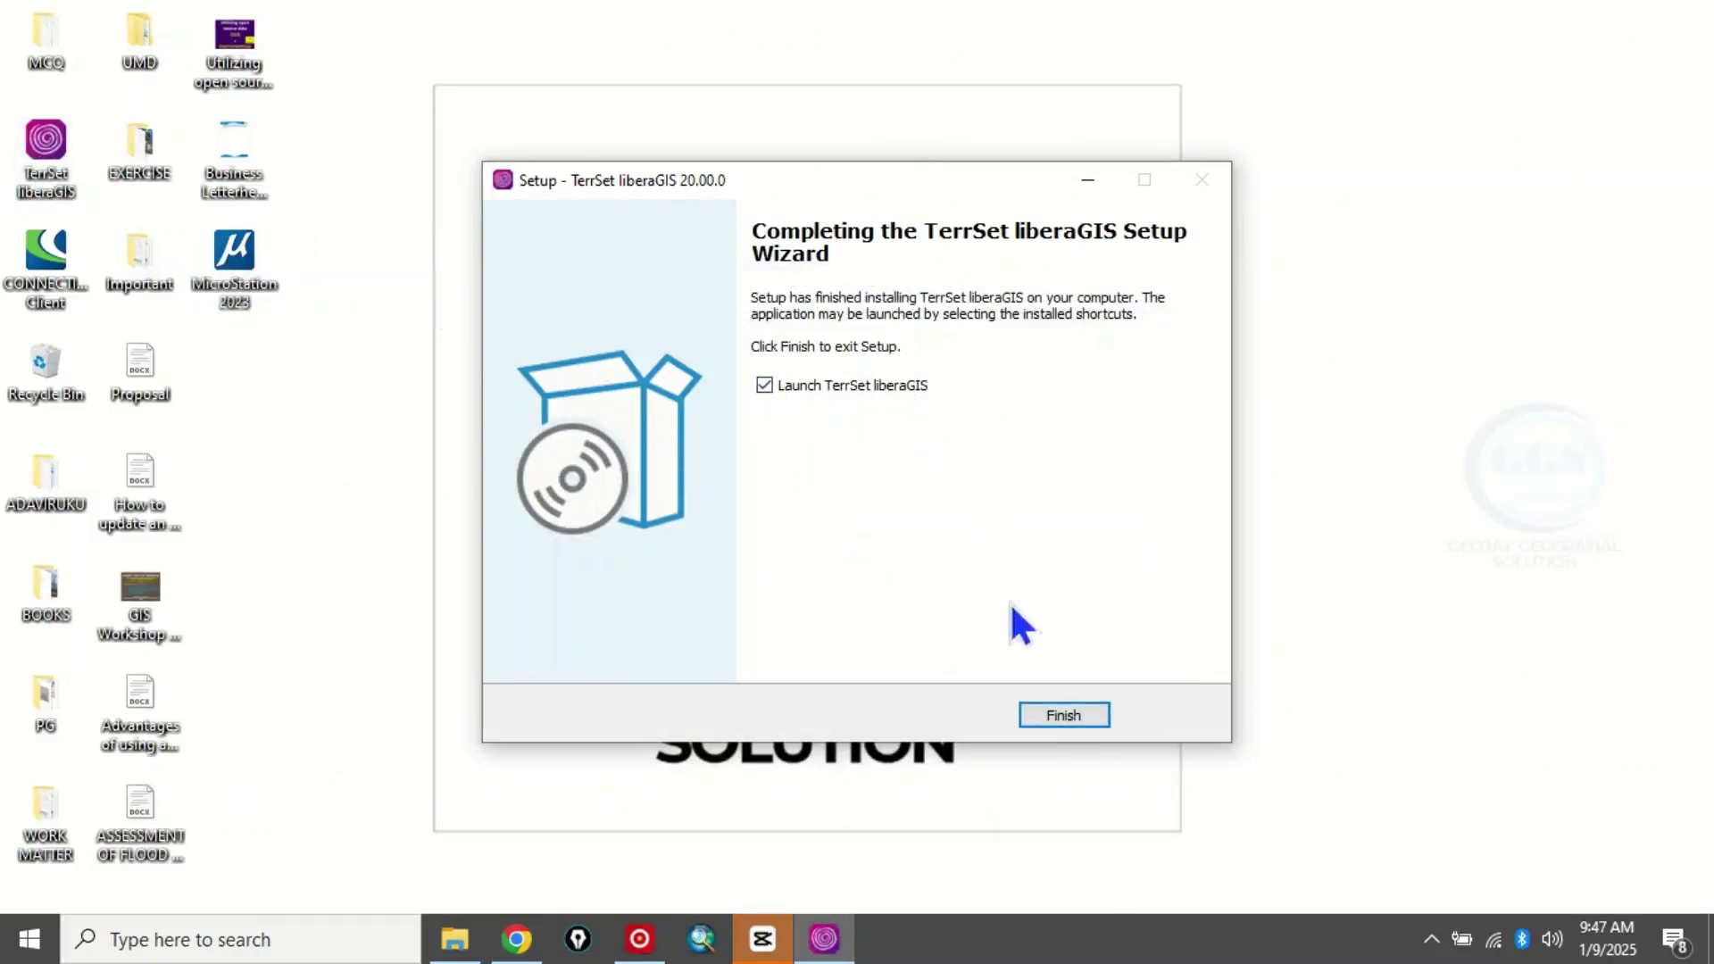
{"action": "left_click", "coordinate": [1054, 715]}
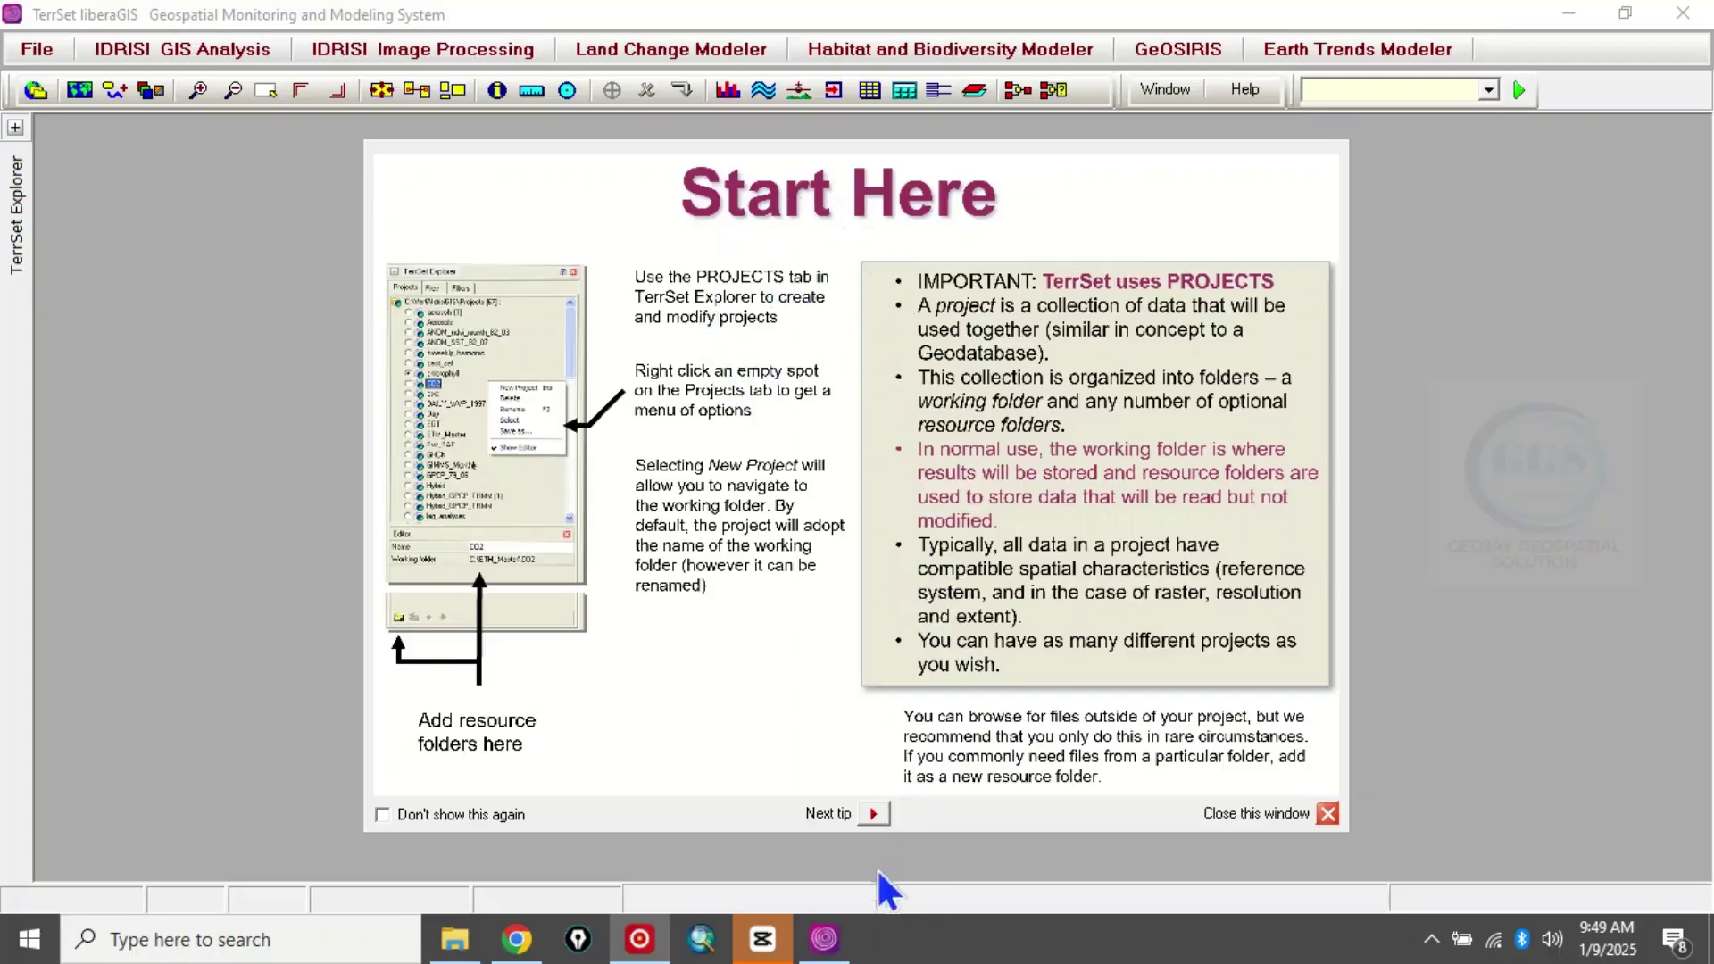
Page through the startup tips until Start Here returns, then close the tips window.
{"action": "left_click", "coordinate": [874, 814]}
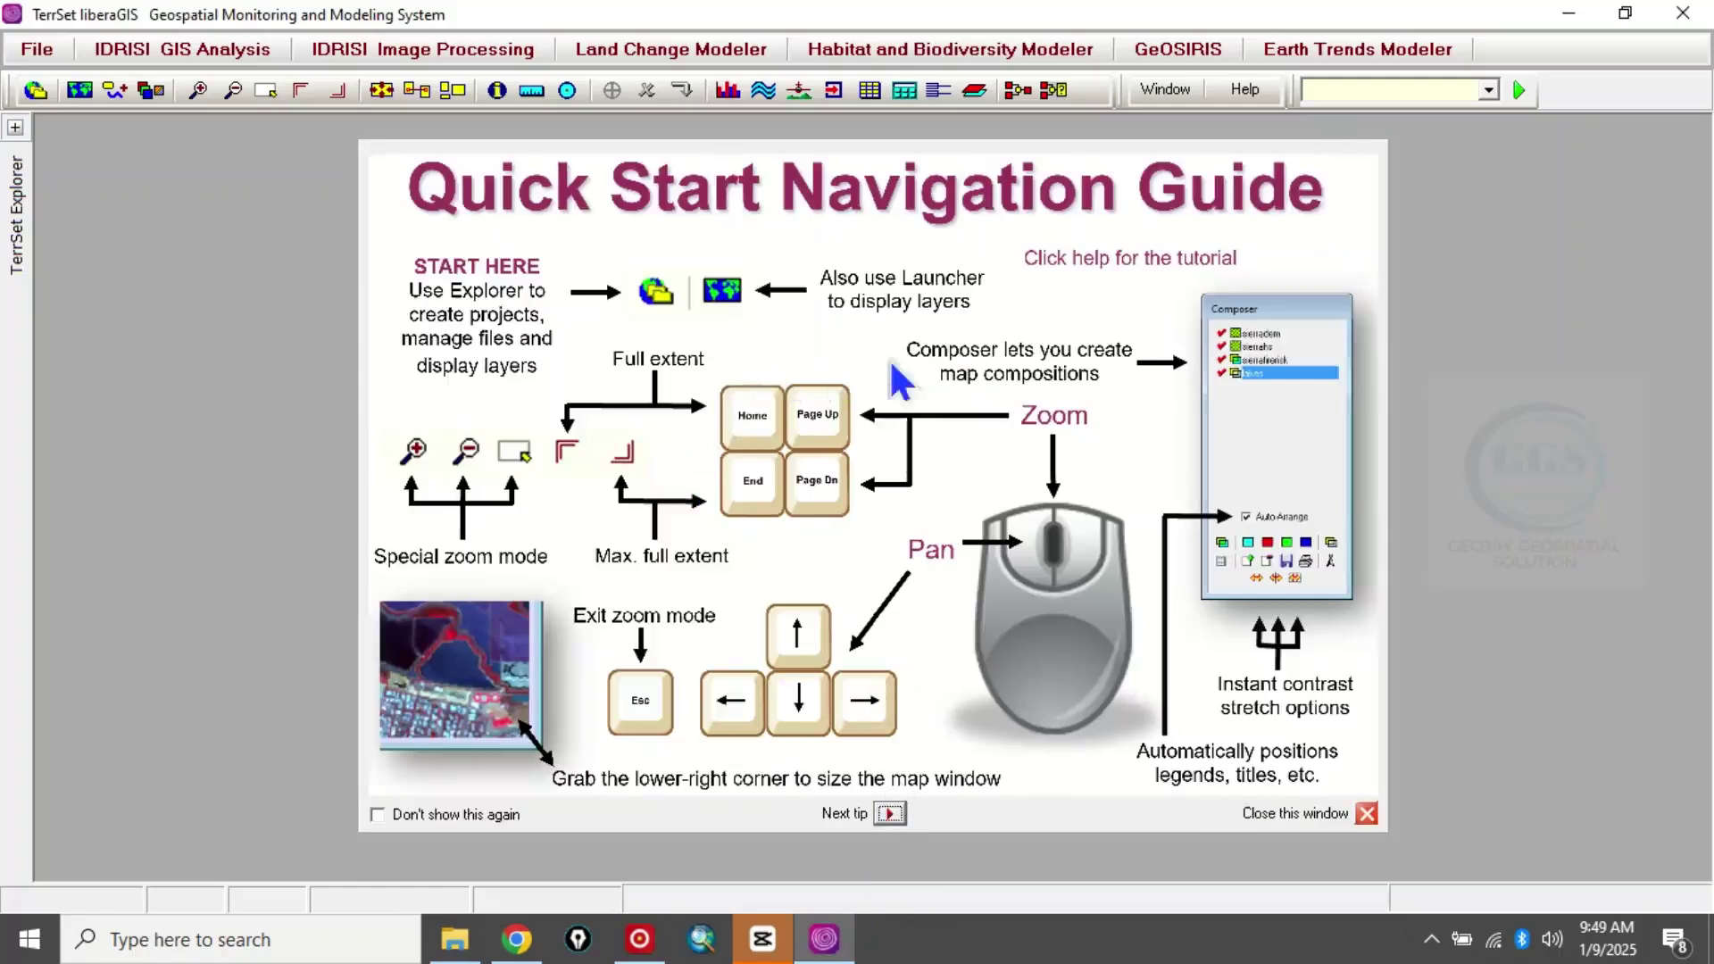
{"action": "left_click", "coordinate": [890, 814]}
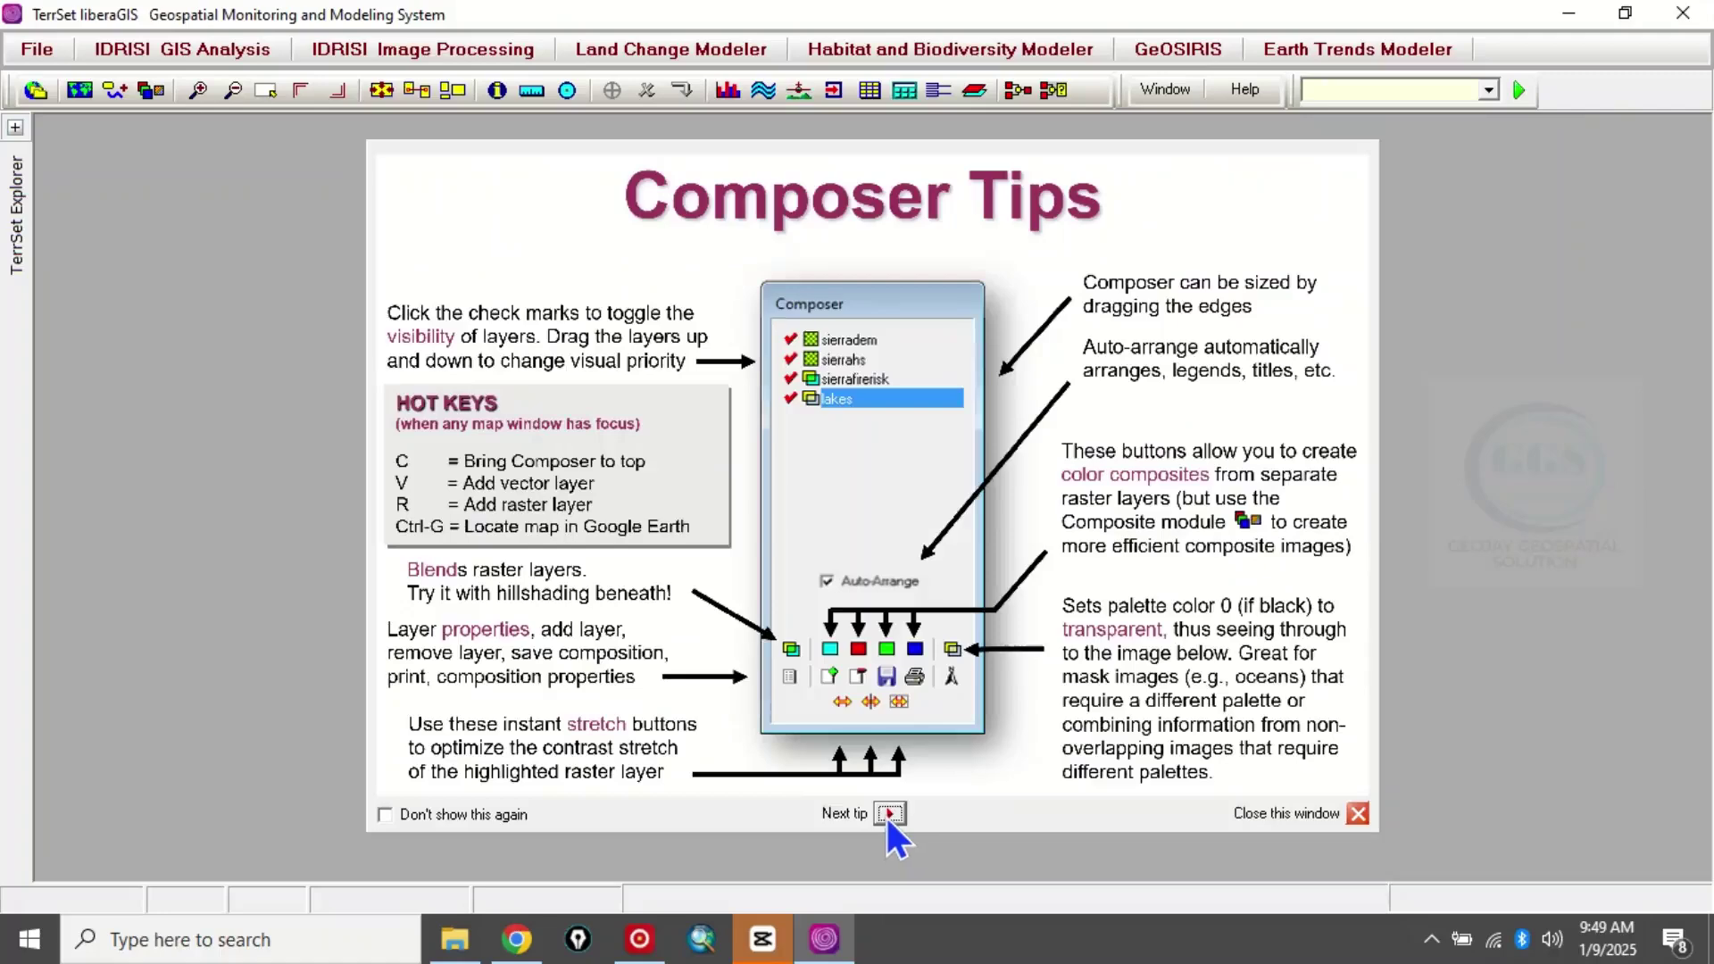
{"action": "left_click", "coordinate": [890, 814]}
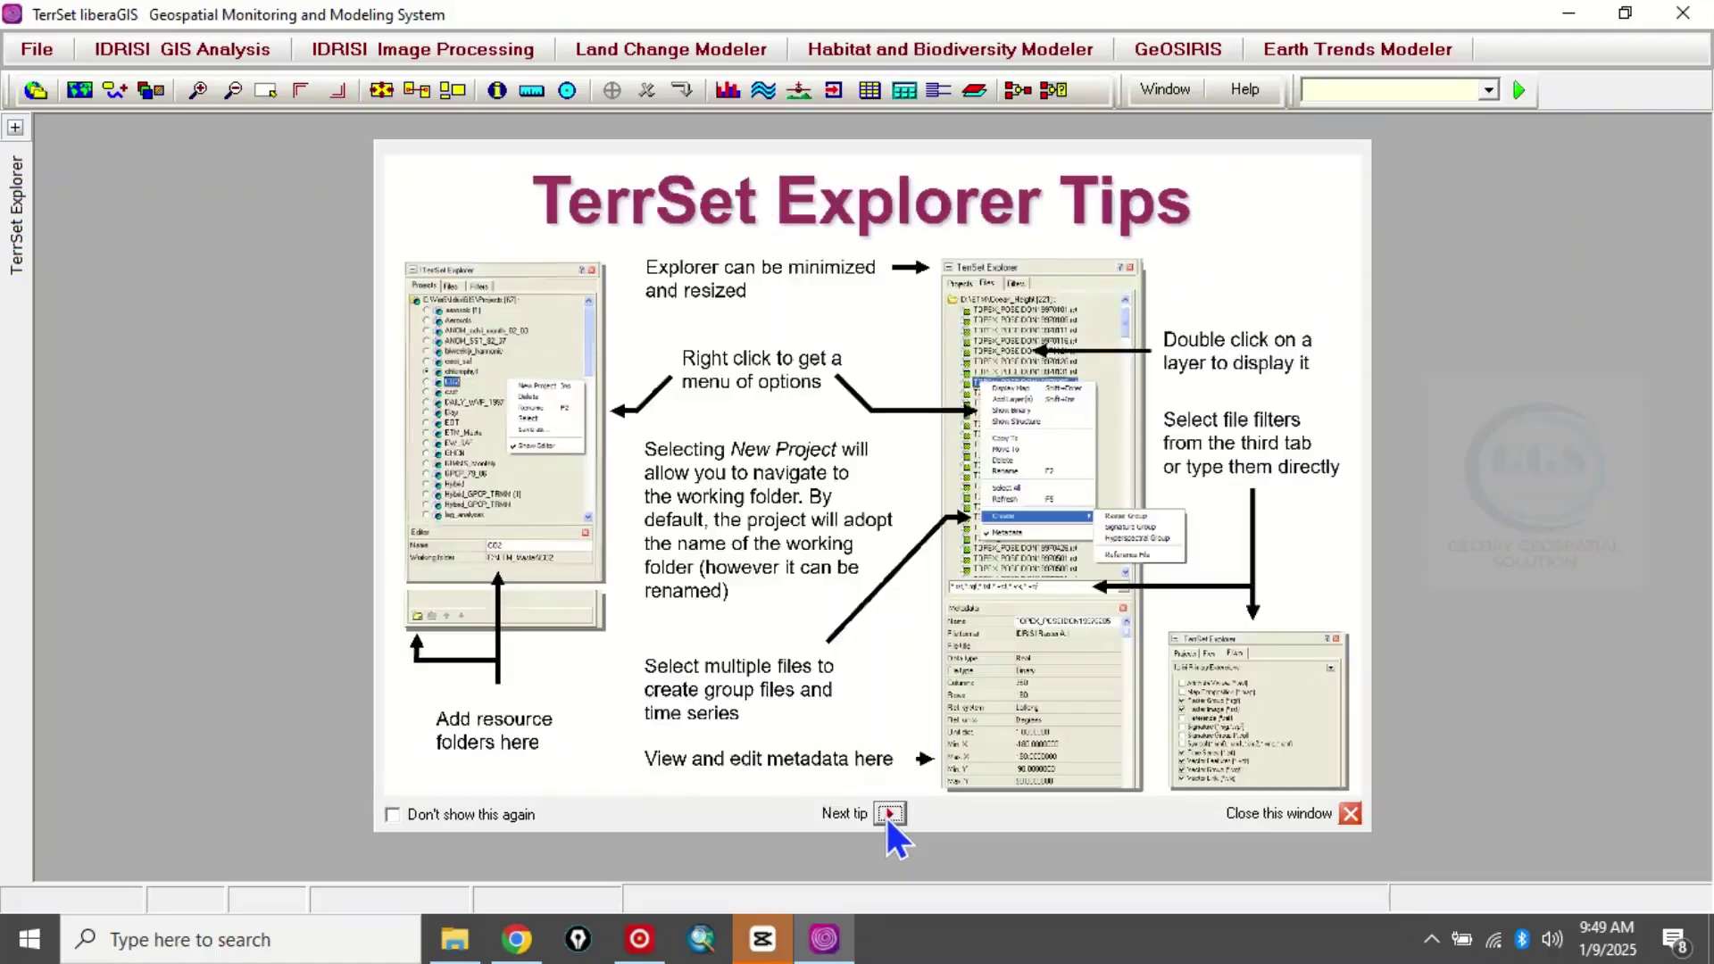
{"action": "left_click", "coordinate": [890, 814]}
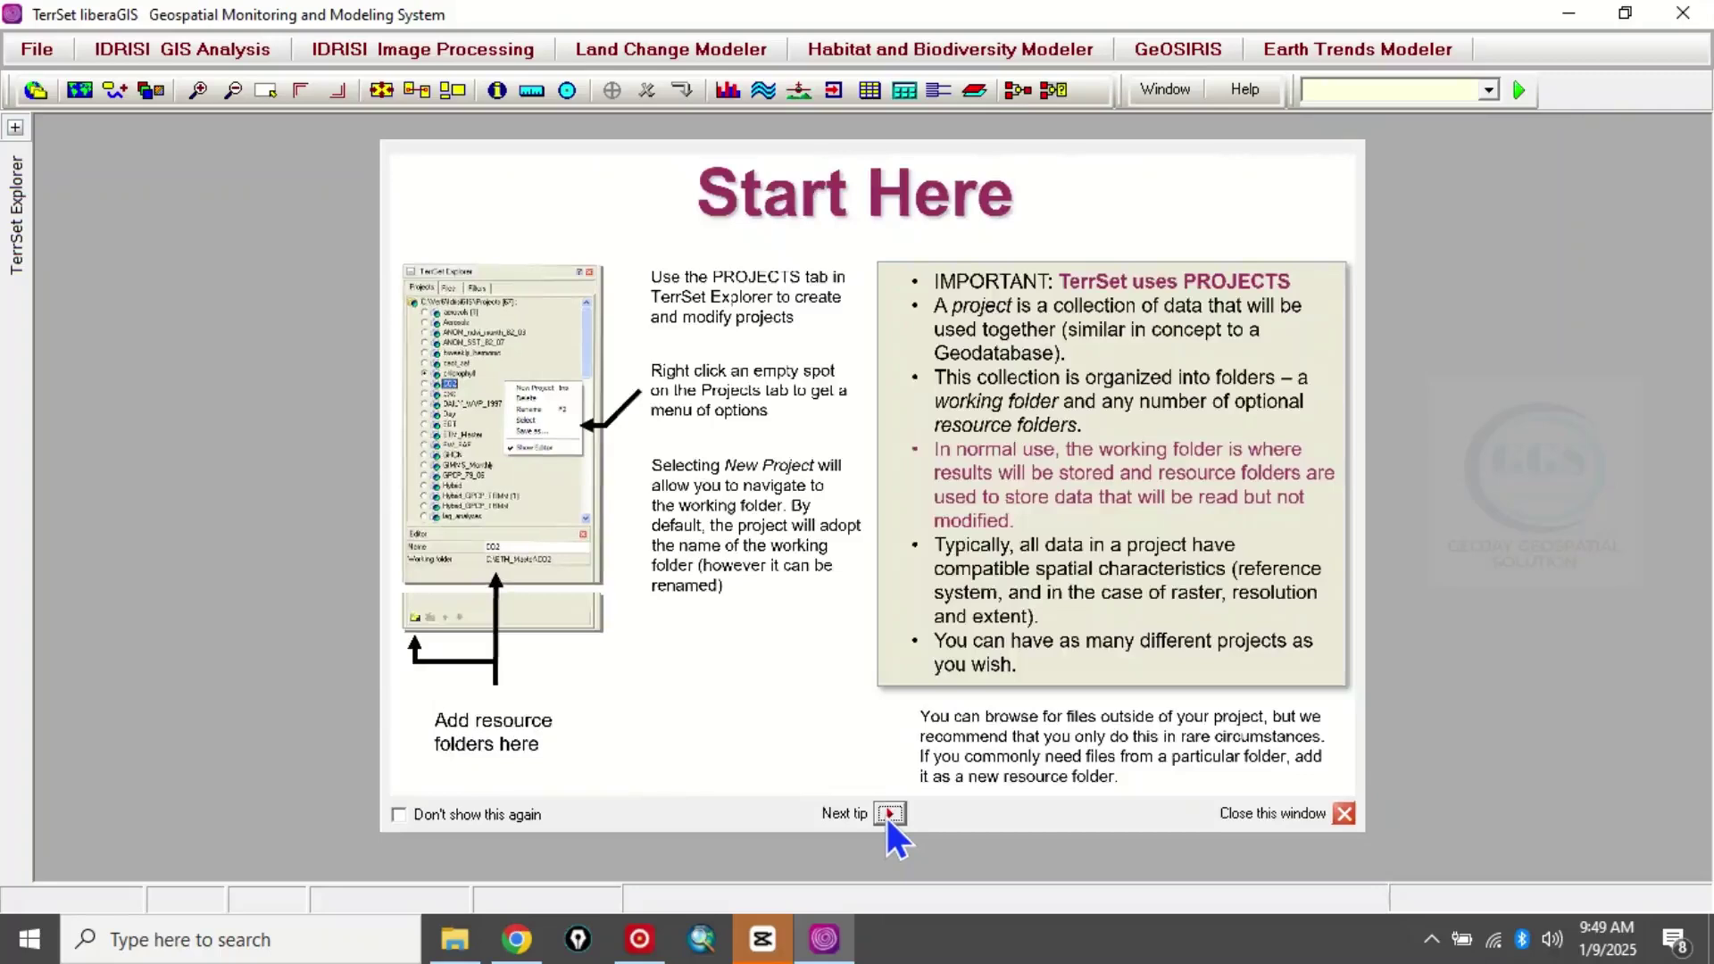
{"action": "left_click", "coordinate": [1339, 814]}
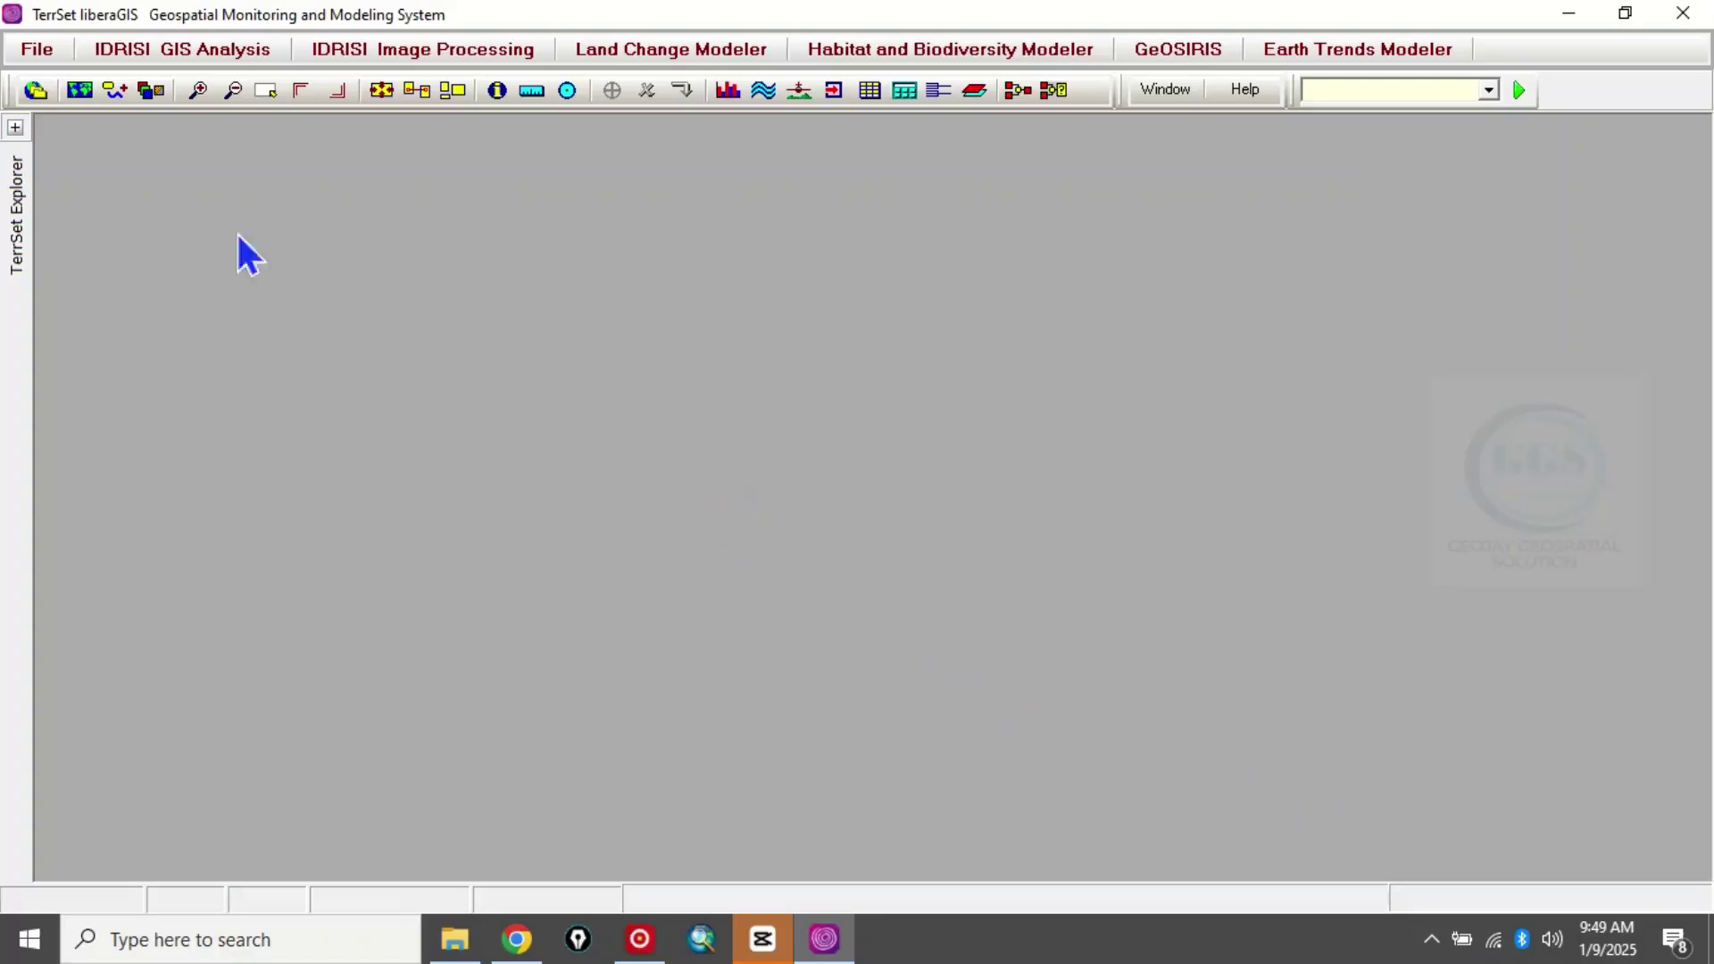
Look over the File menu and expand TerrSet Explorer to list the project files.
{"action": "left_click", "coordinate": [36, 50]}
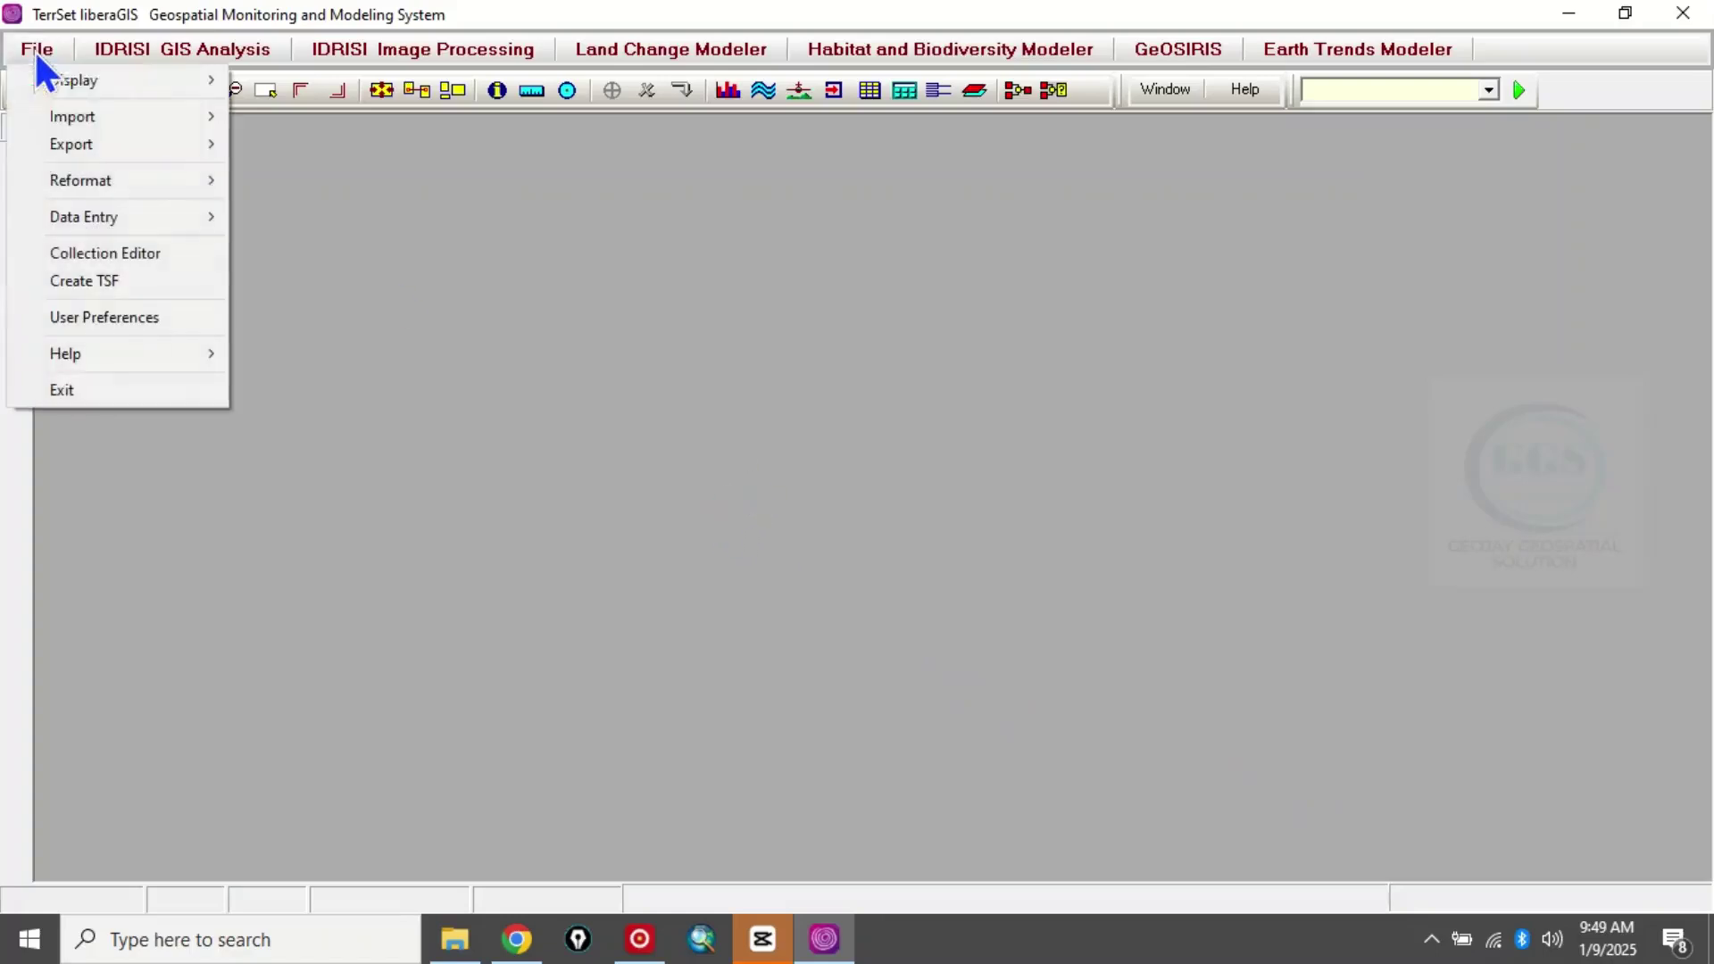
{"action": "mouse_move", "coordinate": [62, 118]}
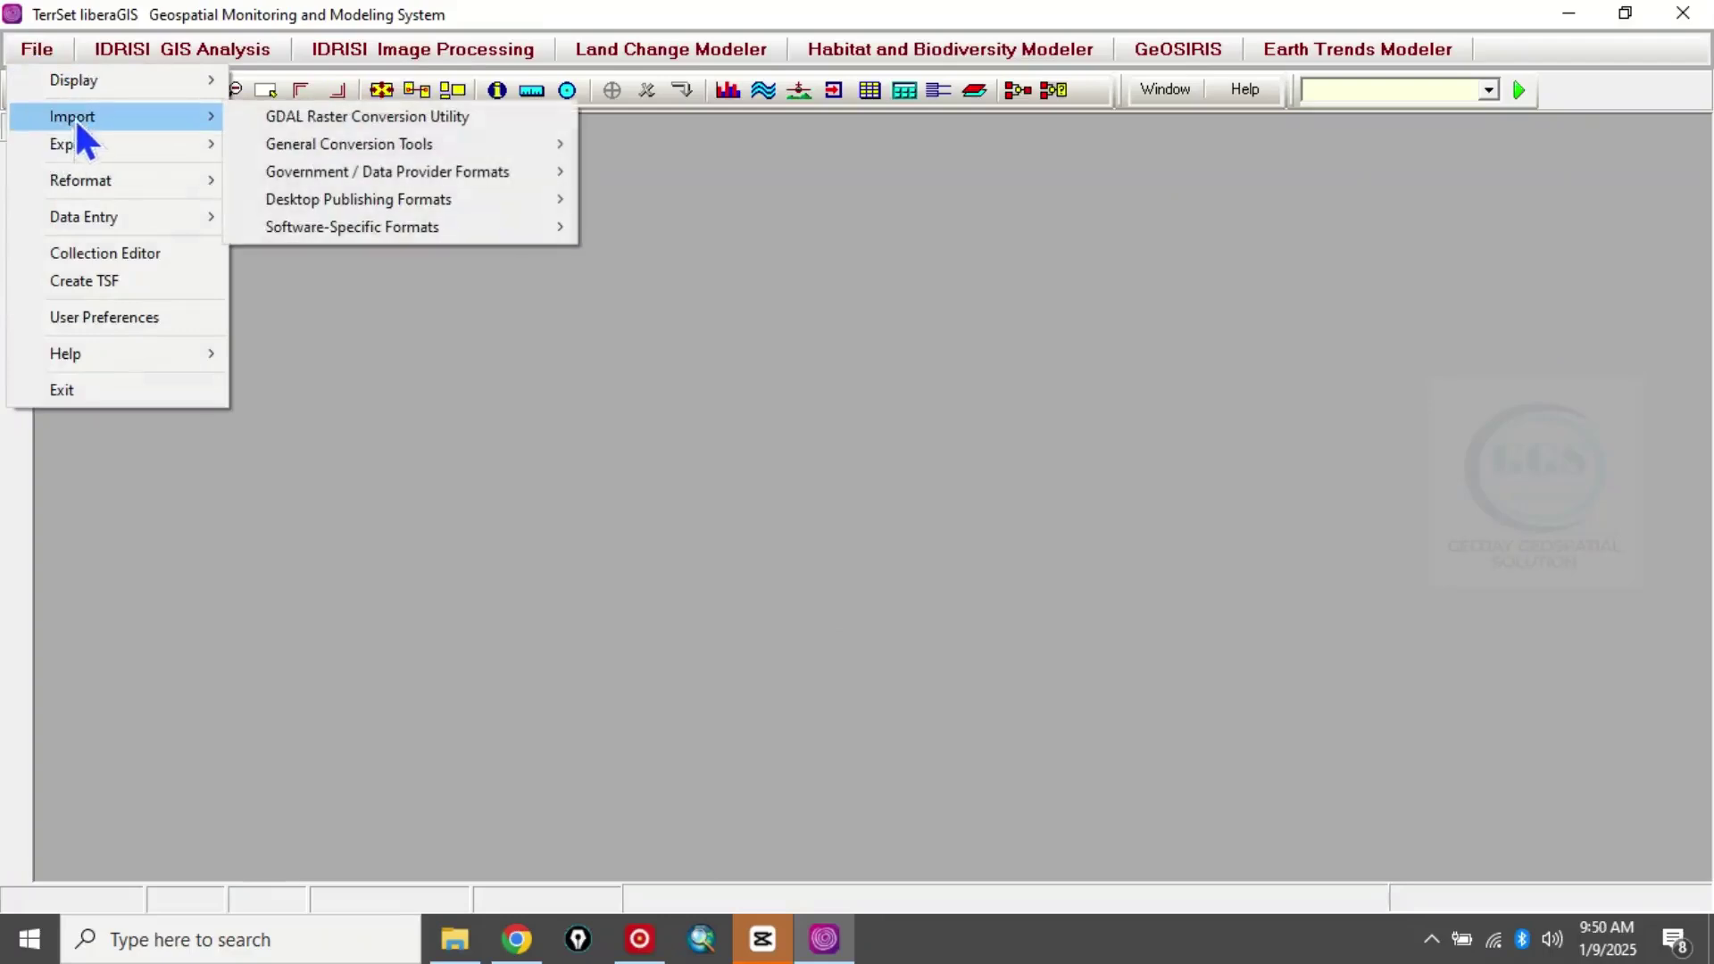
{"action": "mouse_move", "coordinate": [88, 87]}
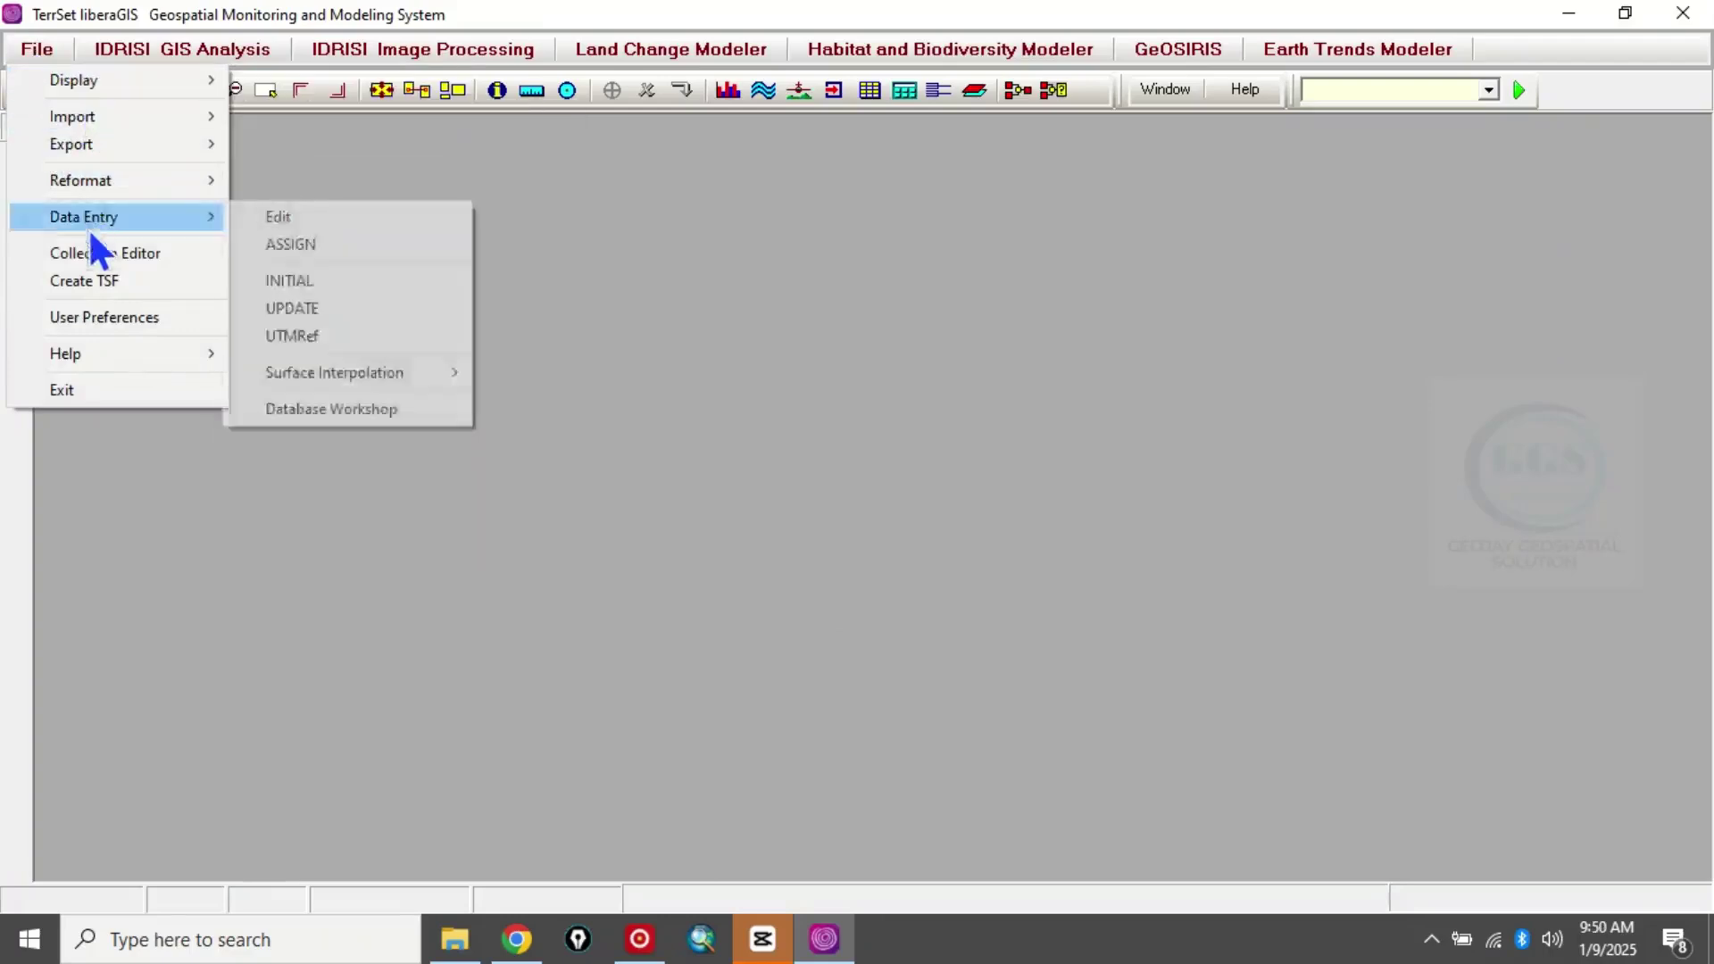
{"action": "left_click", "coordinate": [16, 498]}
{"action": "left_click", "coordinate": [15, 127]}
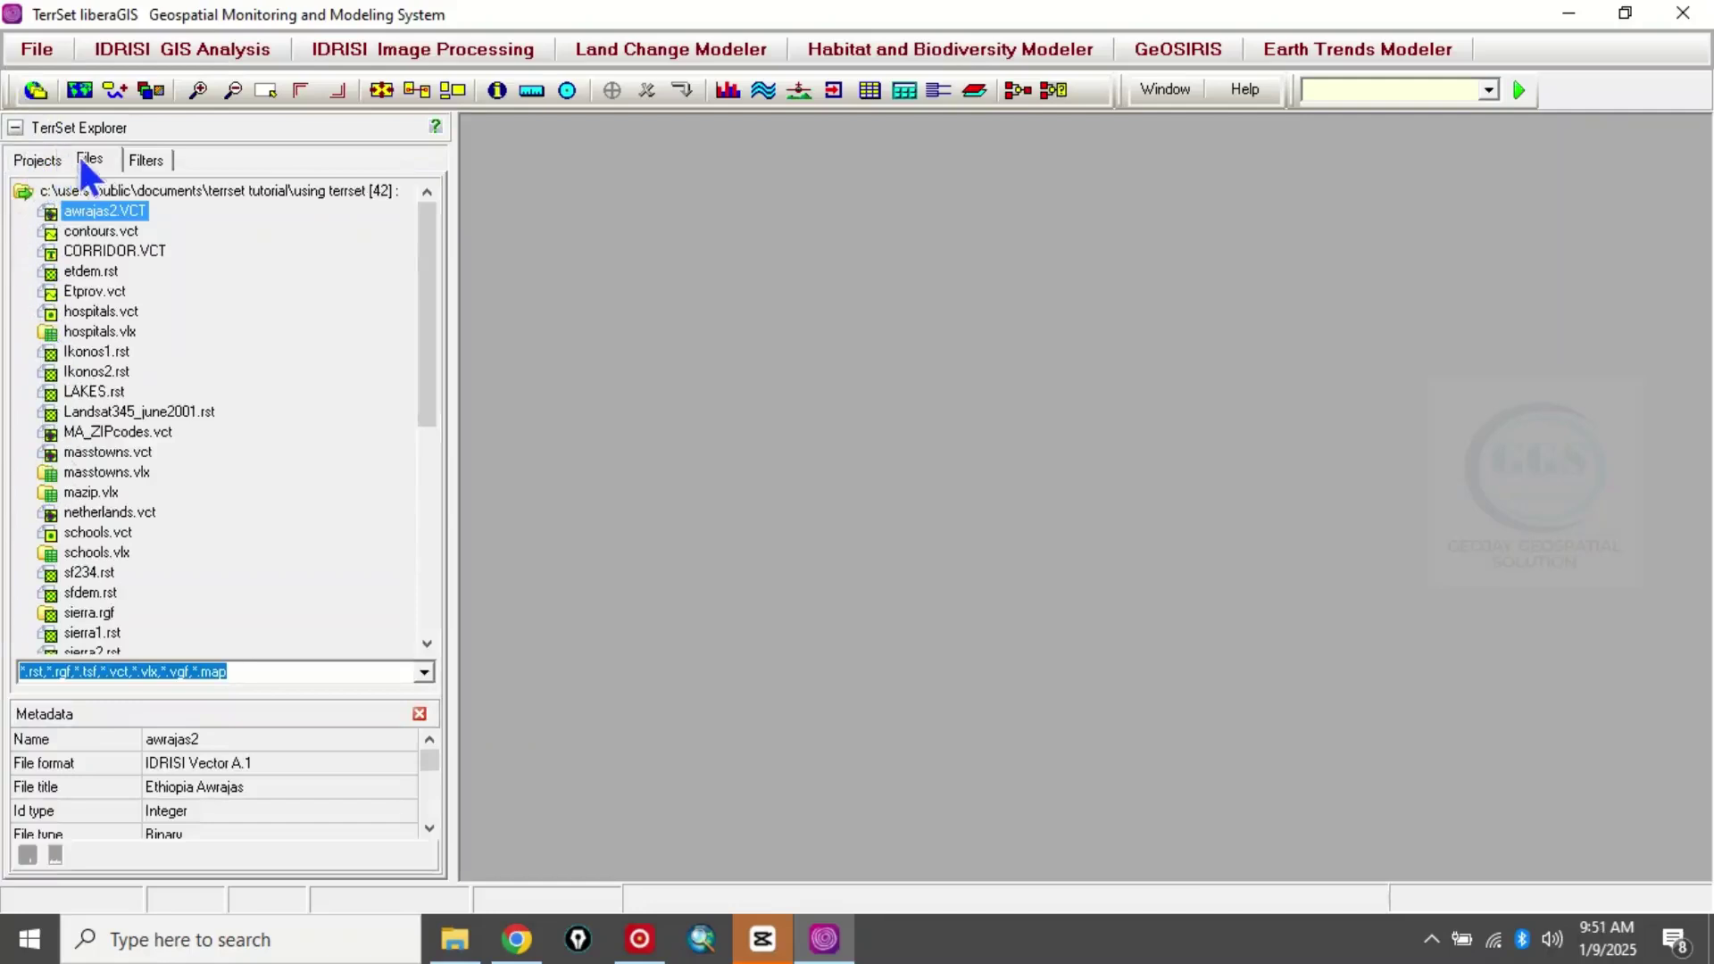
Review the GIS Analysis tool list, then launch the Land Change Modeler.
{"action": "left_click", "coordinate": [146, 52]}
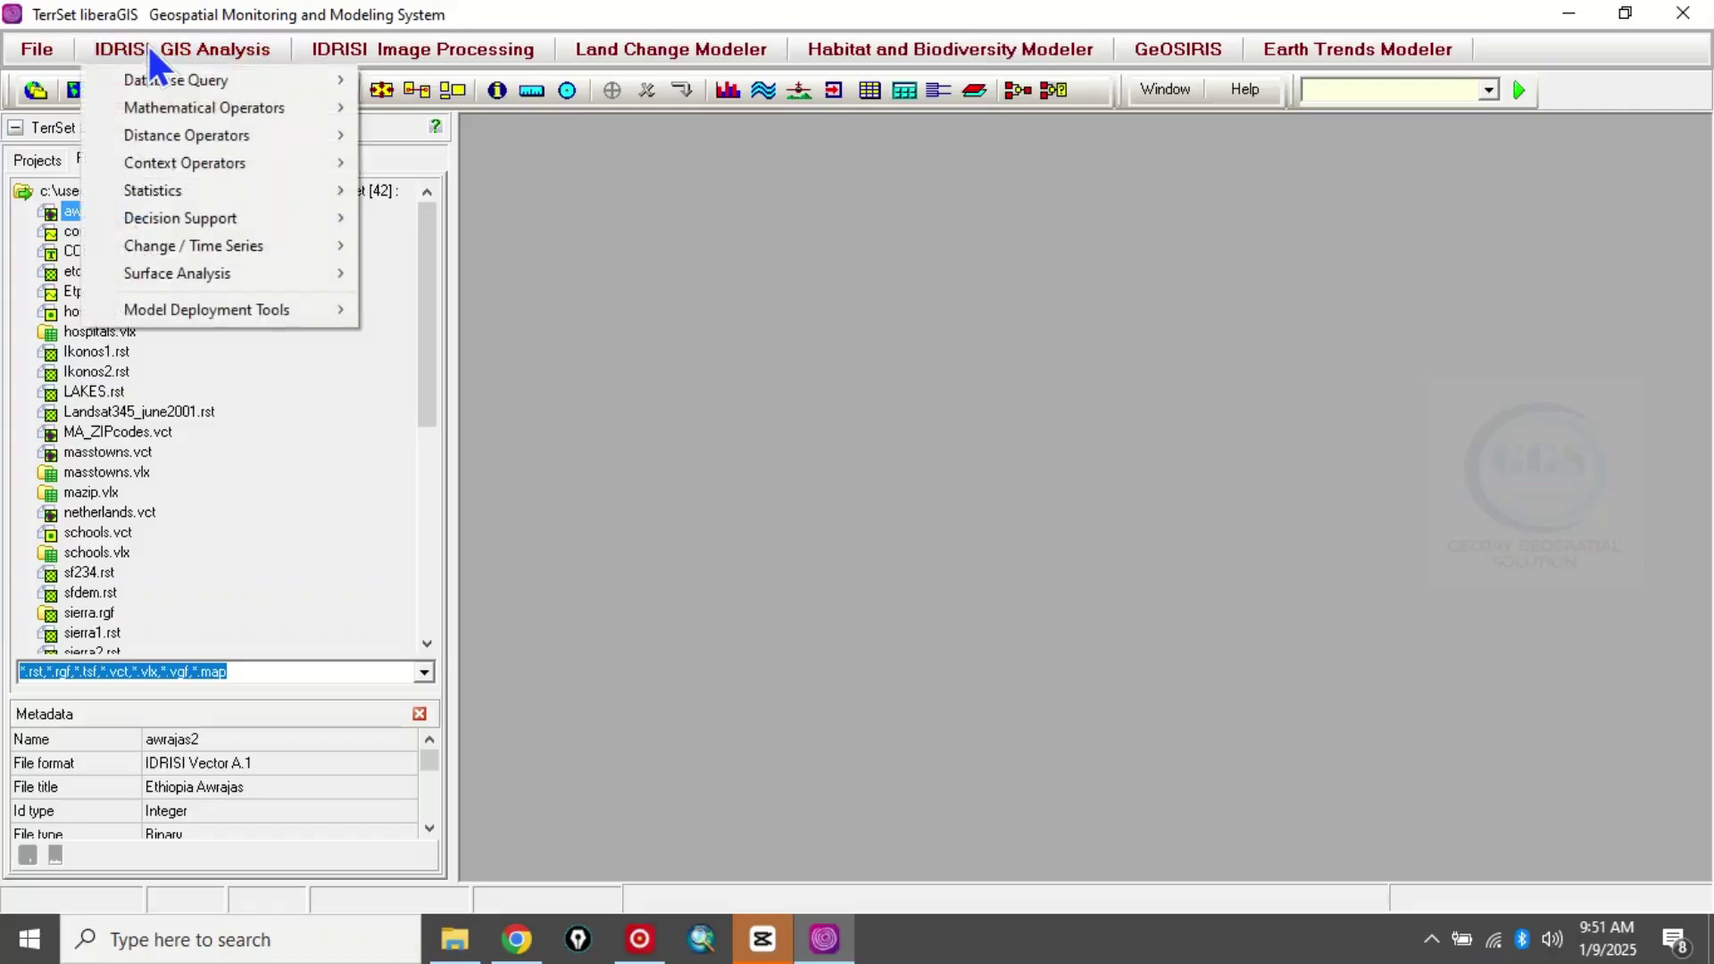
{"action": "left_click", "coordinate": [370, 47]}
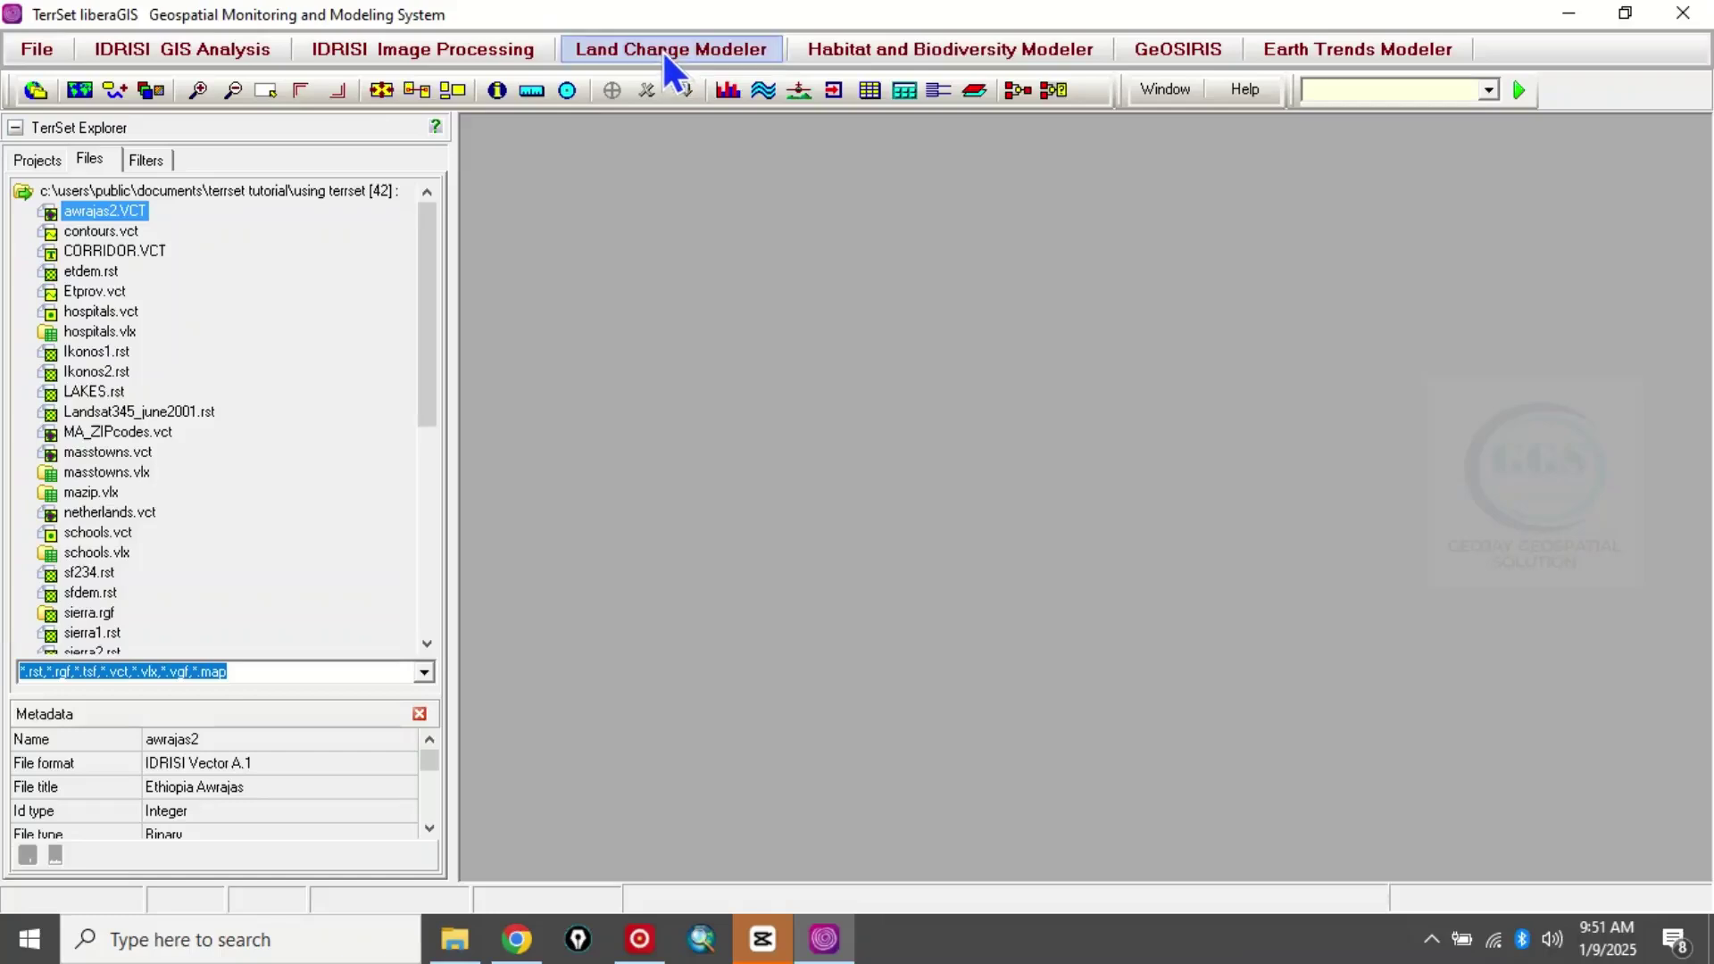
{"action": "left_click", "coordinate": [661, 50]}
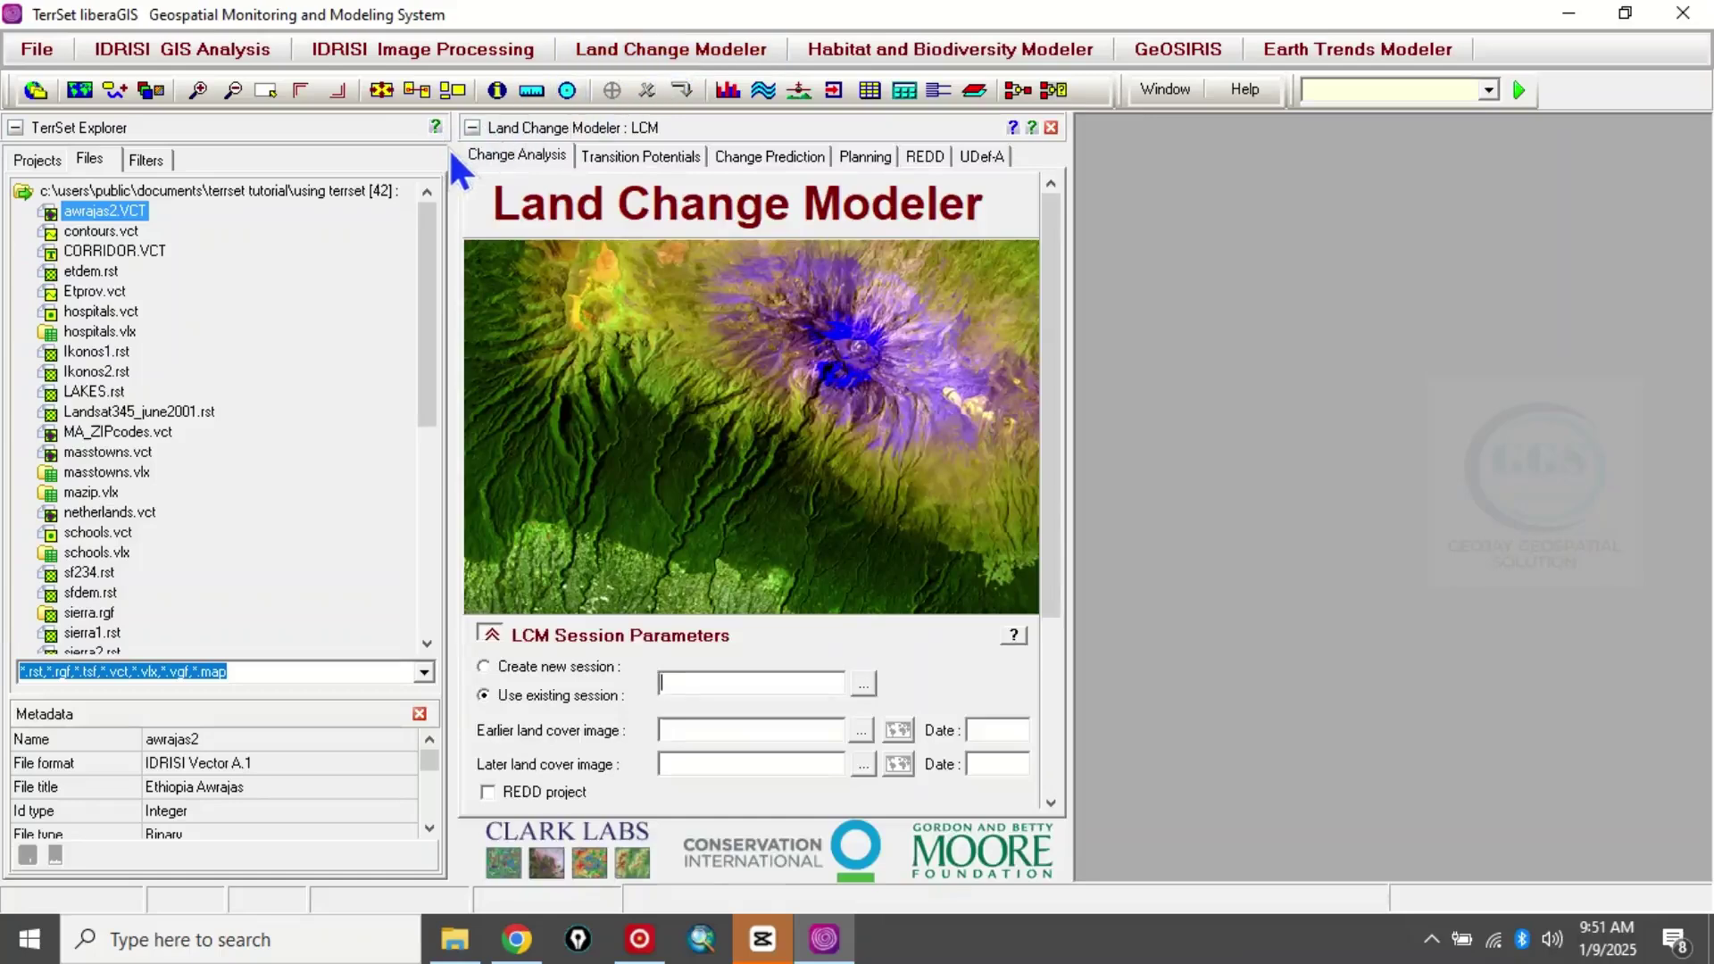
Collapse TerrSet Explorer, then launch Habitat and Biodiversity Modeler, GeOSIRIS and Earth Trends Modeler in turn.
{"action": "left_click", "coordinate": [14, 127]}
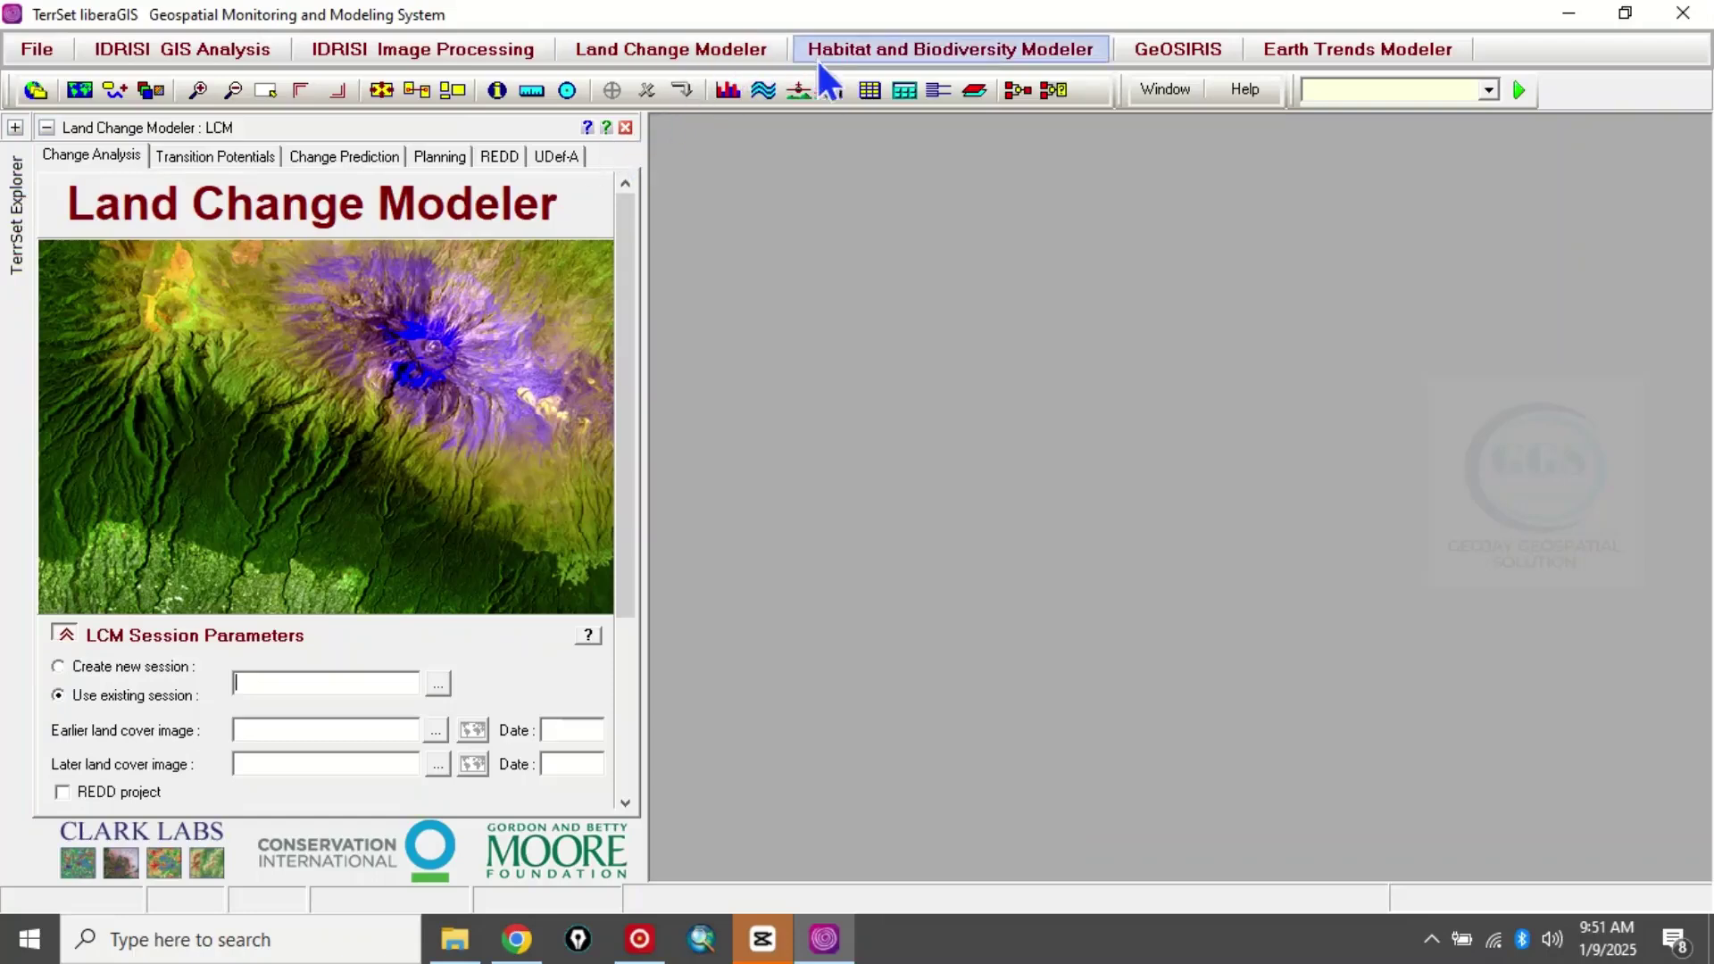
{"action": "left_click", "coordinate": [843, 54]}
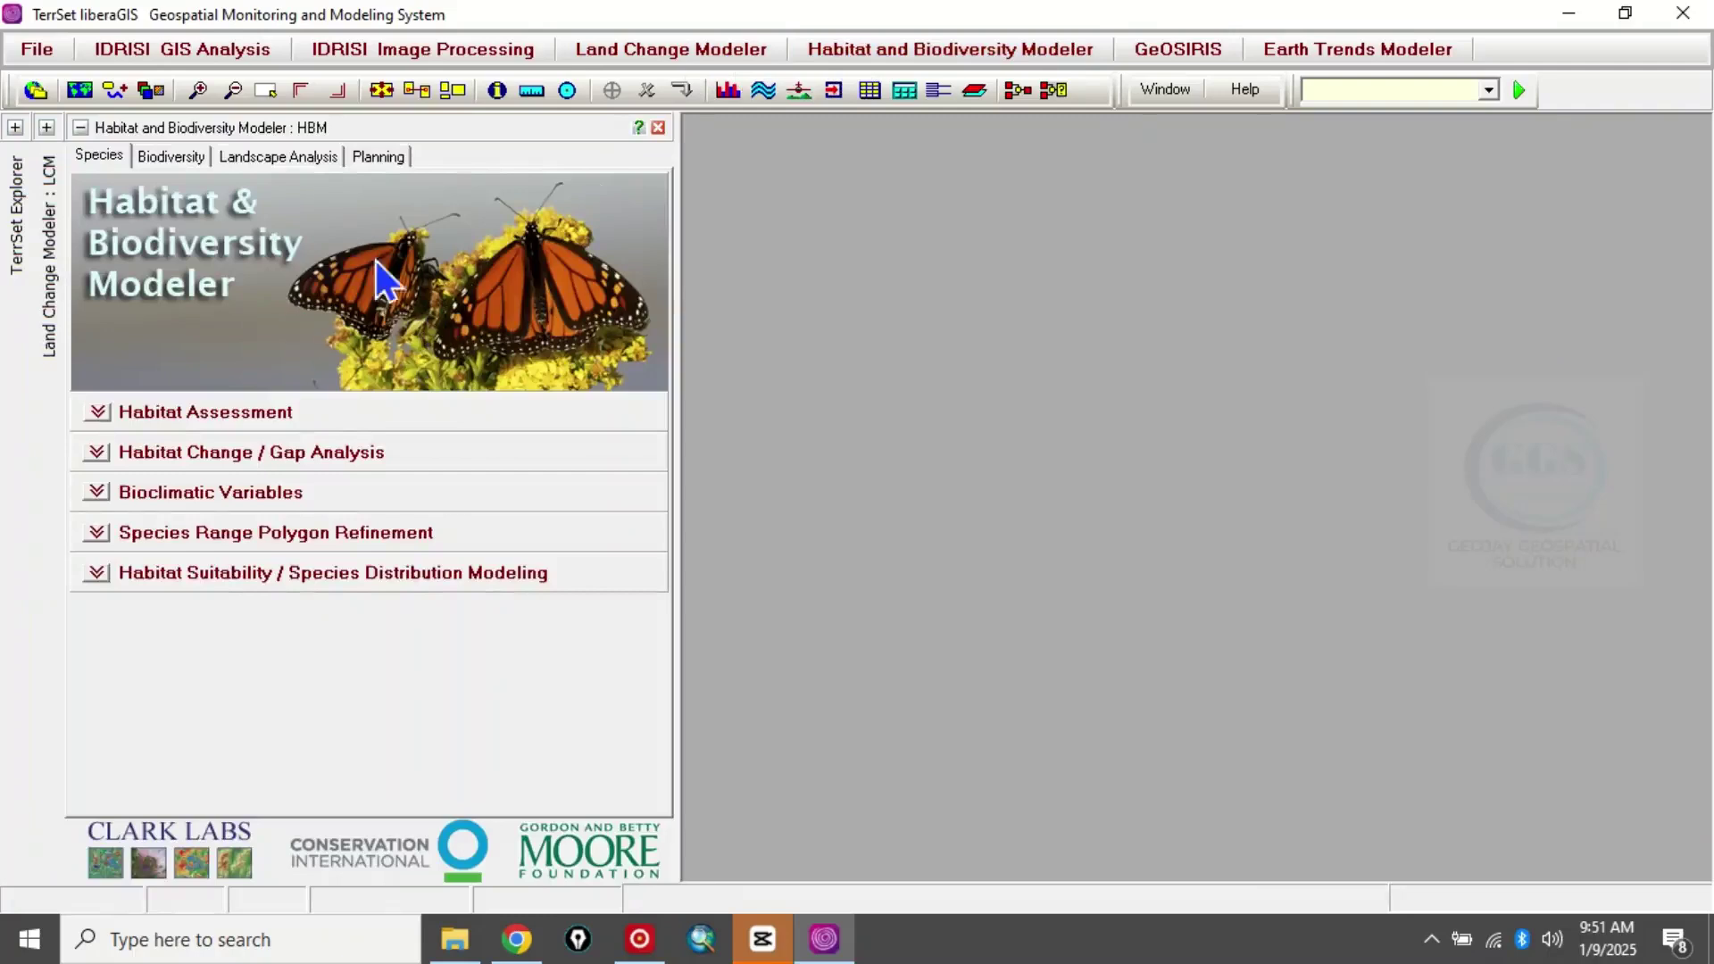
{"action": "left_click", "coordinate": [1164, 45]}
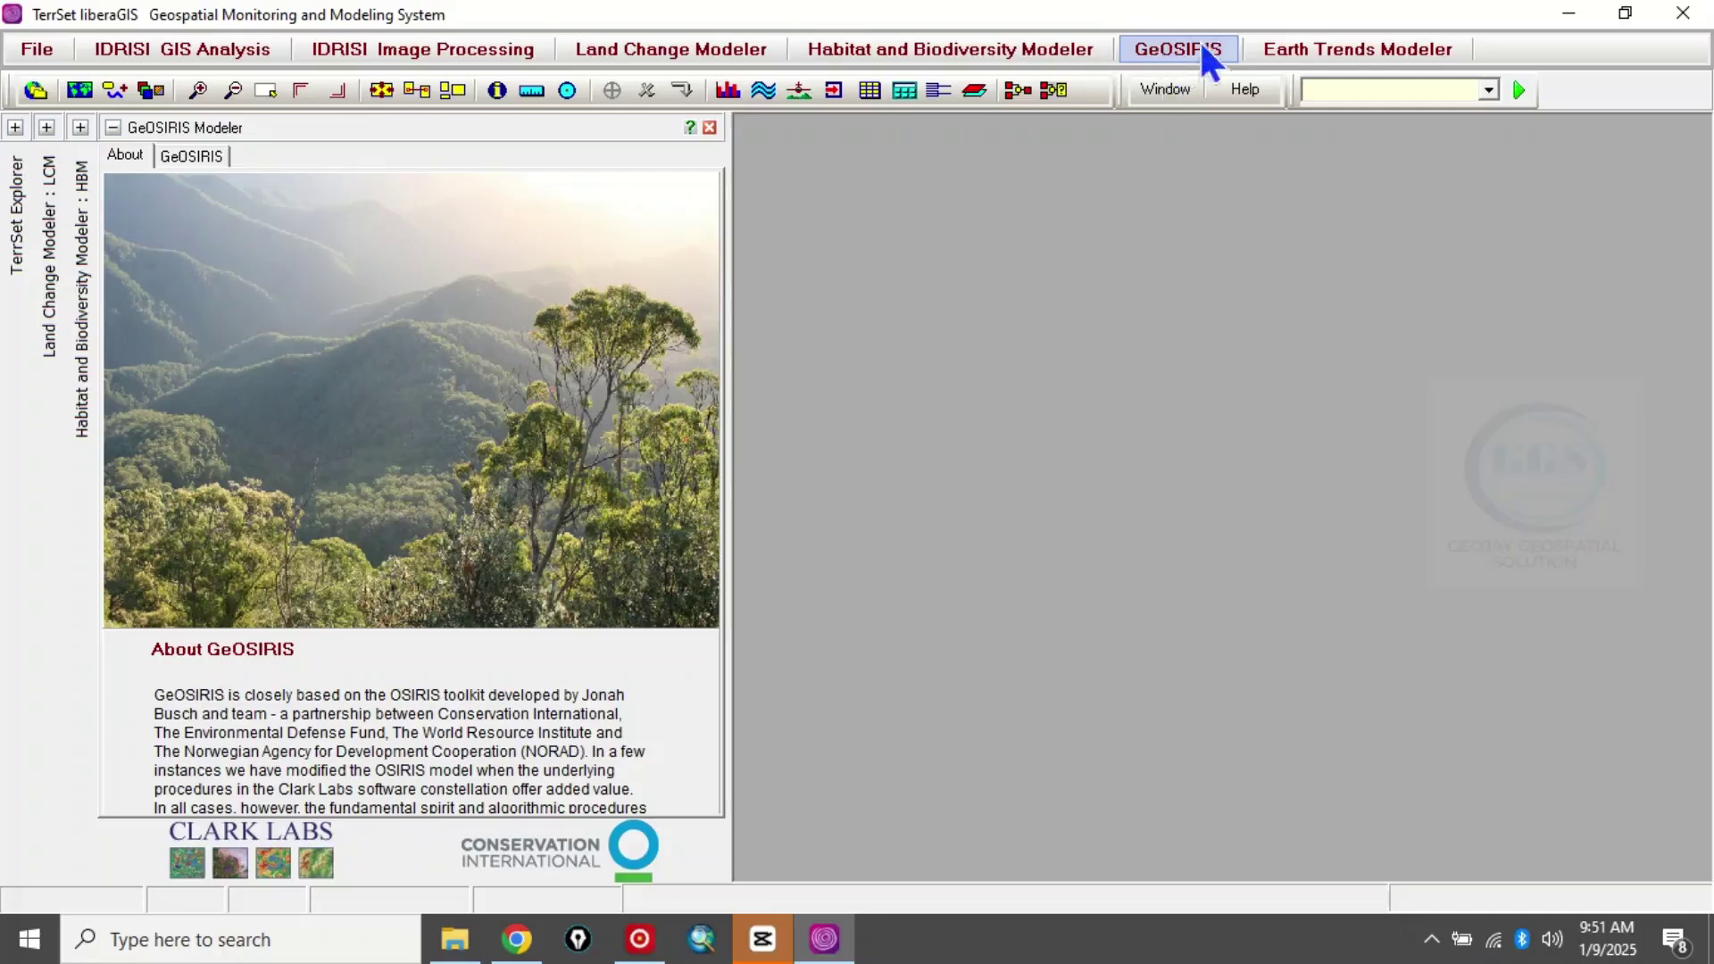
{"action": "left_click", "coordinate": [1316, 46]}
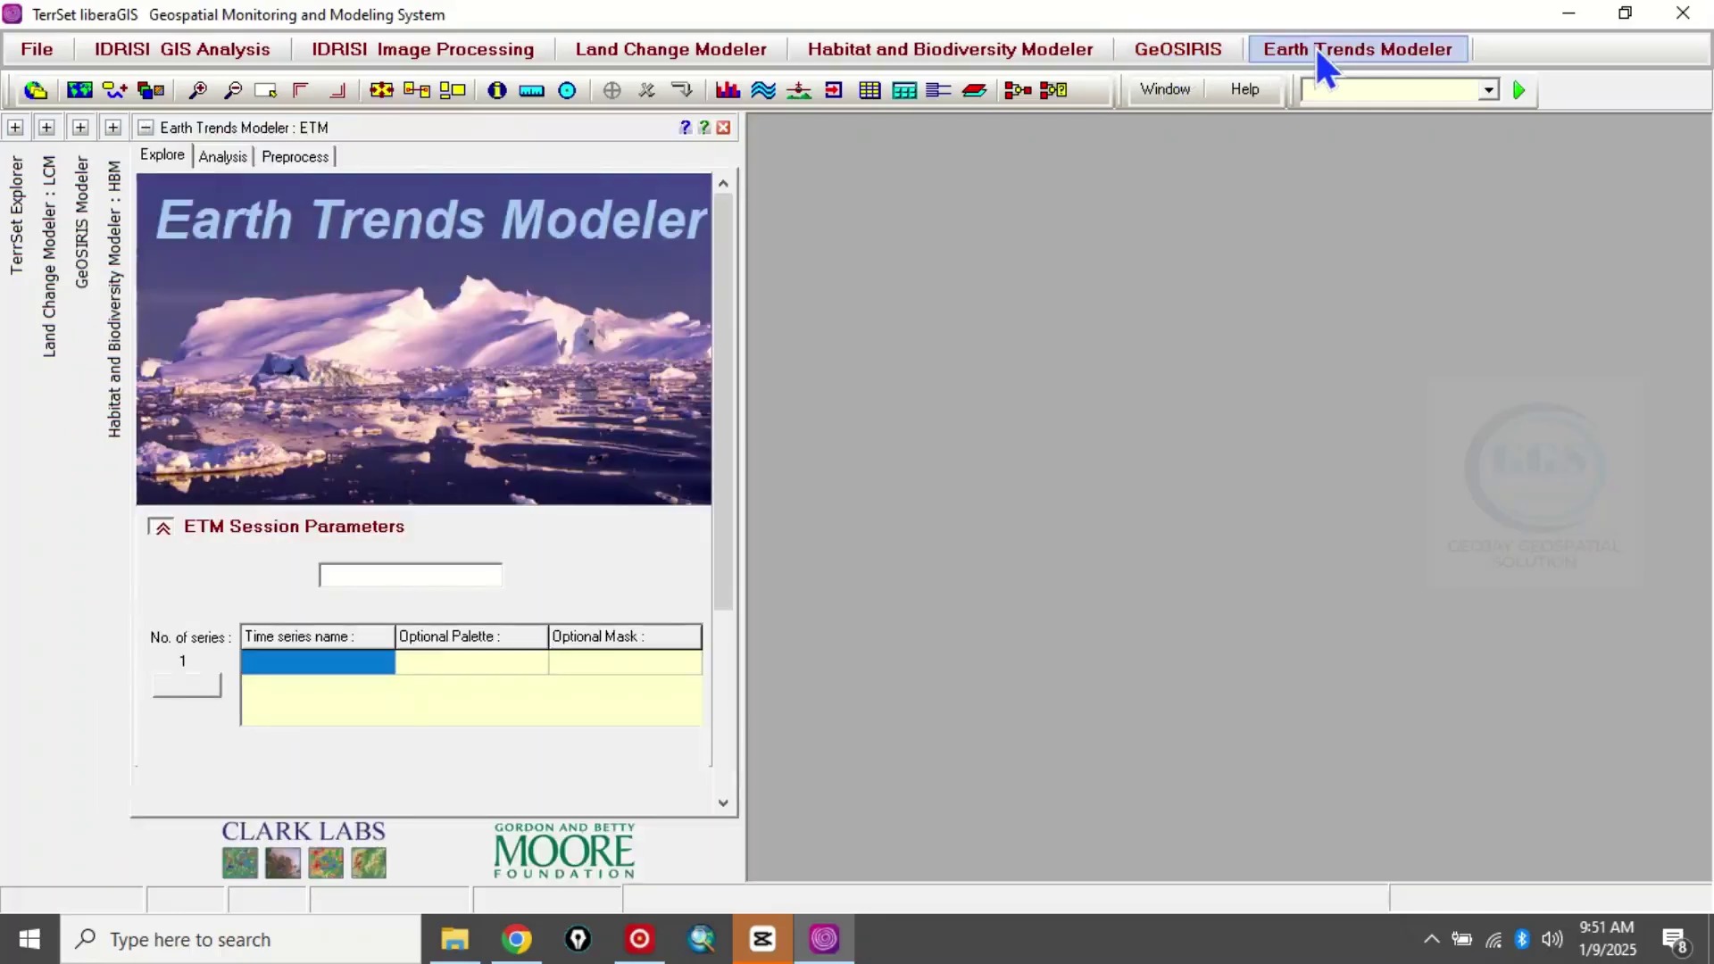